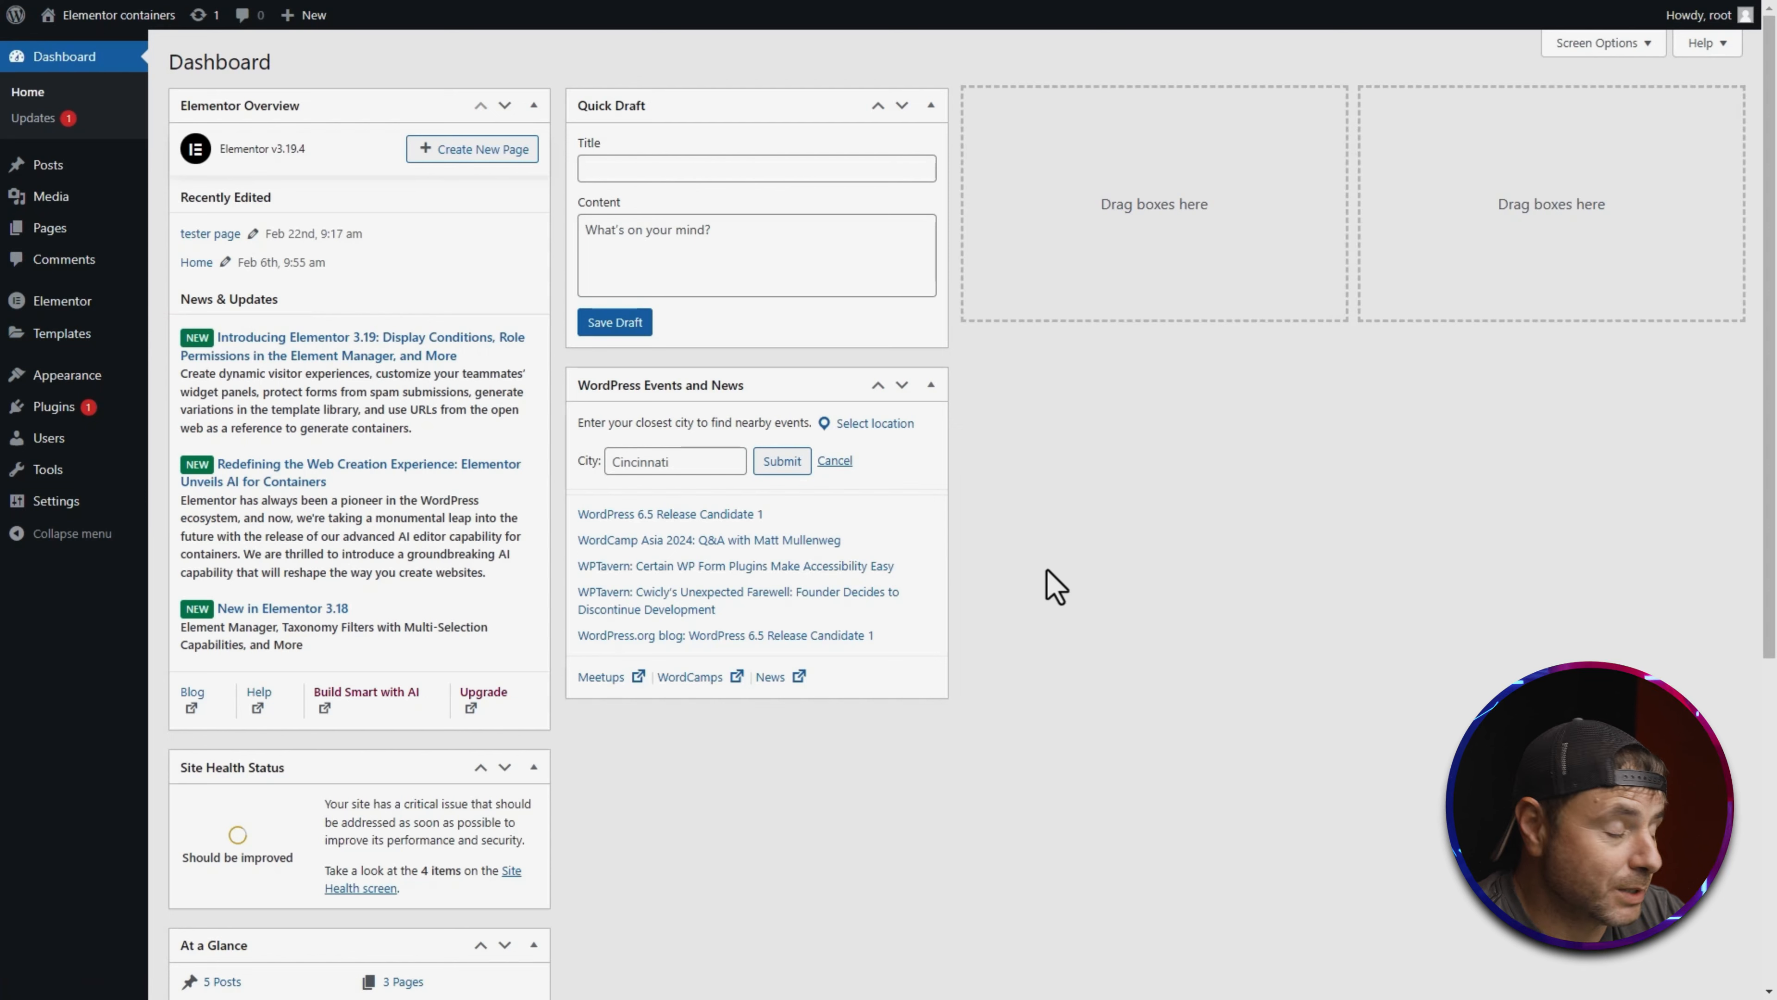
Step: Create a new Single Post template in the Theme Builder and dismiss the template library to start from a blank layout
{"action": "mouse_move", "coordinate": [69, 335]}
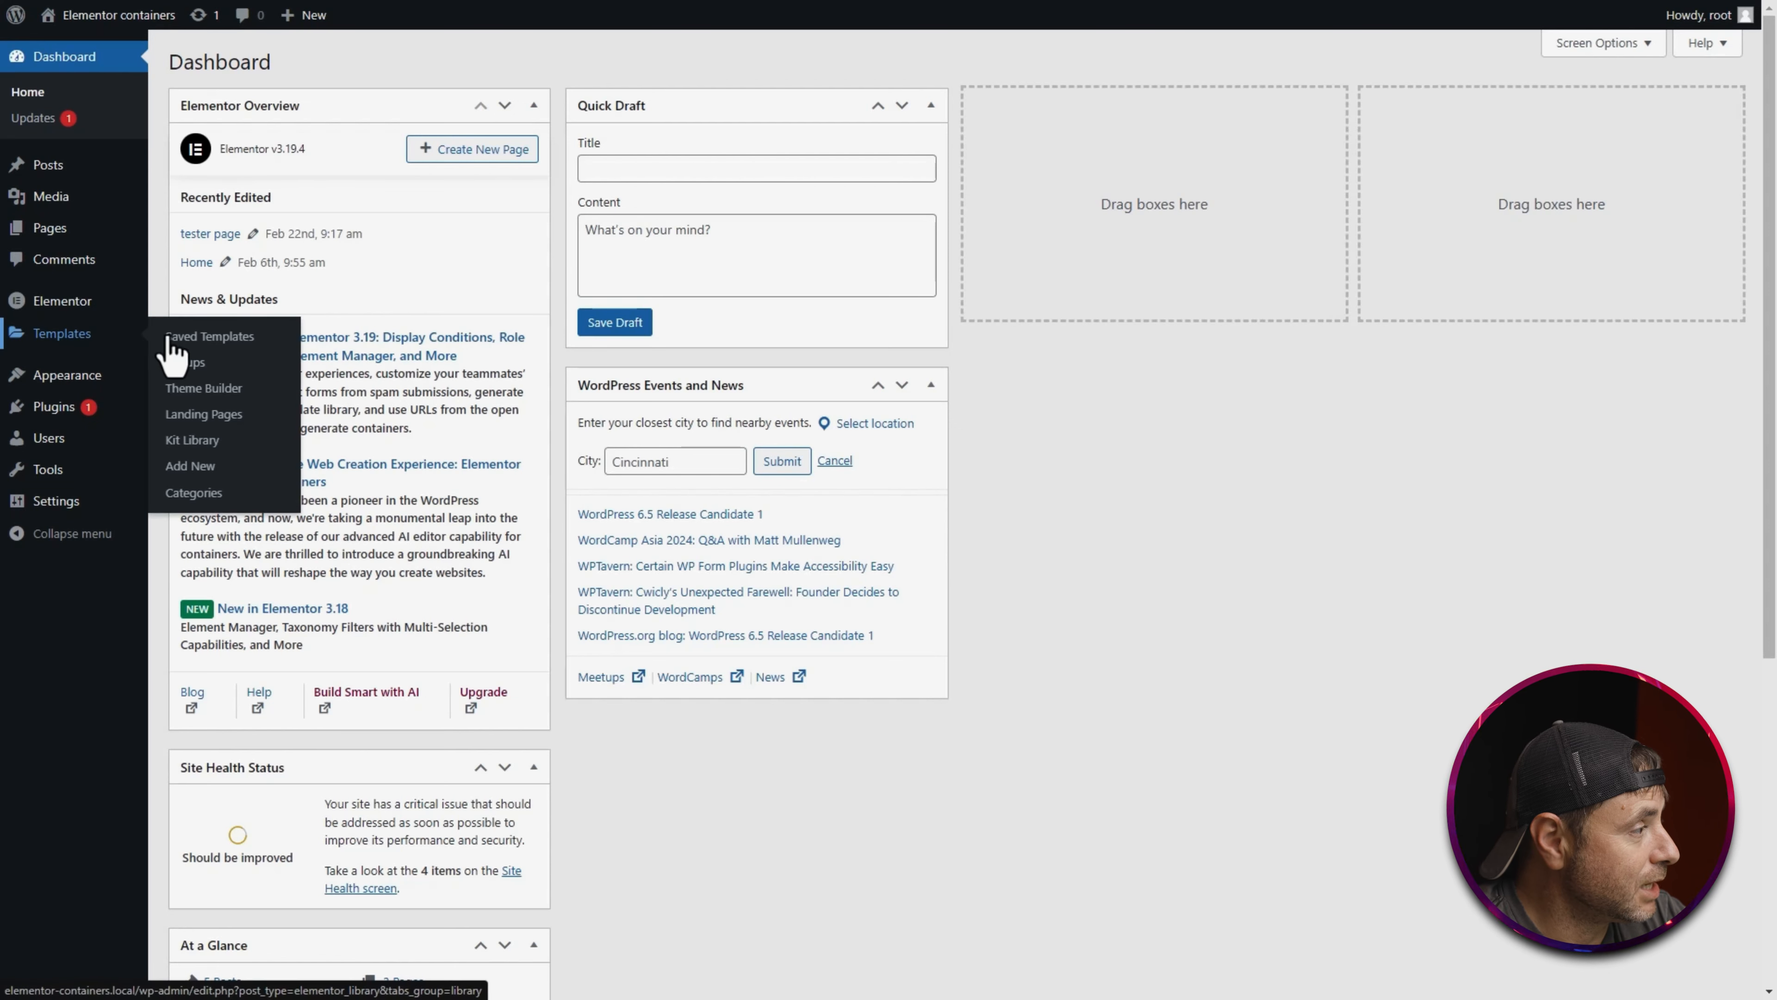
{"action": "left_click", "coordinate": [212, 388]}
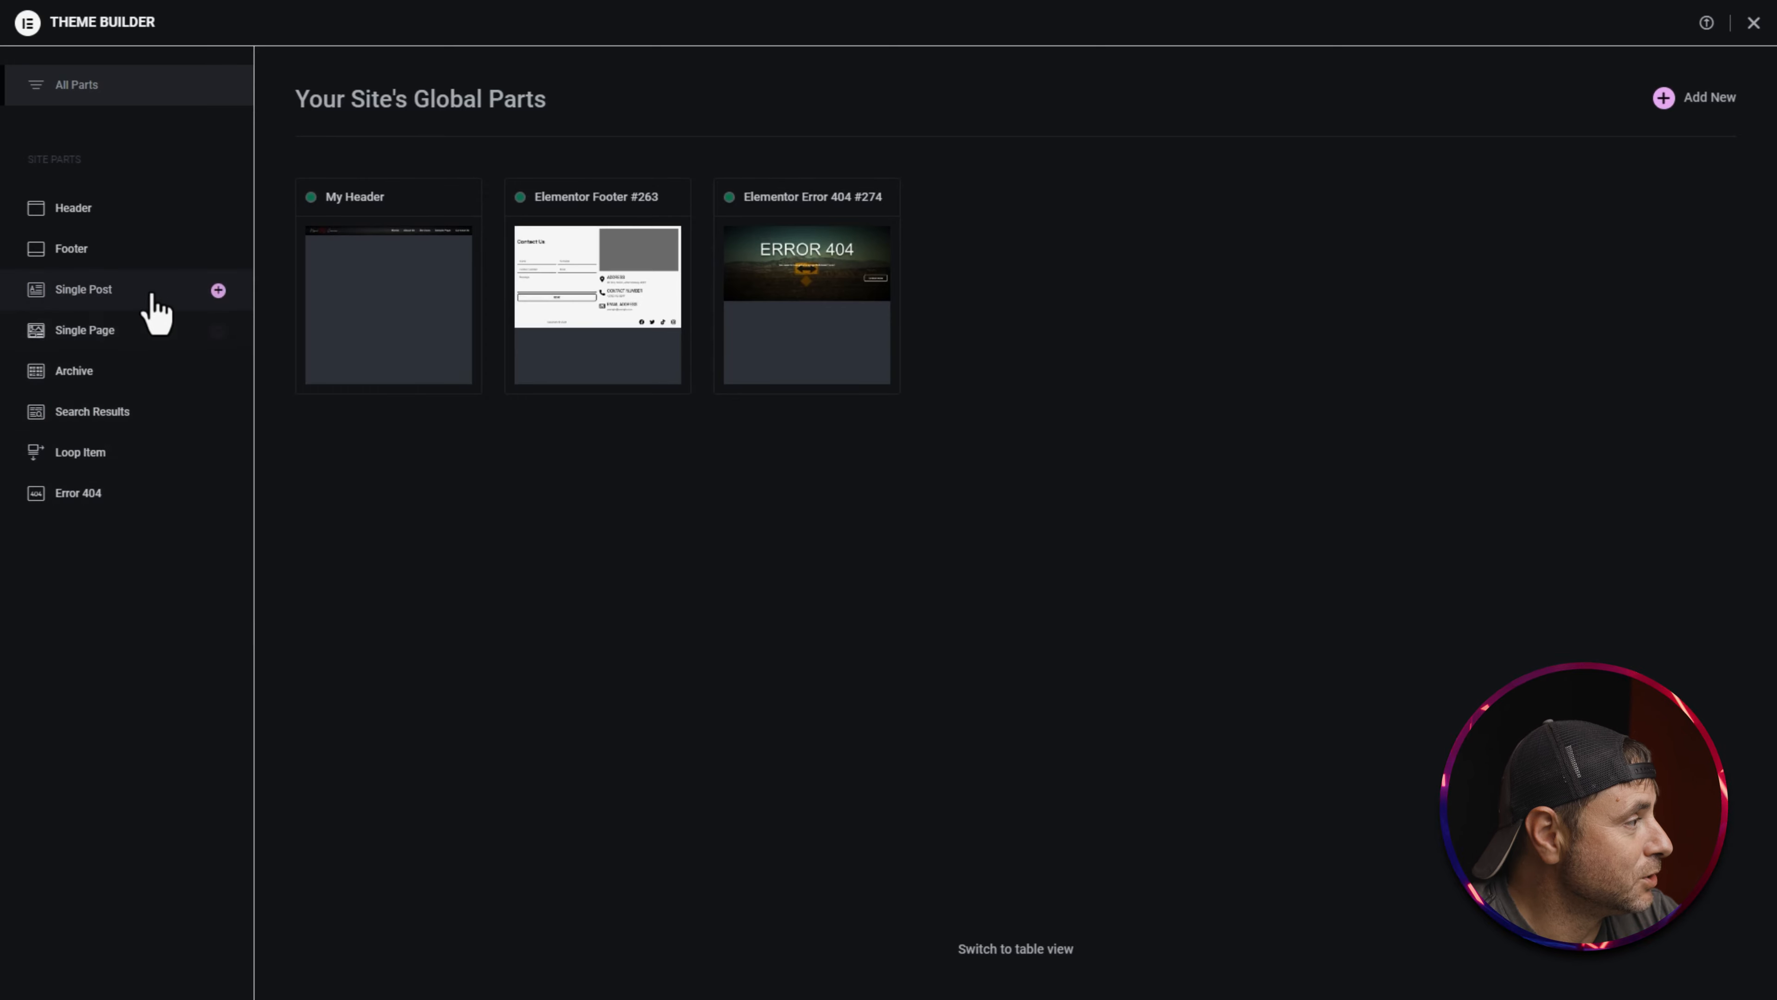
{"action": "left_click", "coordinate": [107, 289]}
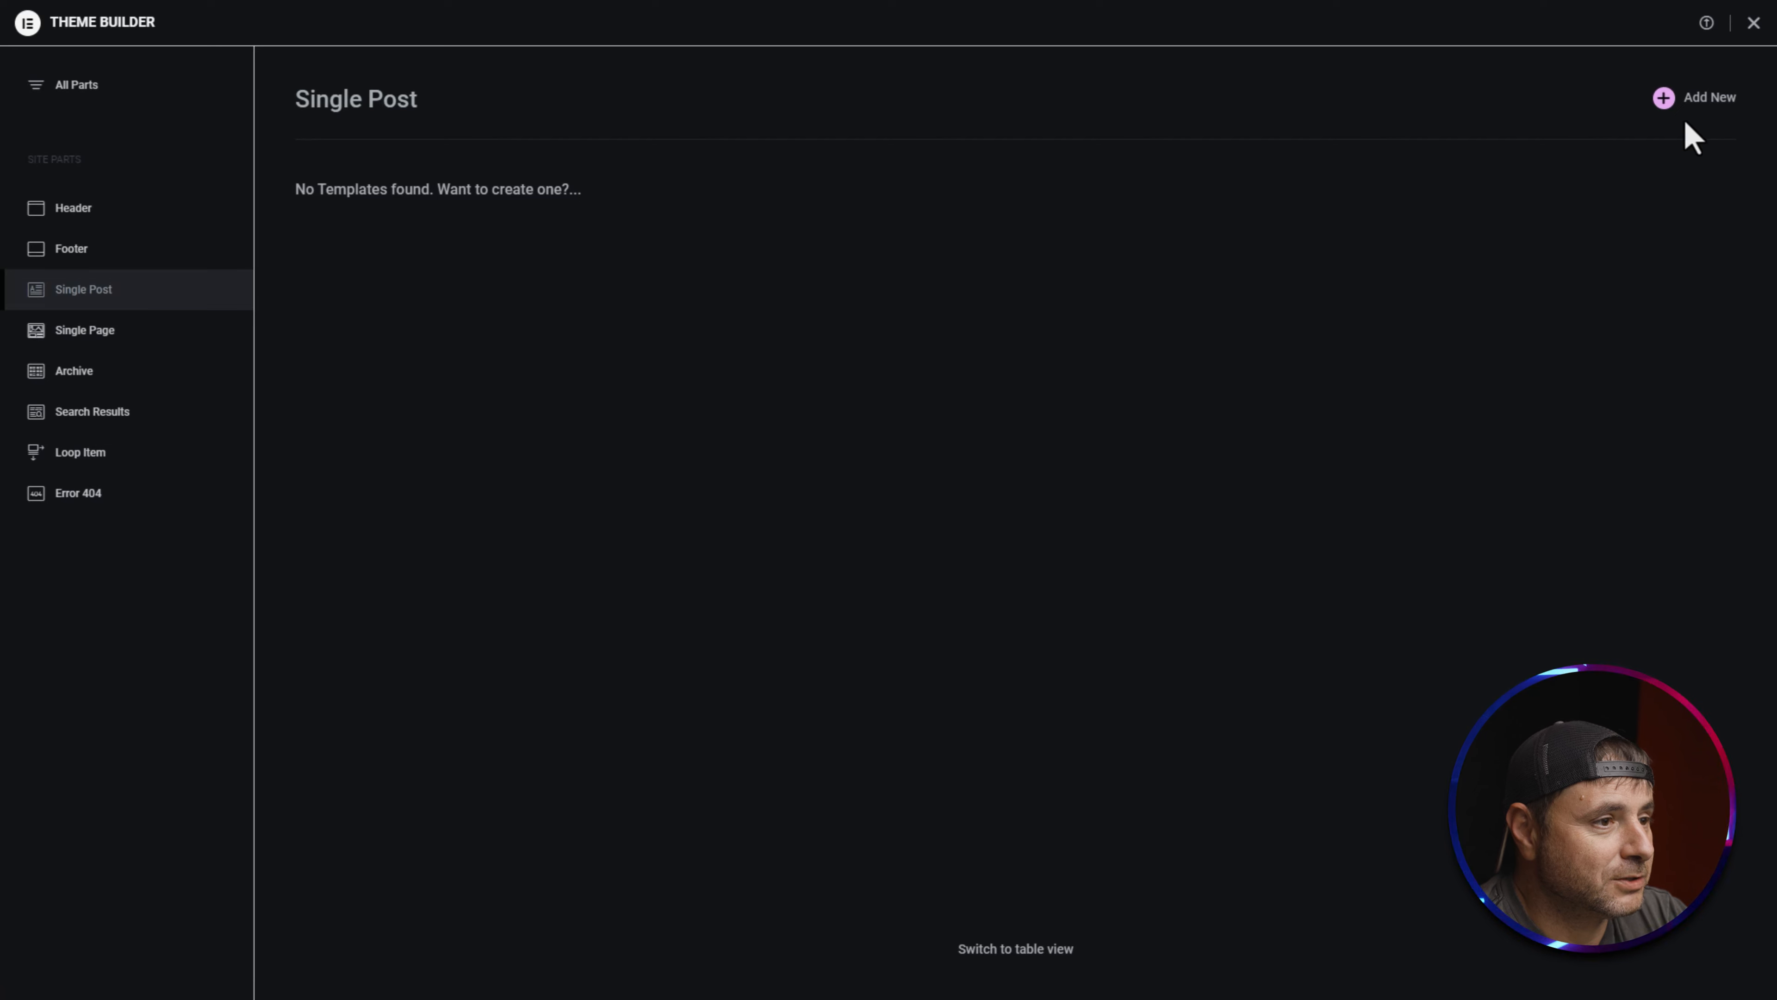
{"action": "left_click", "coordinate": [1695, 100]}
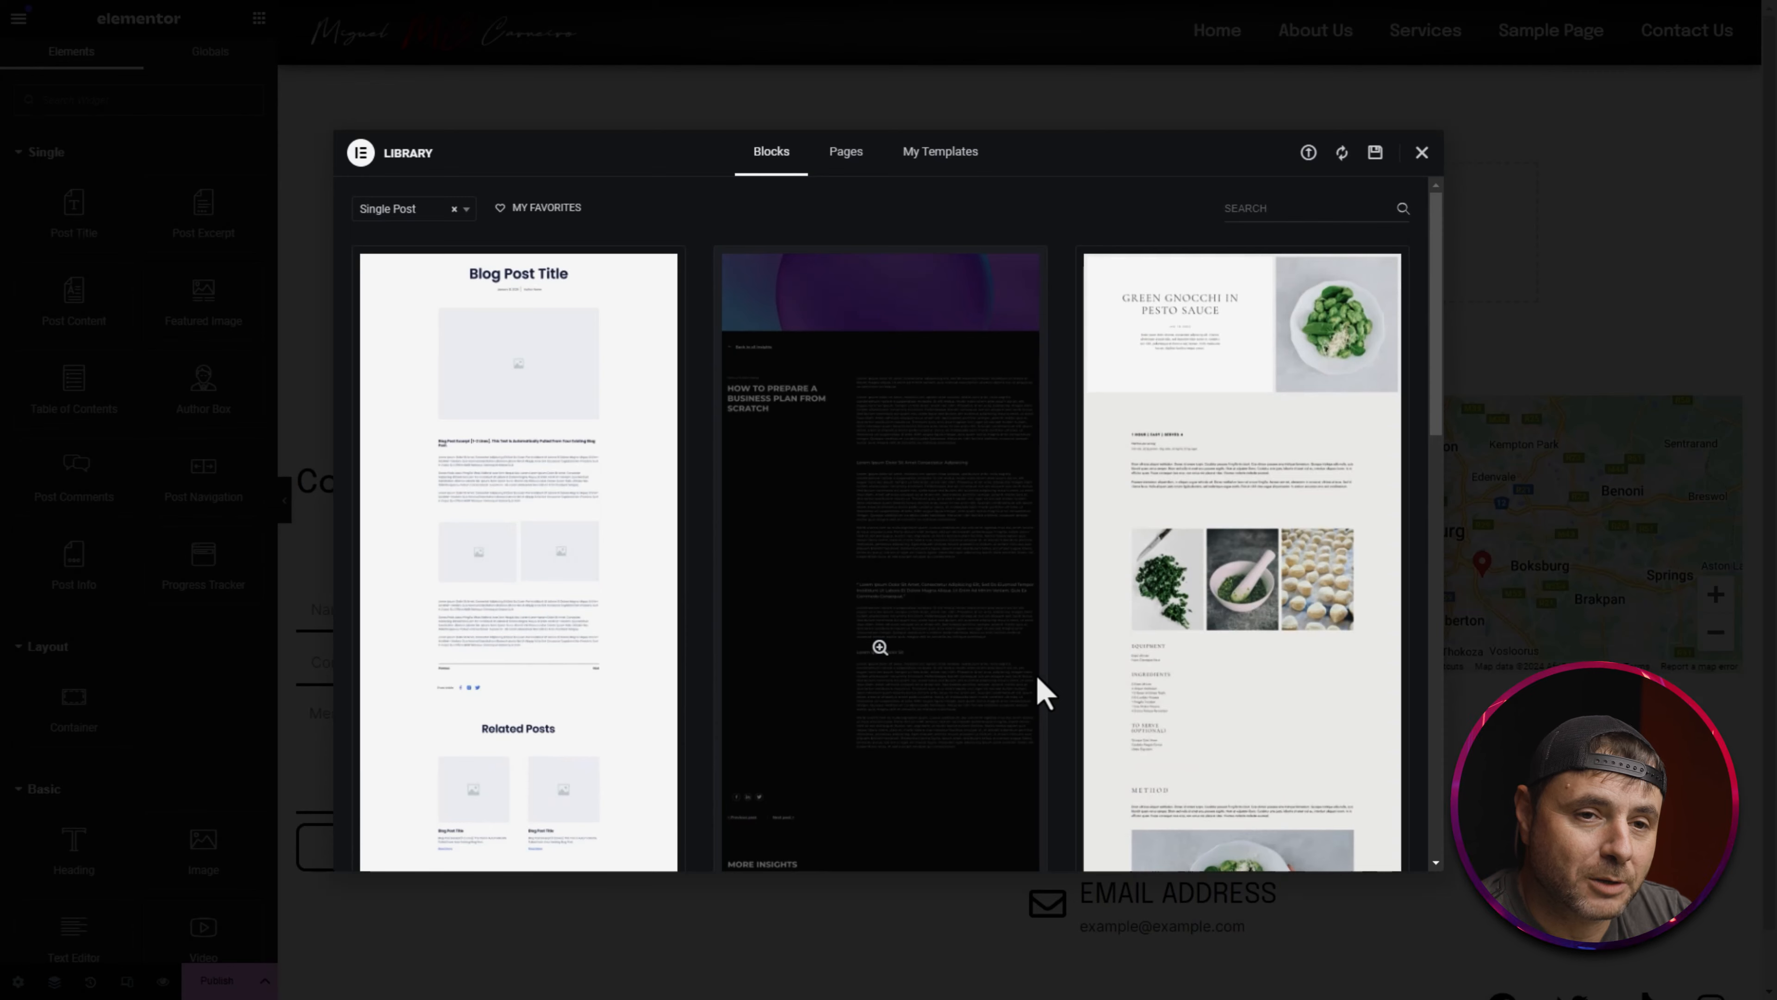
{"action": "scroll", "coordinate": [1035, 671], "scroll_direction": "down", "scroll_amount": 5}
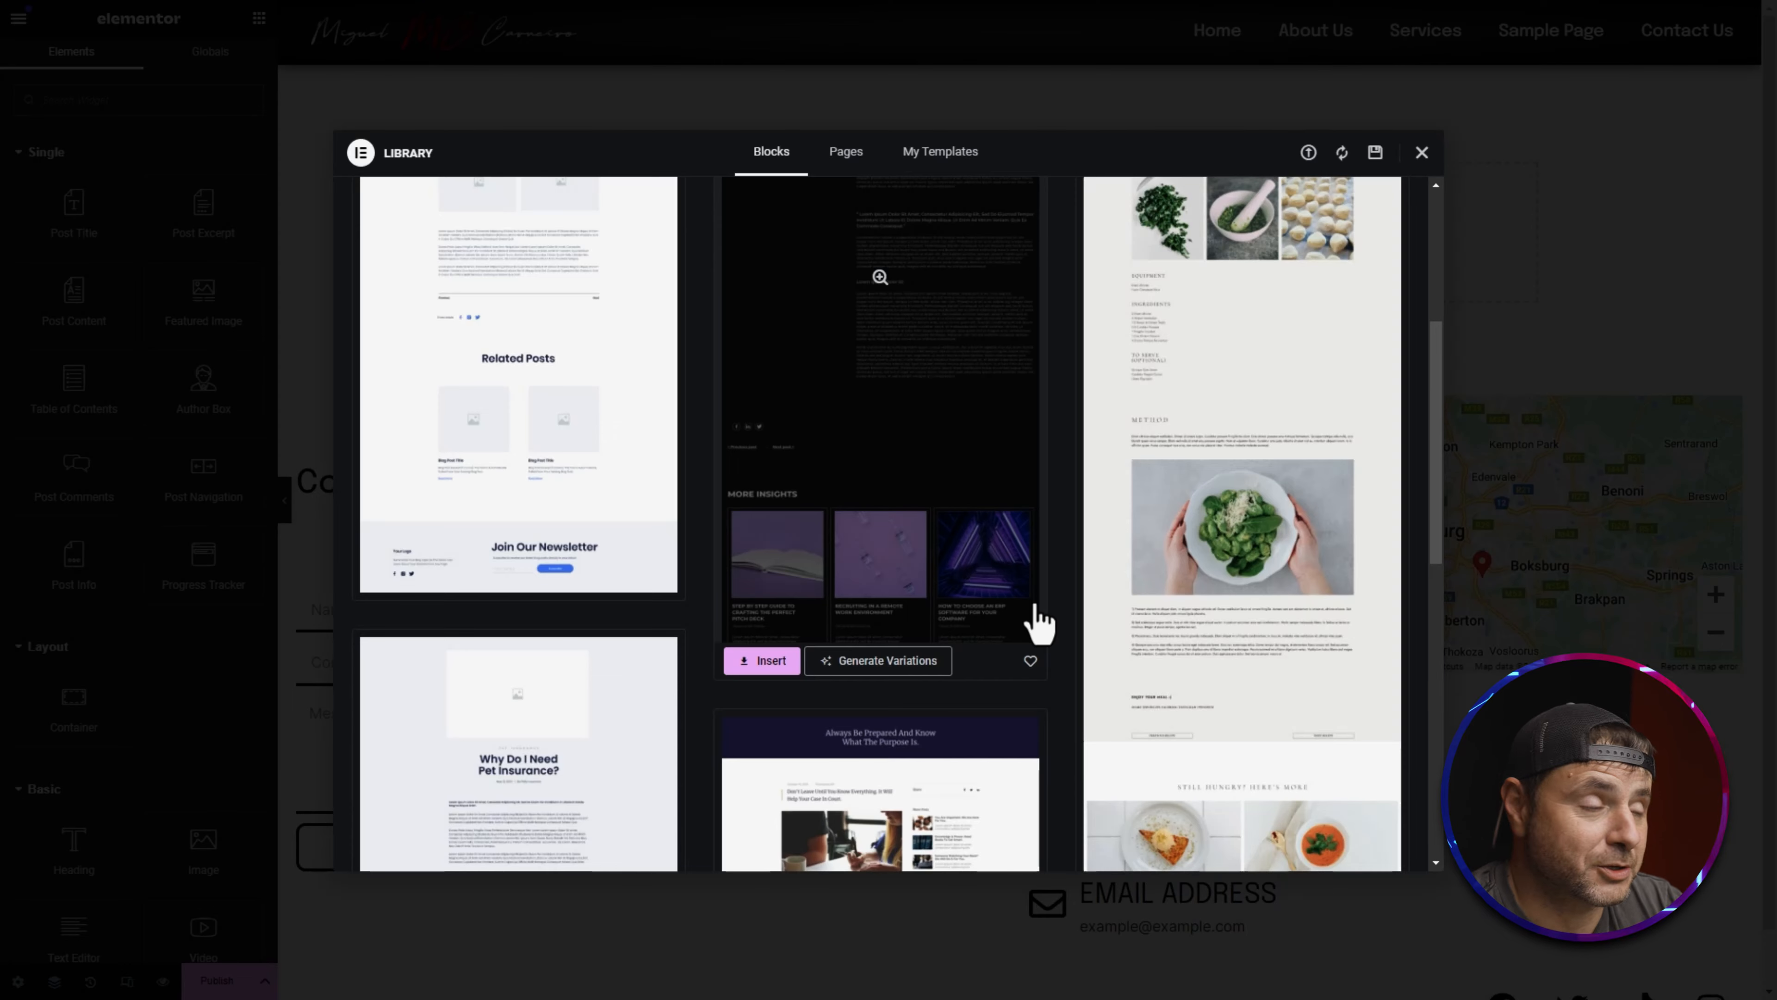
{"action": "left_click", "coordinate": [1422, 152]}
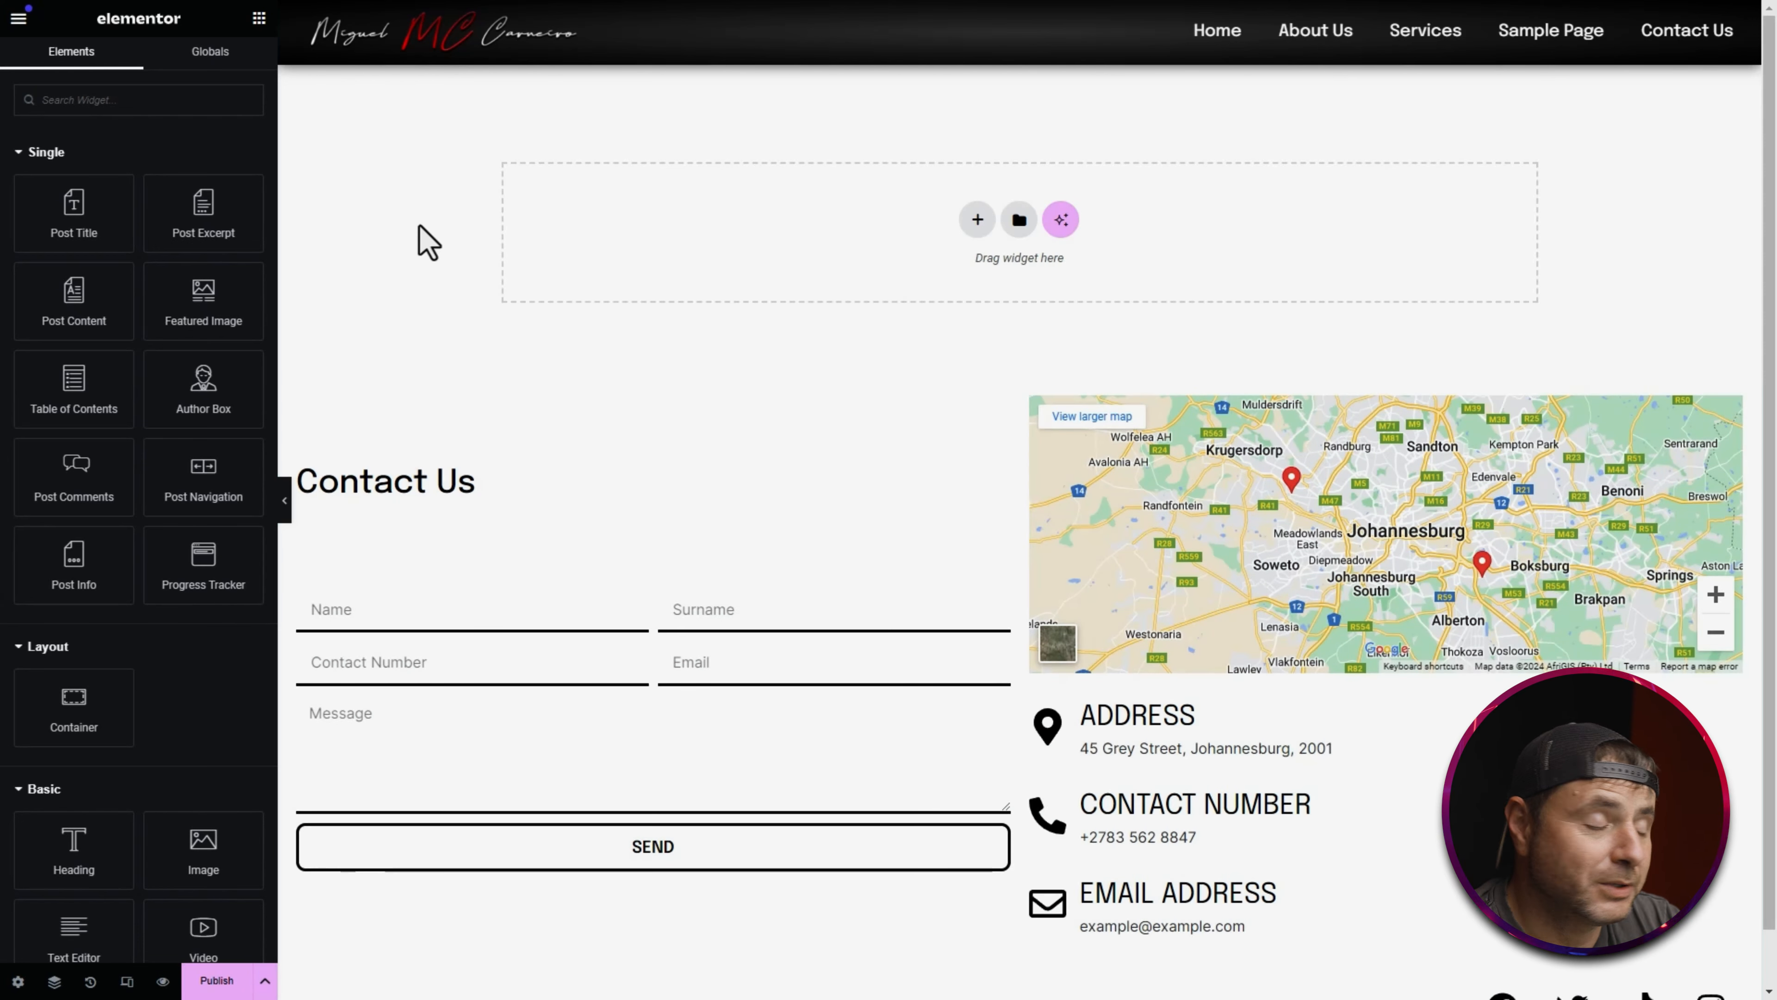
Step: Add a column-direction container to the blank layout and place a Spacer widget in it
{"action": "left_click", "coordinate": [977, 219]}
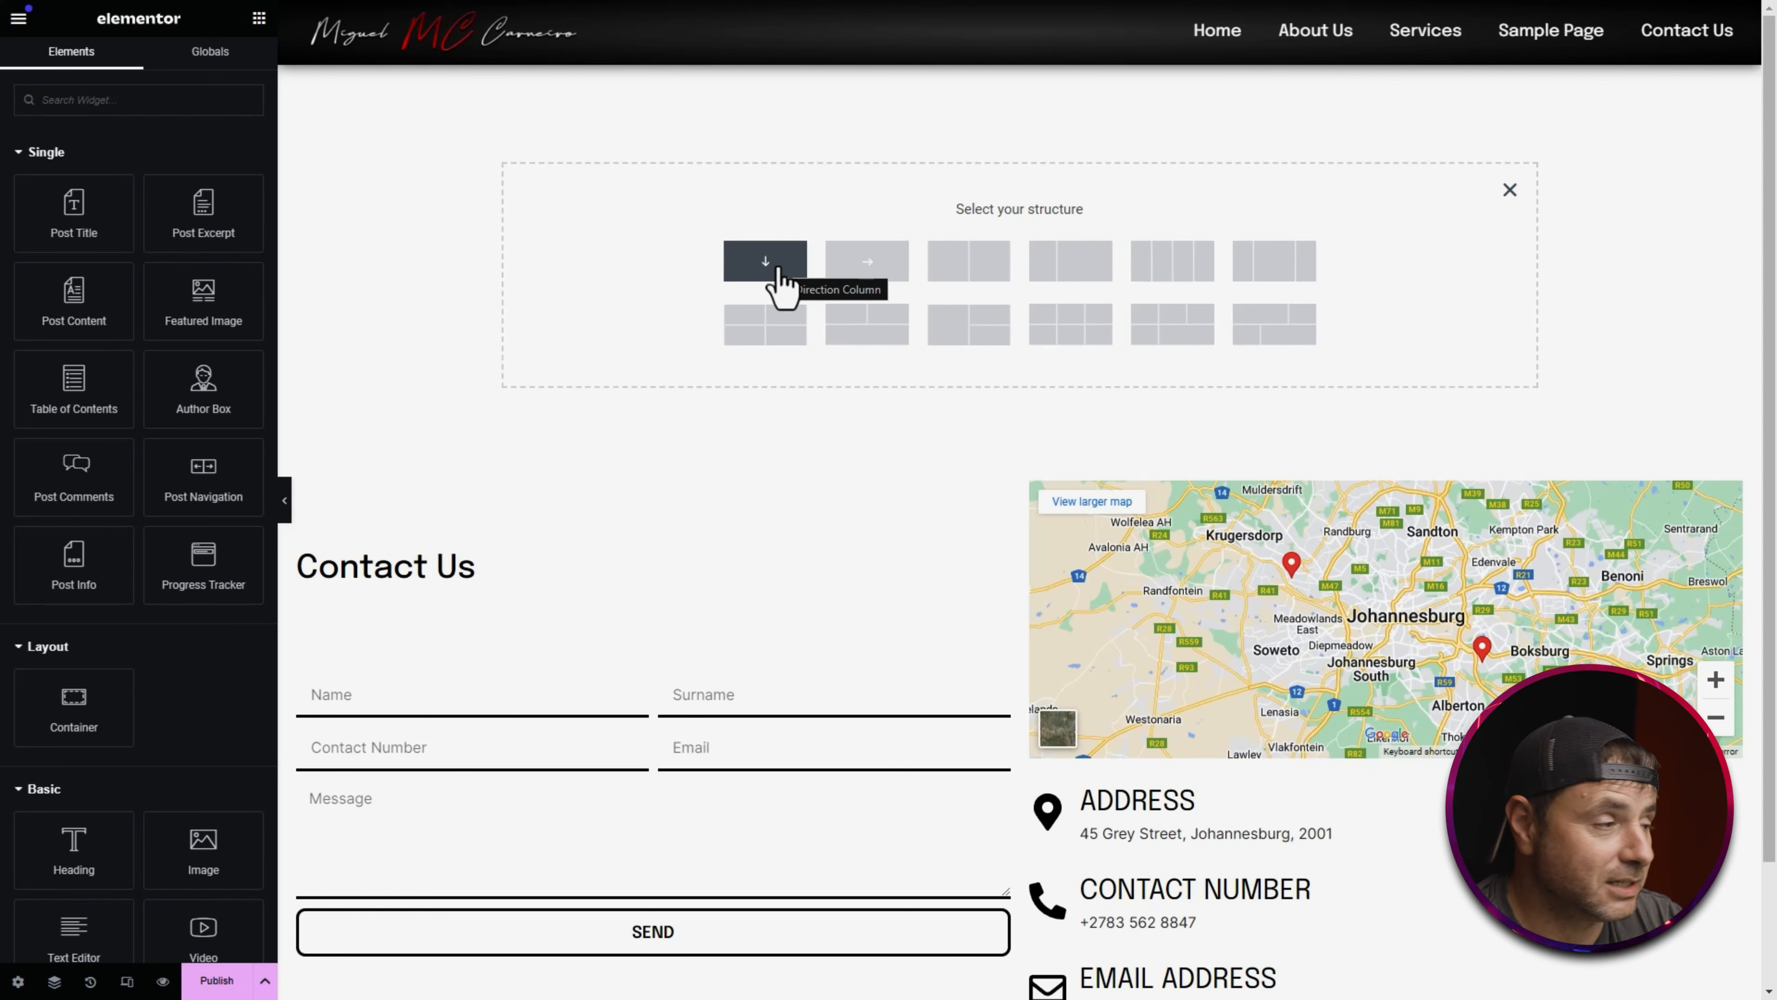
{"action": "left_click", "coordinate": [765, 261]}
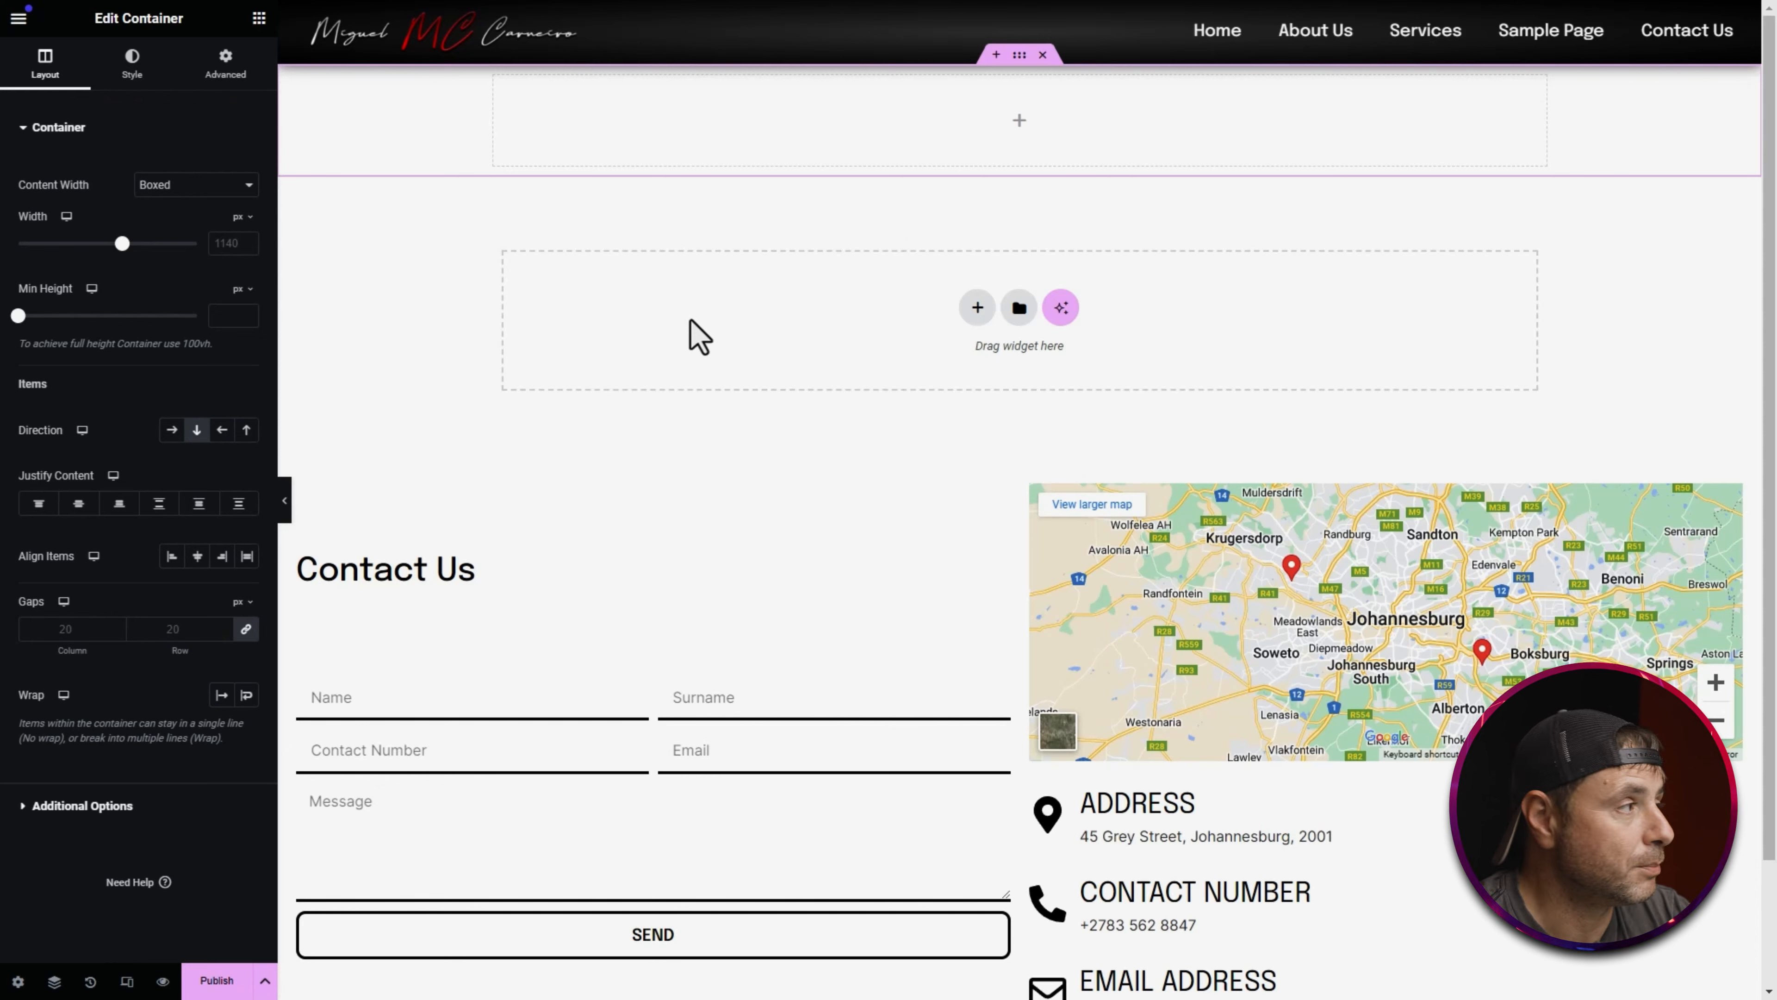
{"action": "left_click", "coordinate": [258, 19]}
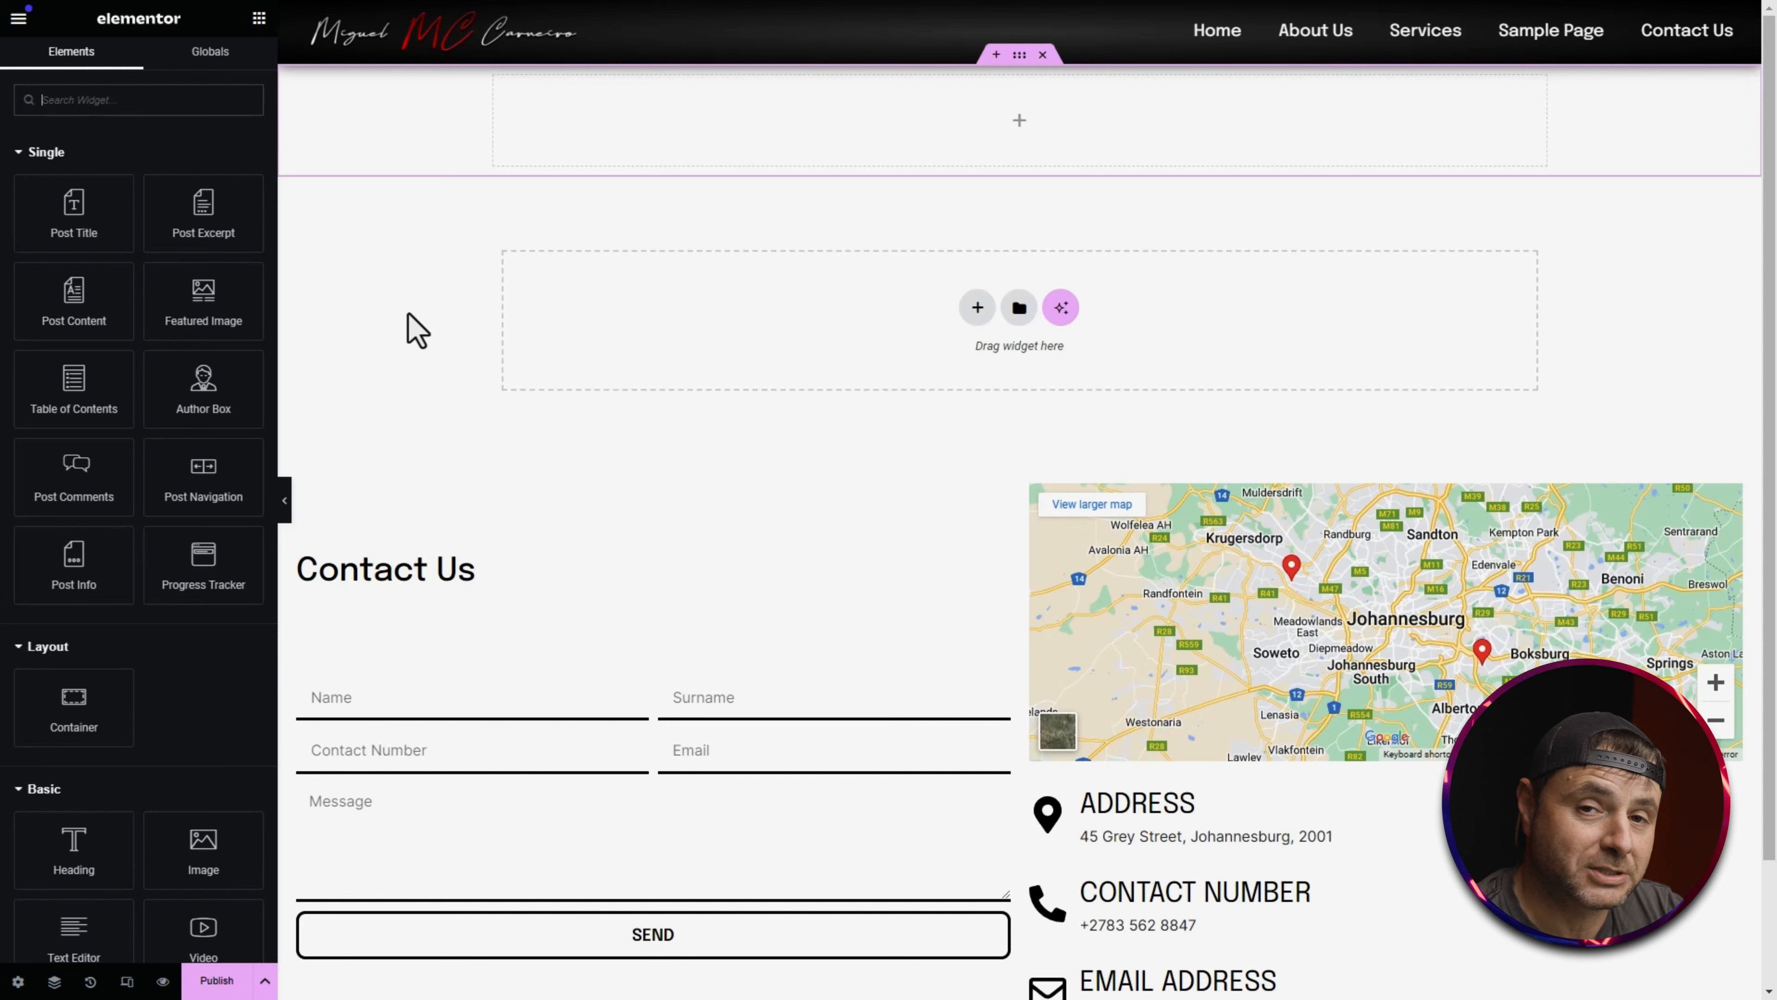
{"action": "scroll", "coordinate": [230, 488], "scroll_direction": "down", "scroll_amount": 6}
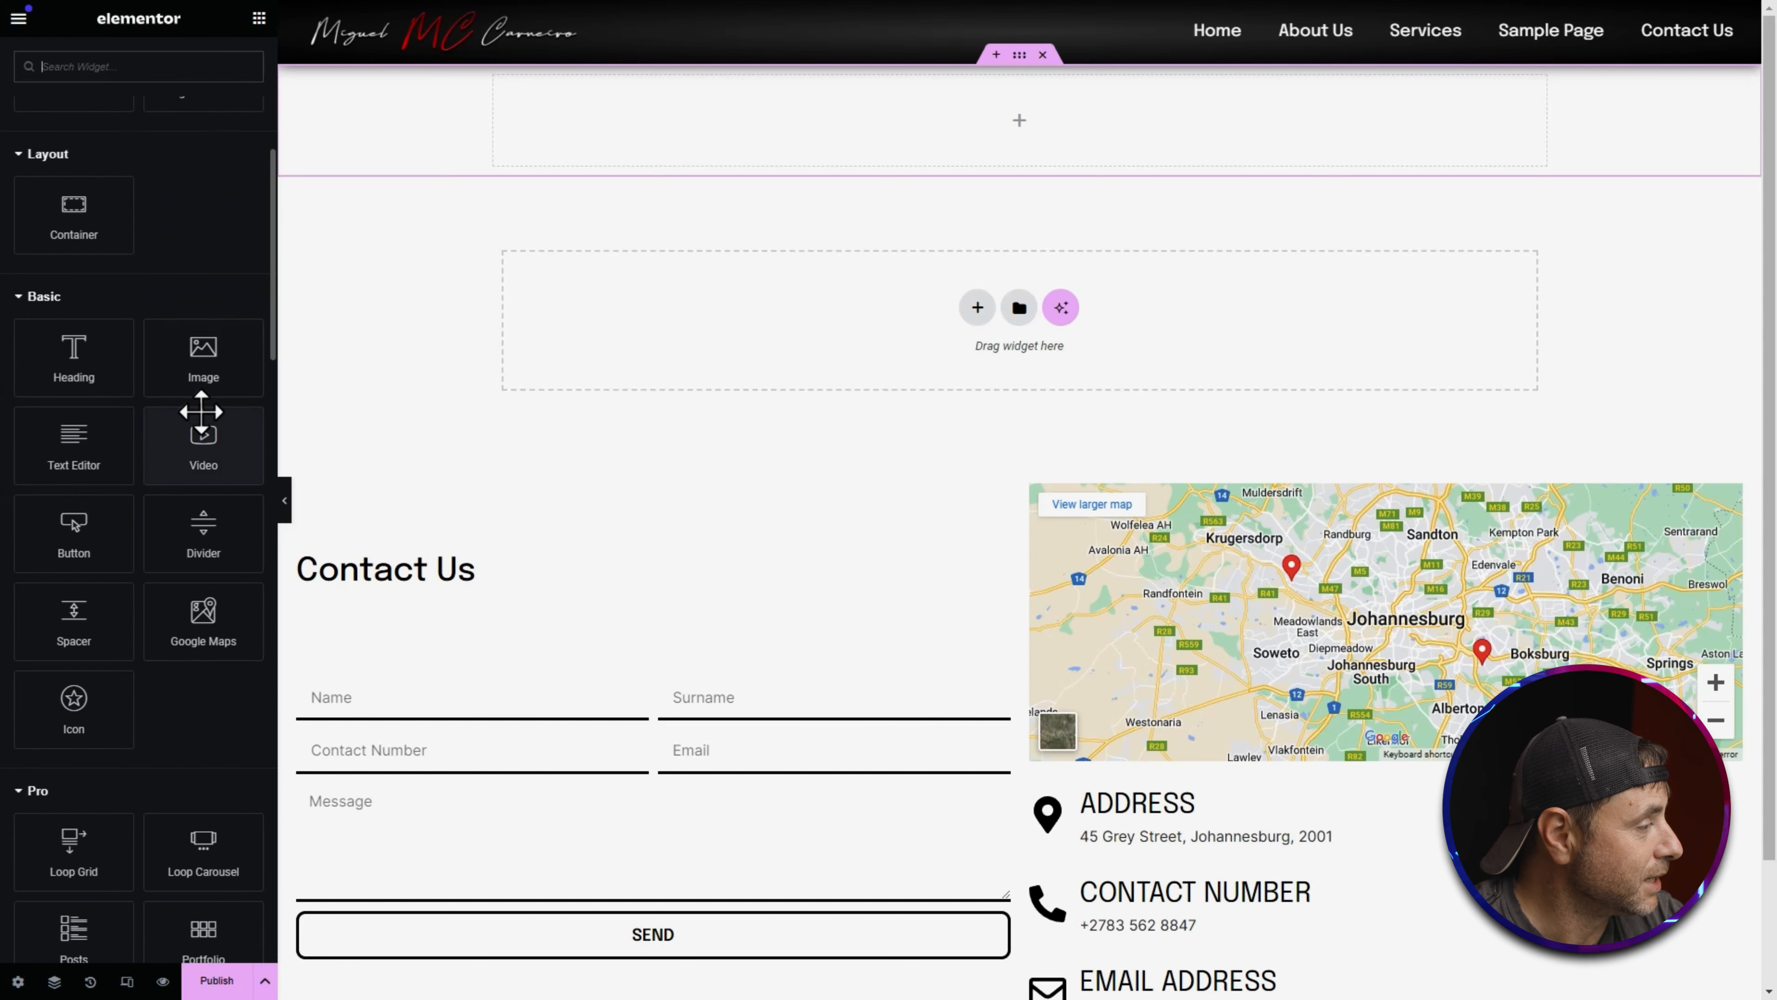
{"action": "left_click_drag", "start_coordinate": [69, 620], "coordinate": [926, 161]}
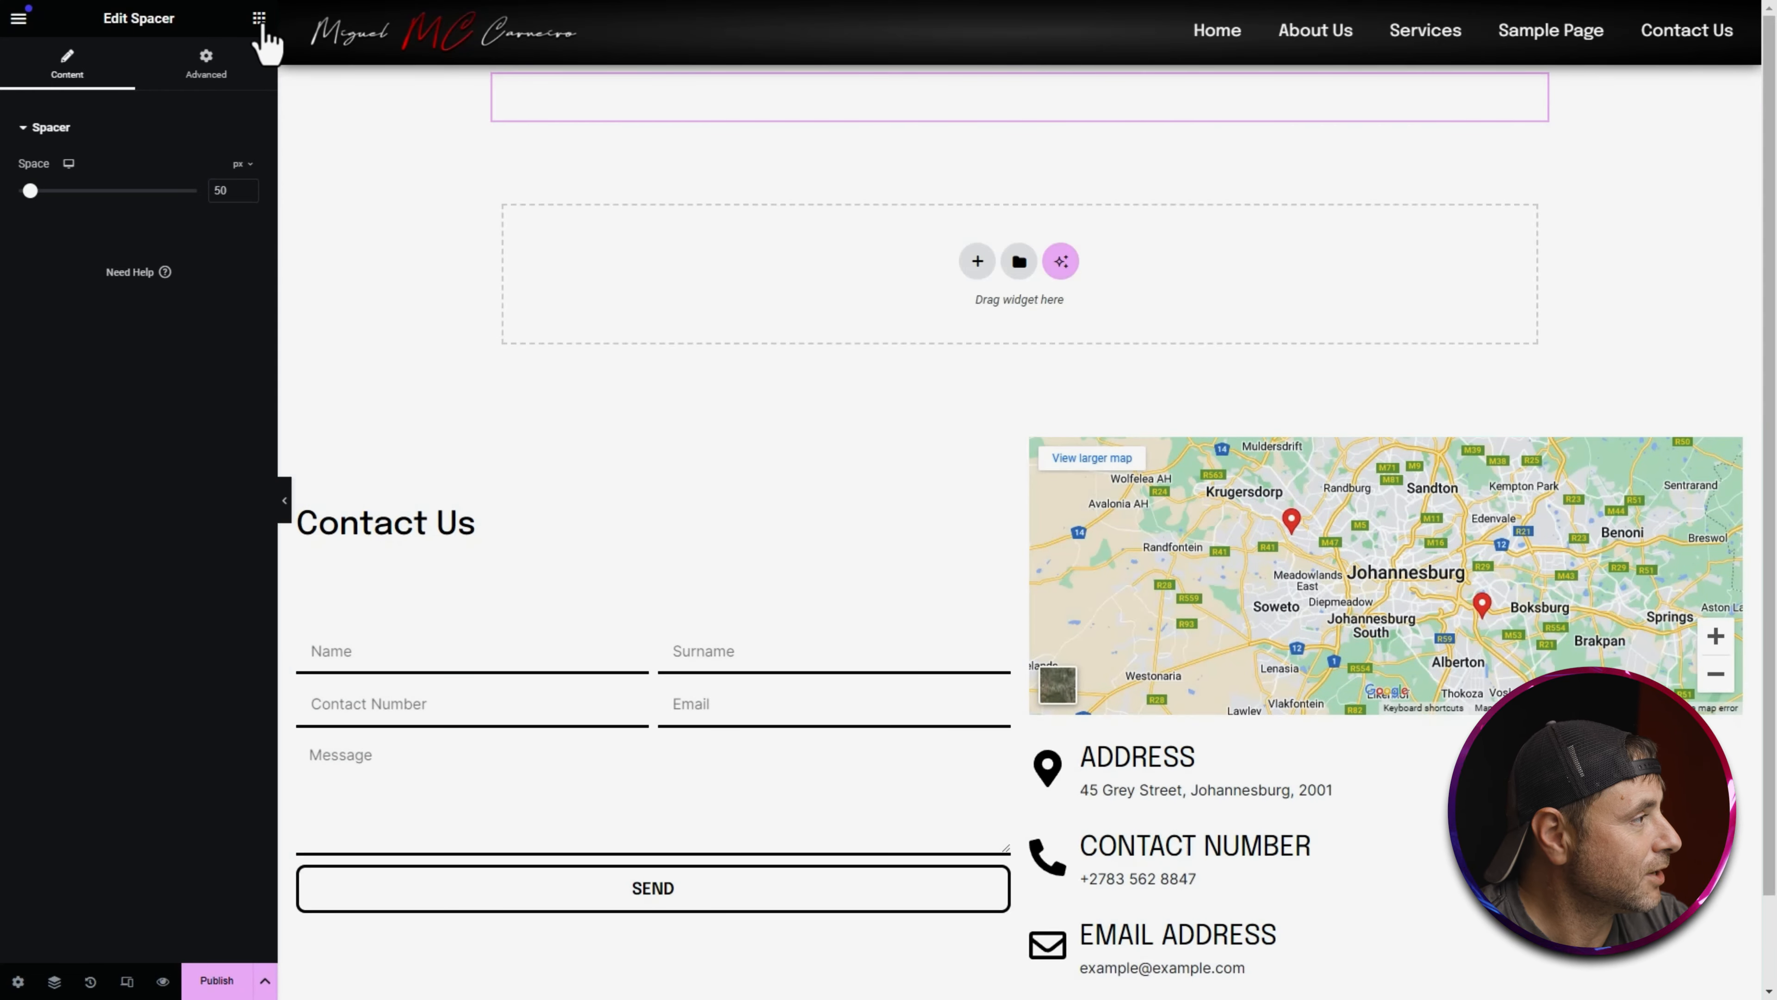
Step: Add a Post Title widget below the spacer, centre it and set its font size to 30 px
{"action": "left_click", "coordinate": [259, 18]}
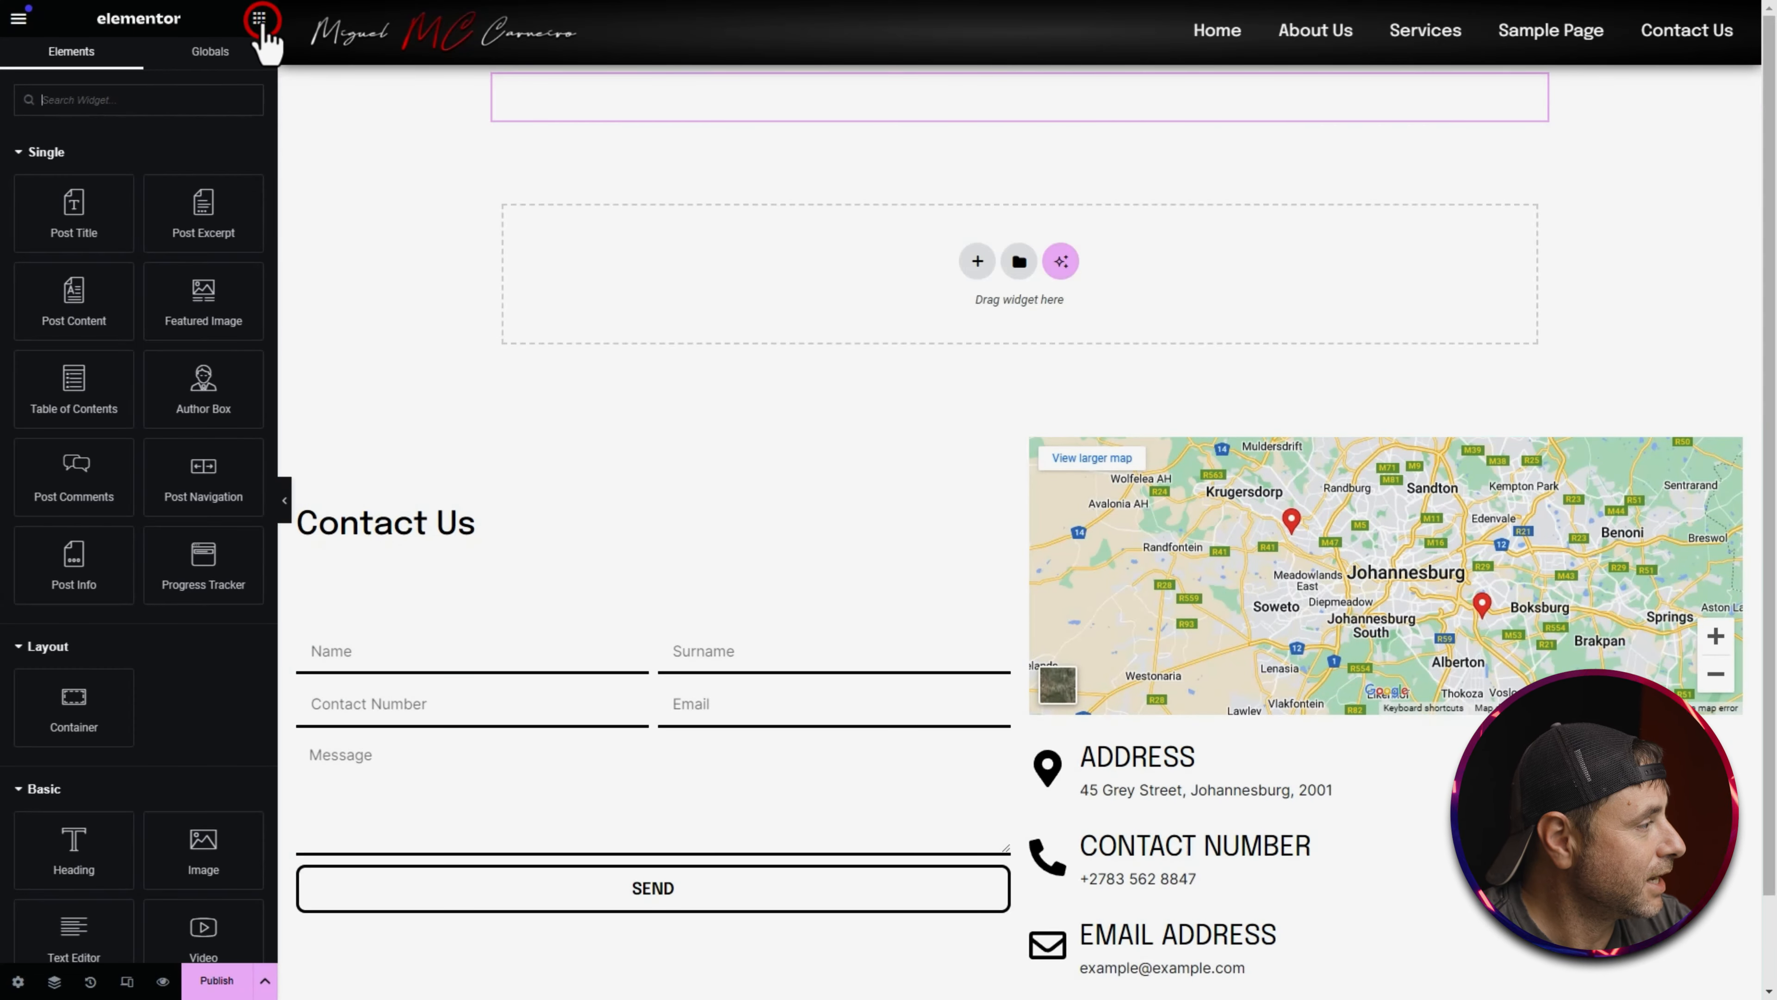
{"action": "left_click_drag", "start_coordinate": [69, 227], "coordinate": [963, 123]}
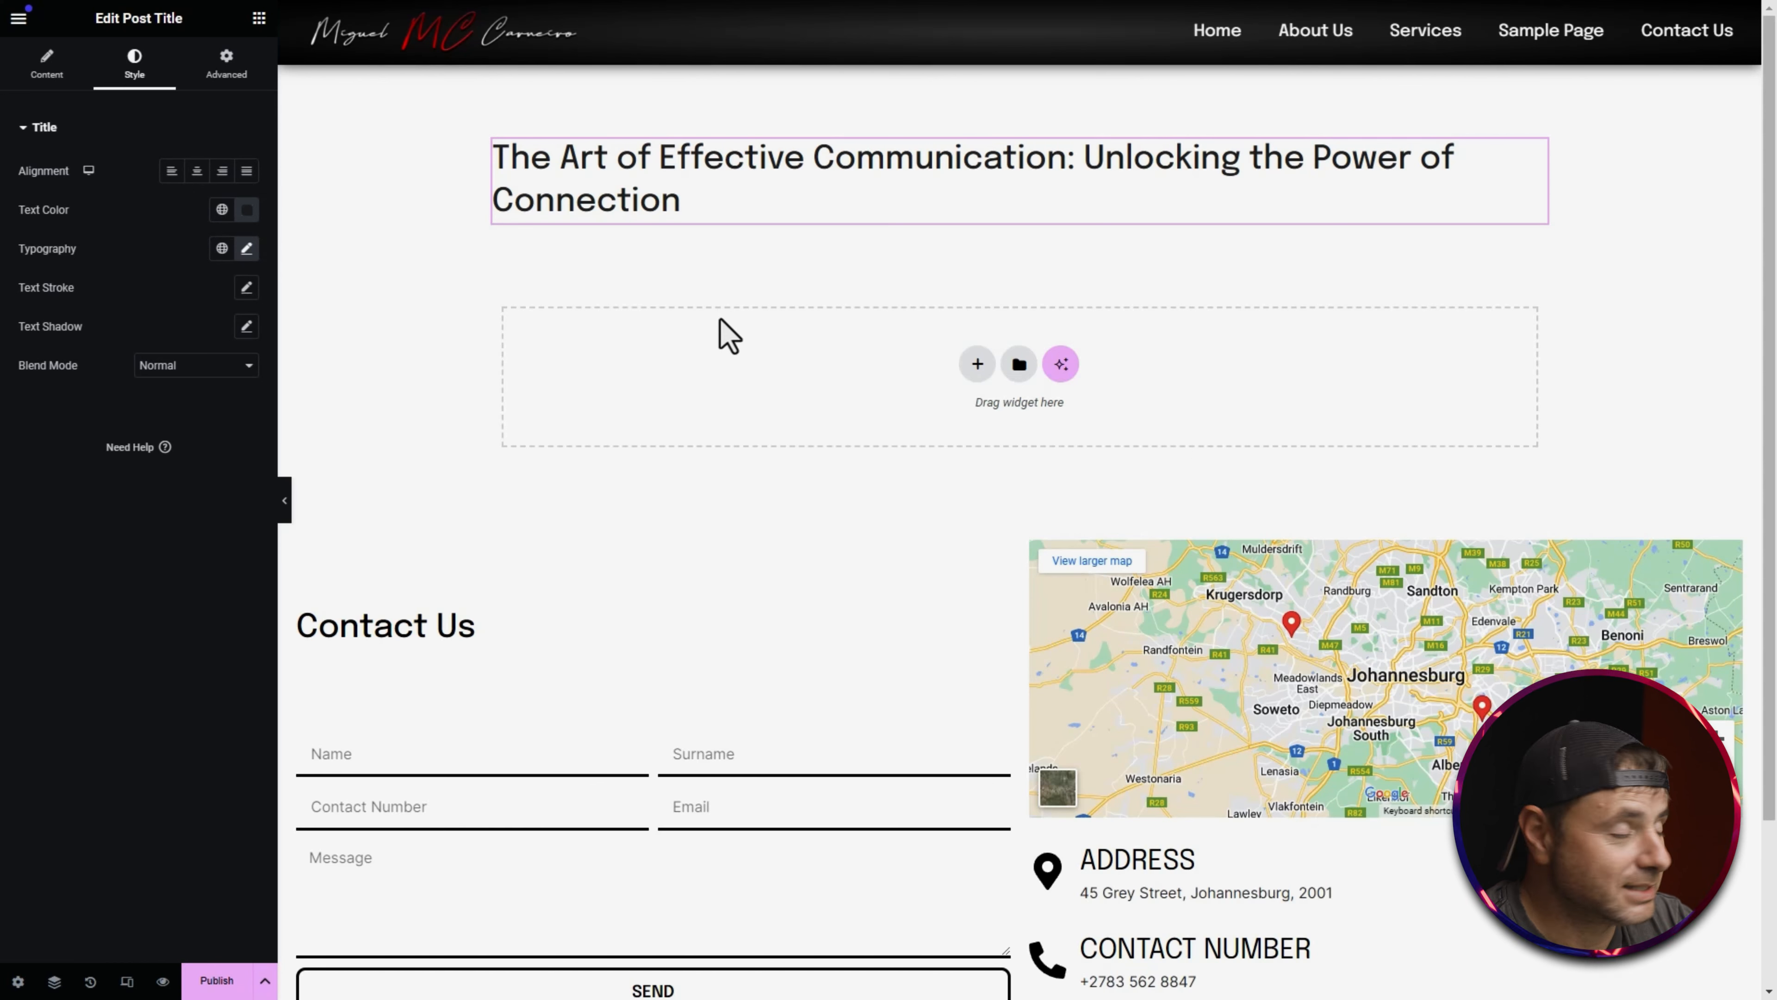
{"action": "left_click", "coordinate": [196, 171]}
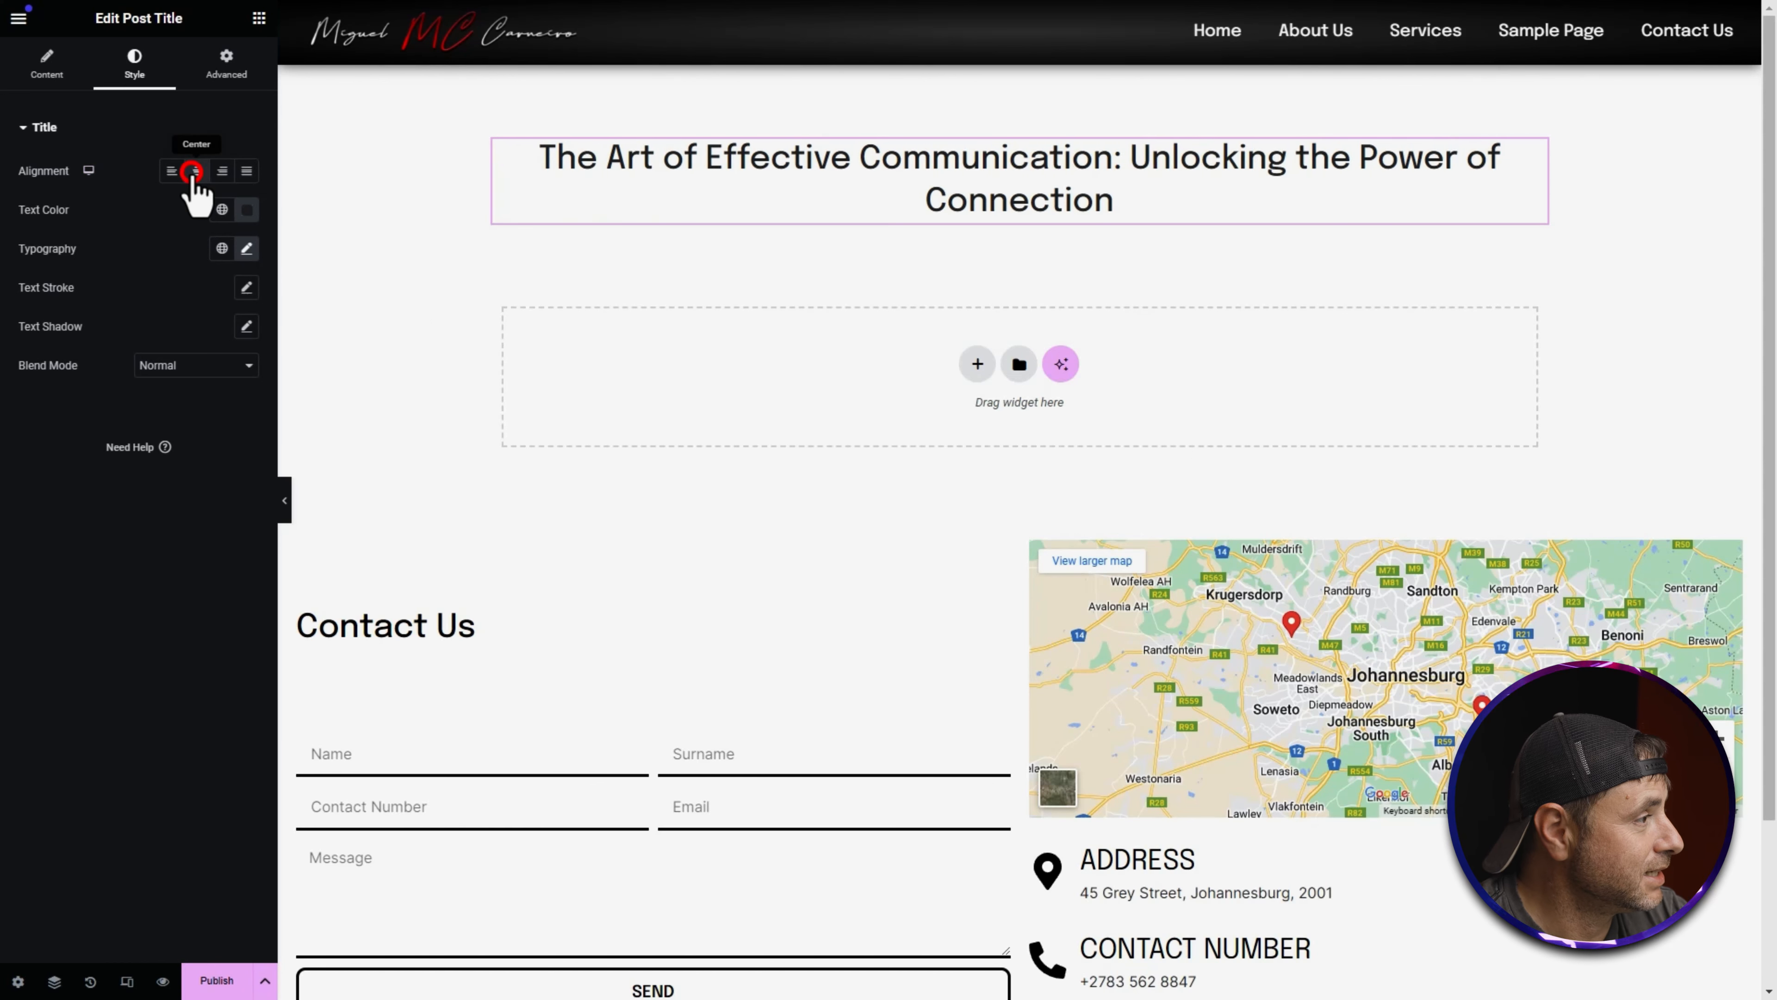
{"action": "left_click", "coordinate": [246, 249]}
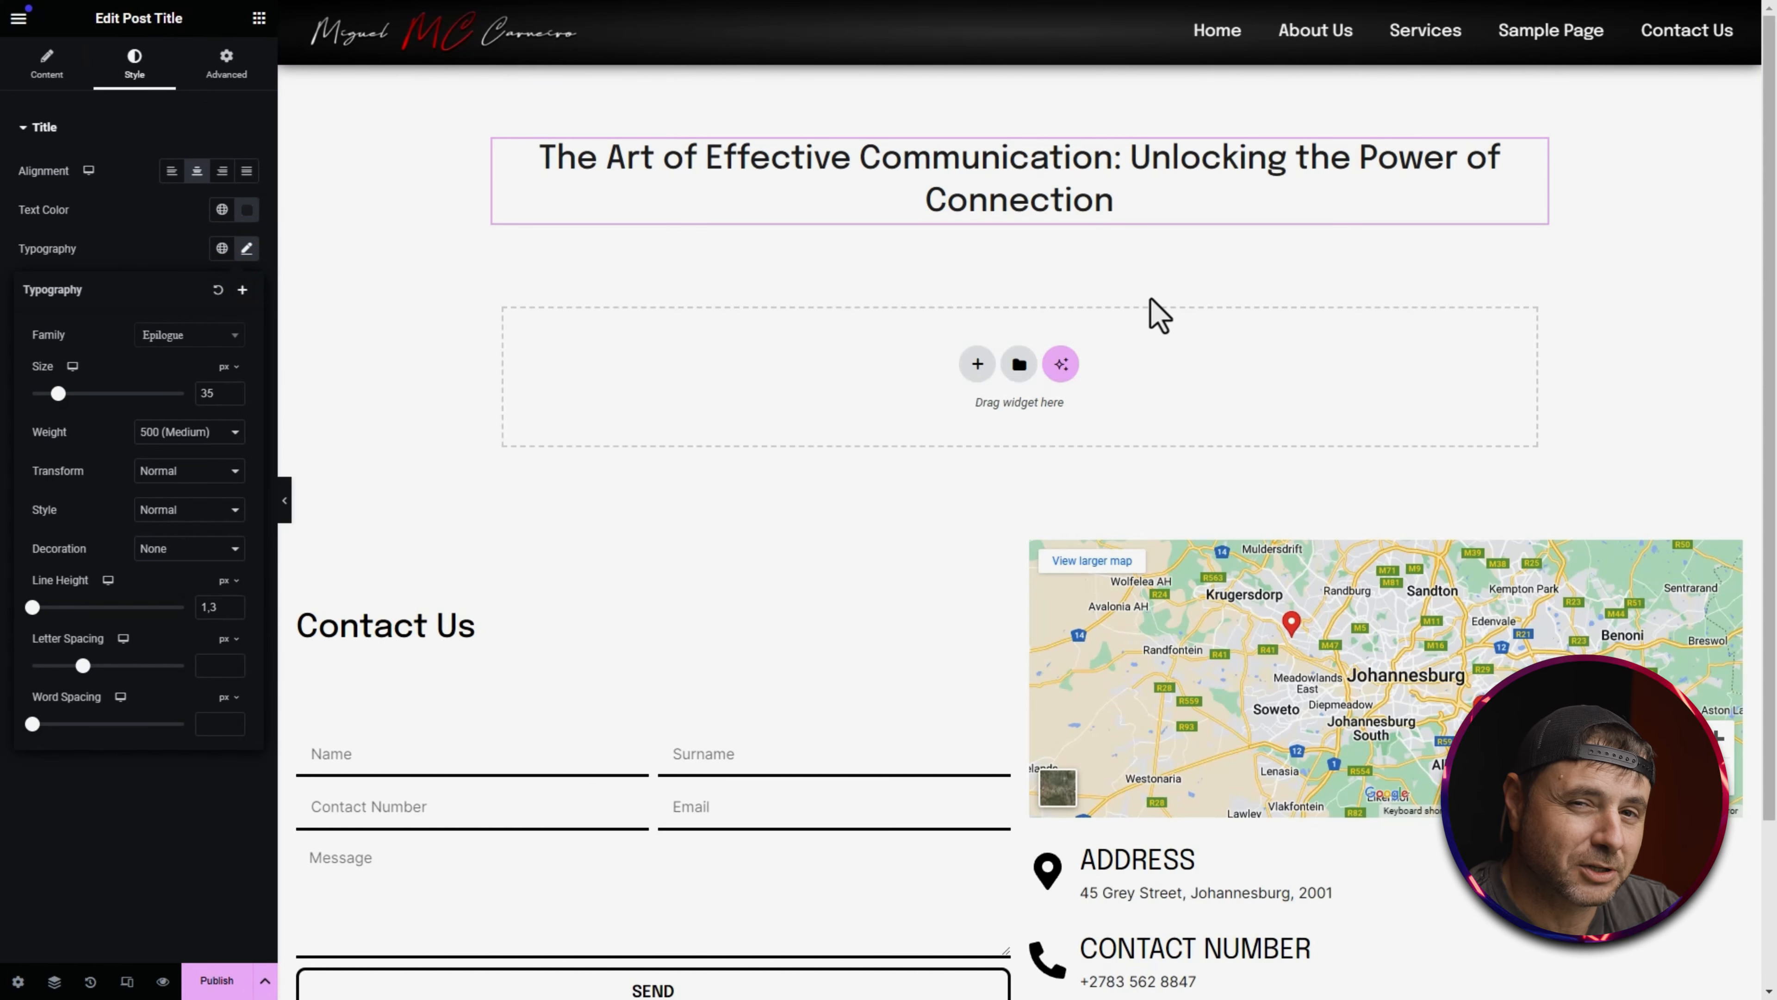
{"action": "left_click_drag", "start_coordinate": [216, 393], "coordinate": [144, 369]}
{"action": "type", "text": "30"}
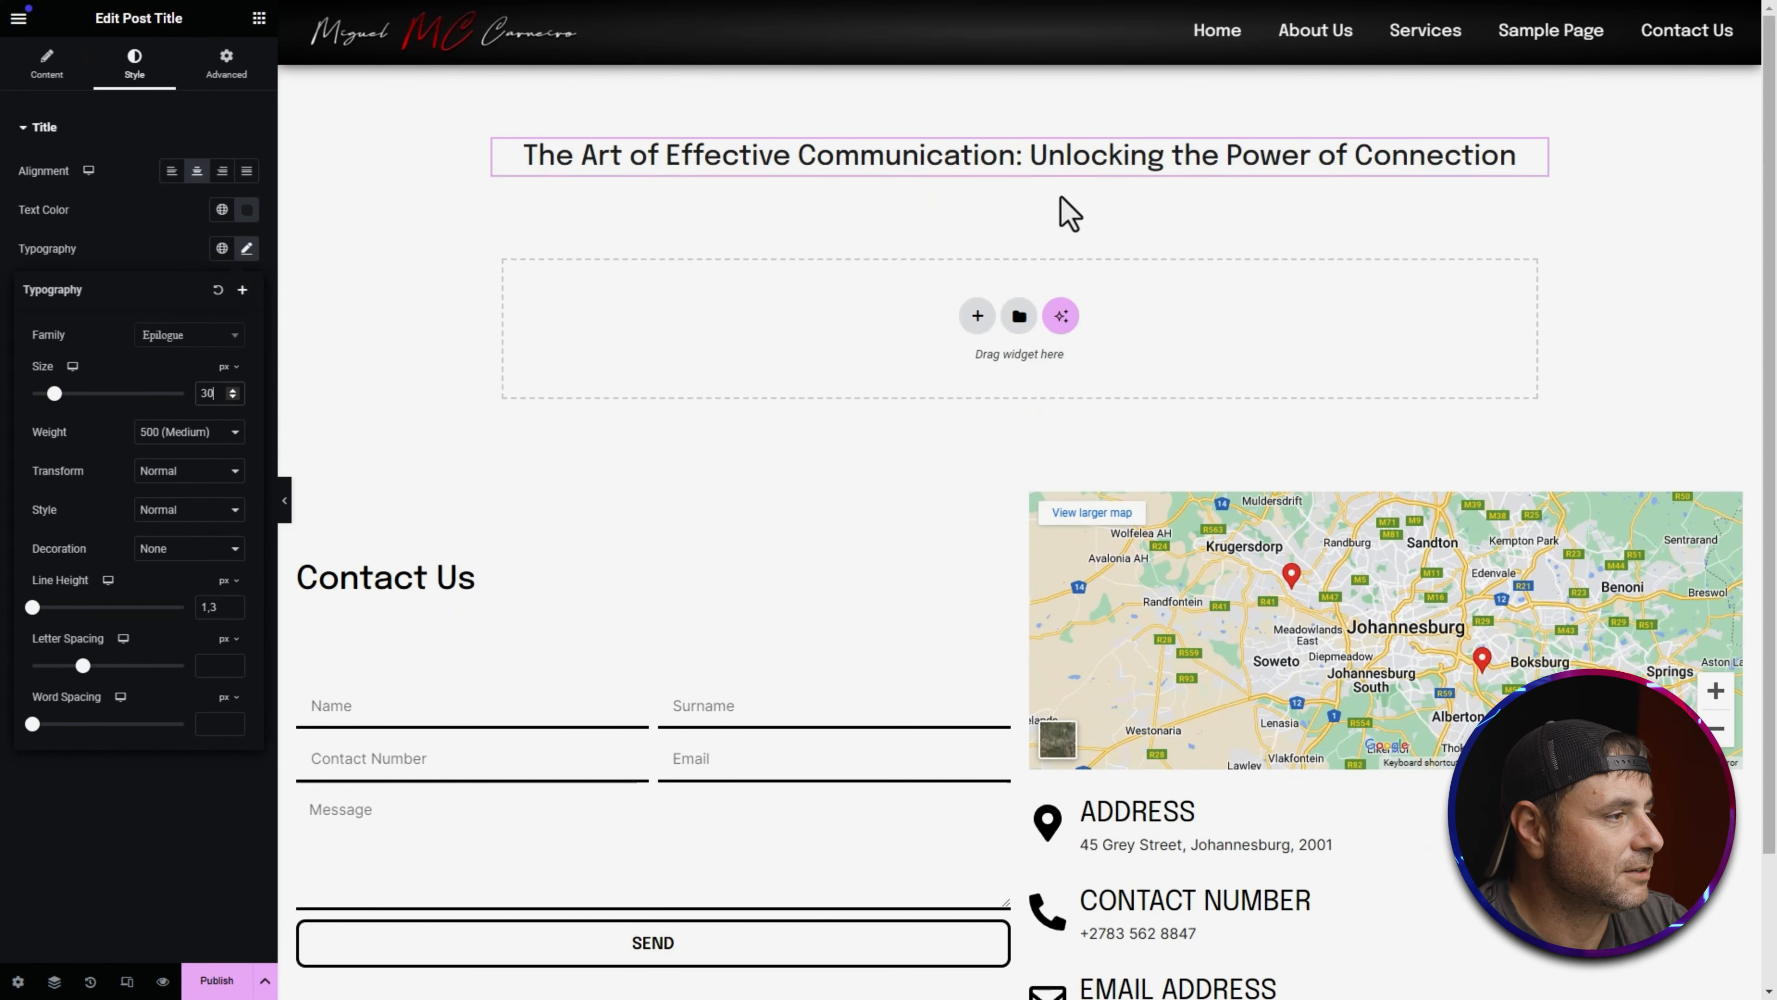
{"action": "left_click", "coordinate": [940, 205]}
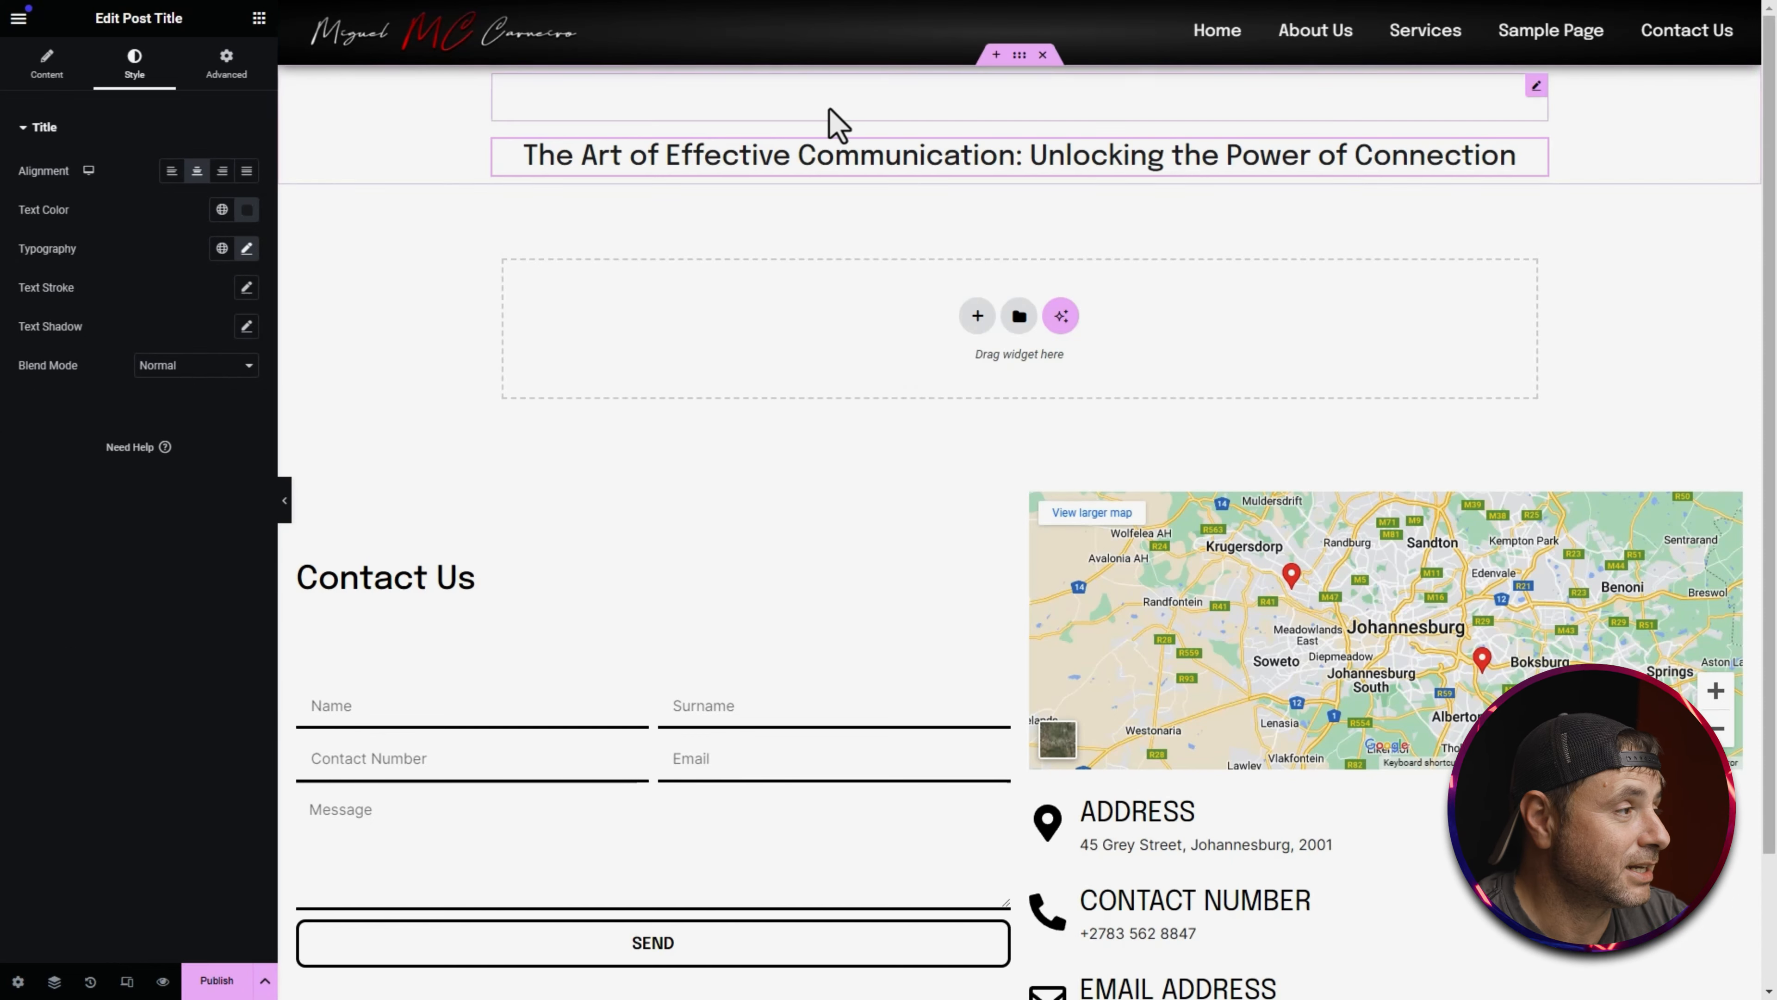
Step: Add a Spacer widget below the post title and delete it again
{"action": "left_click", "coordinate": [258, 18]}
{"action": "scroll", "coordinate": [130, 568], "scroll_direction": "down", "scroll_amount": 3}
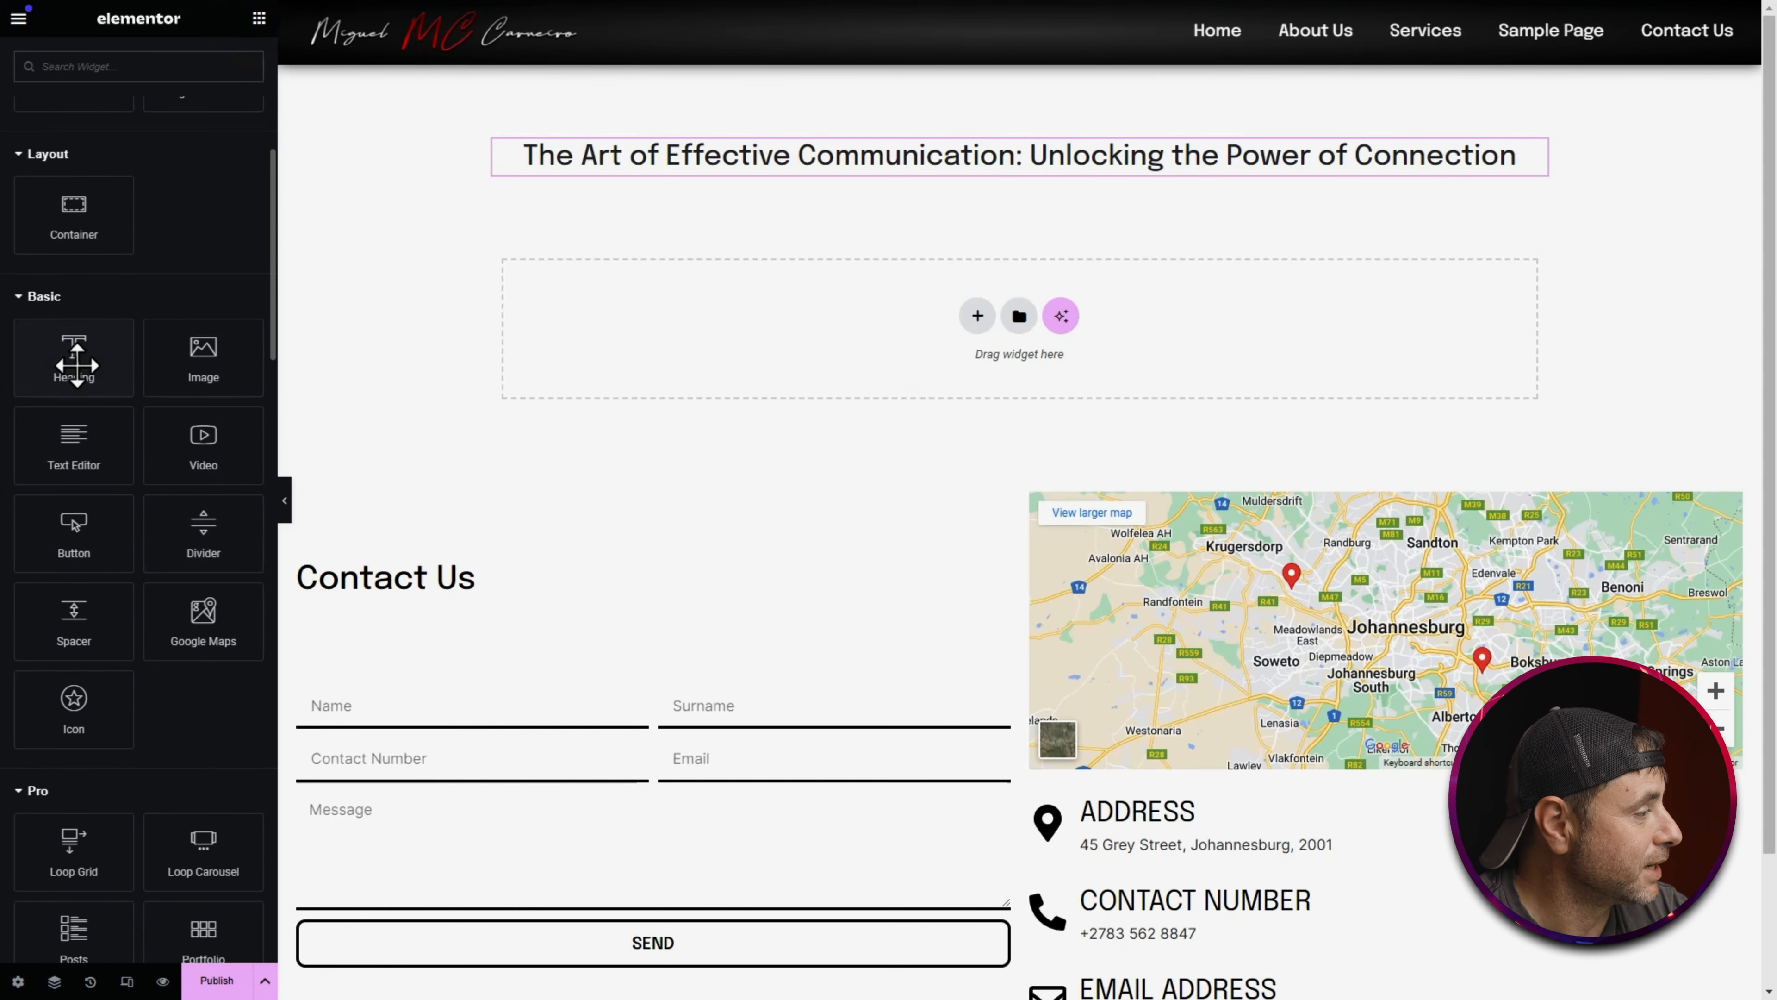
{"action": "left_click_drag", "start_coordinate": [54, 637], "coordinate": [984, 175]}
{"action": "right_click", "coordinate": [1063, 212]}
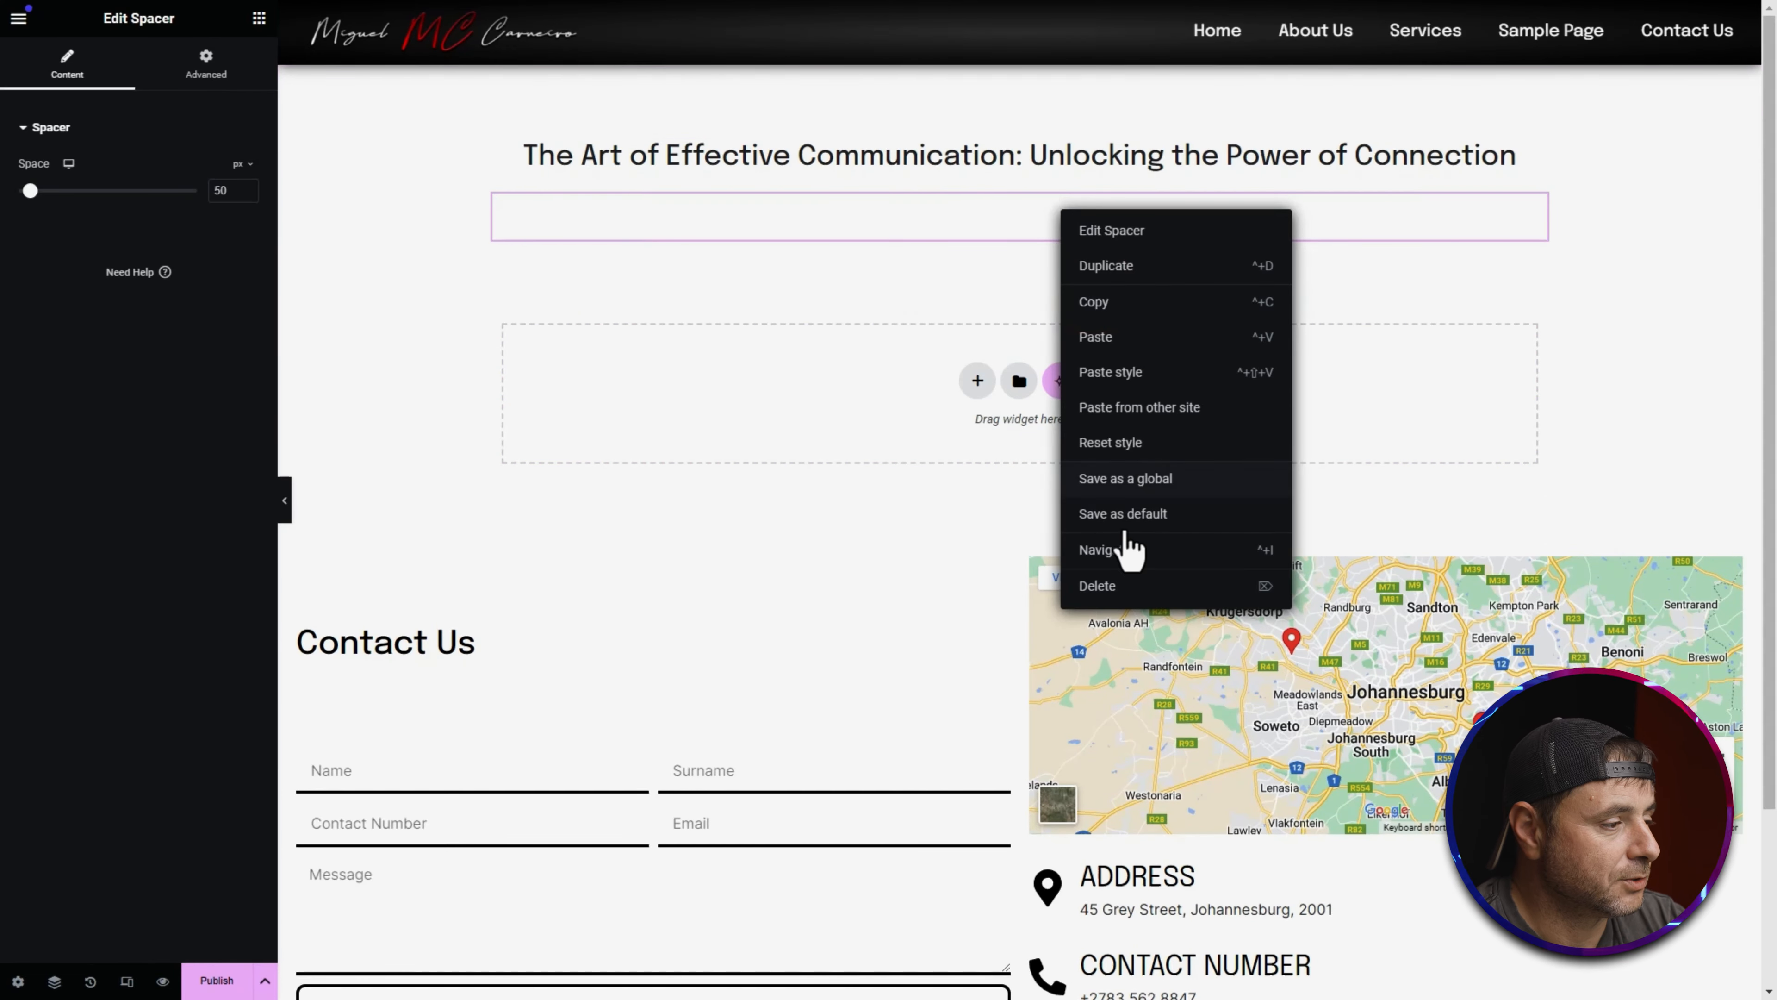
{"action": "left_click", "coordinate": [1102, 587]}
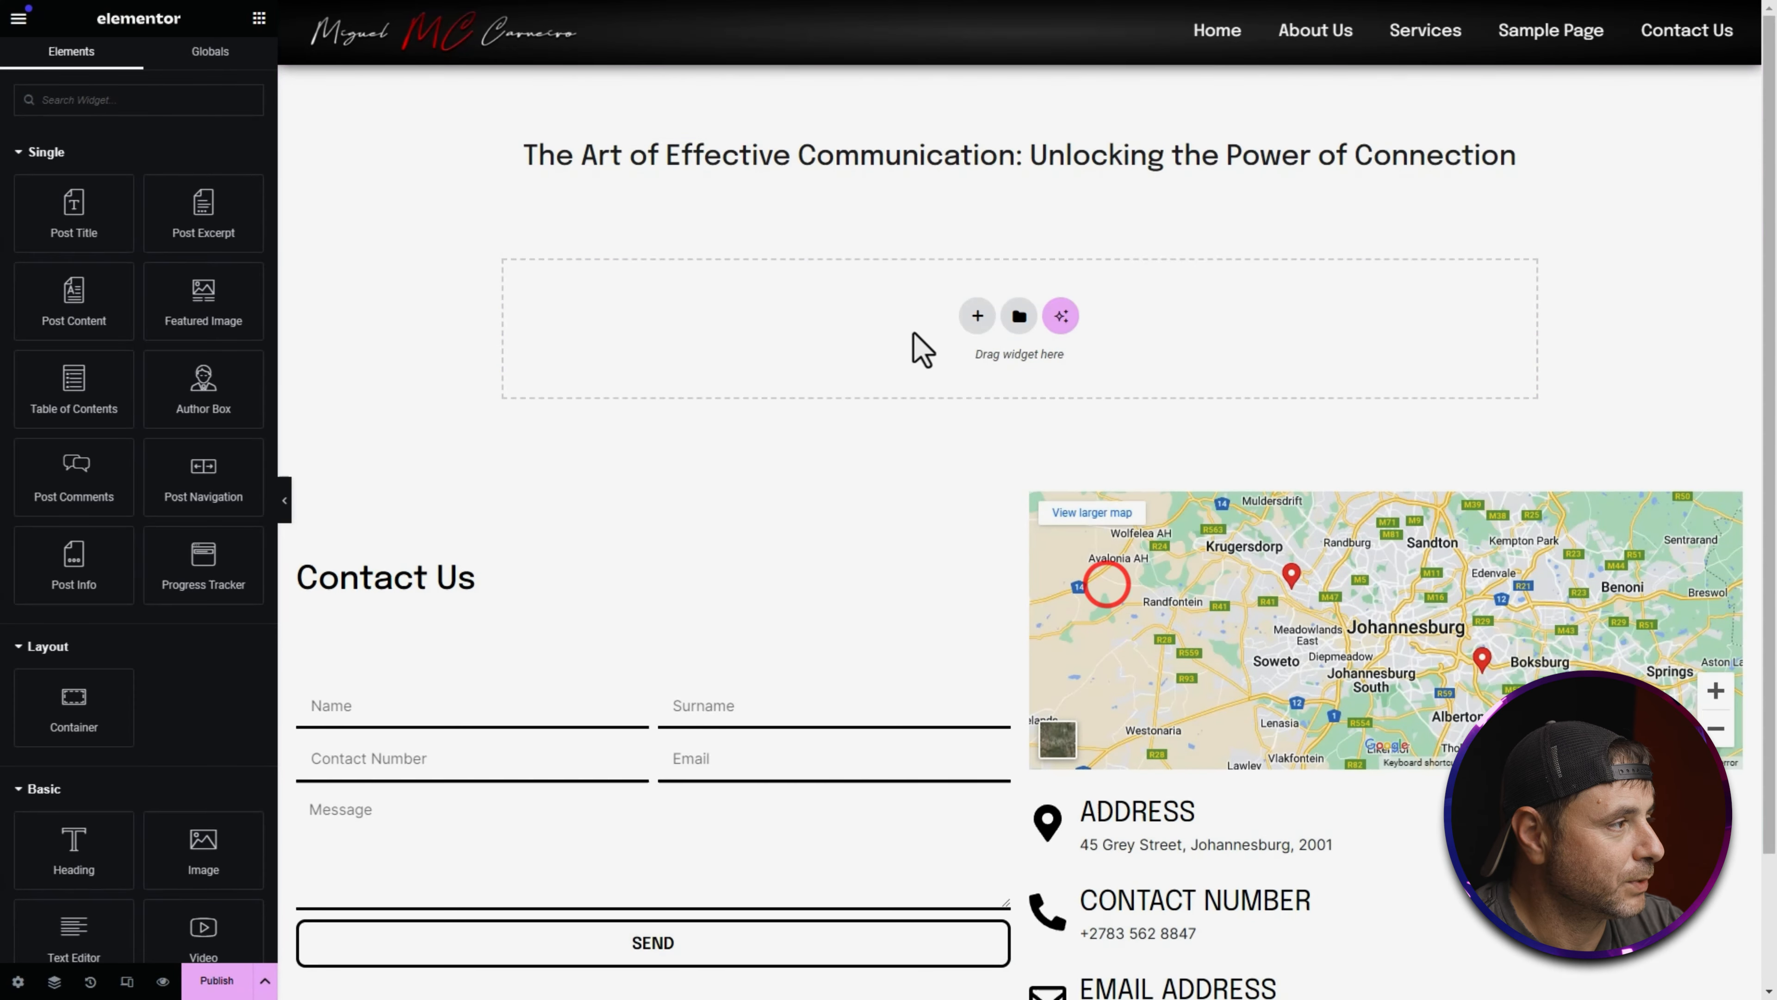
Step: Duplicate the spacer above the post title and move the copy below the title
{"action": "right_click", "coordinate": [1133, 97]}
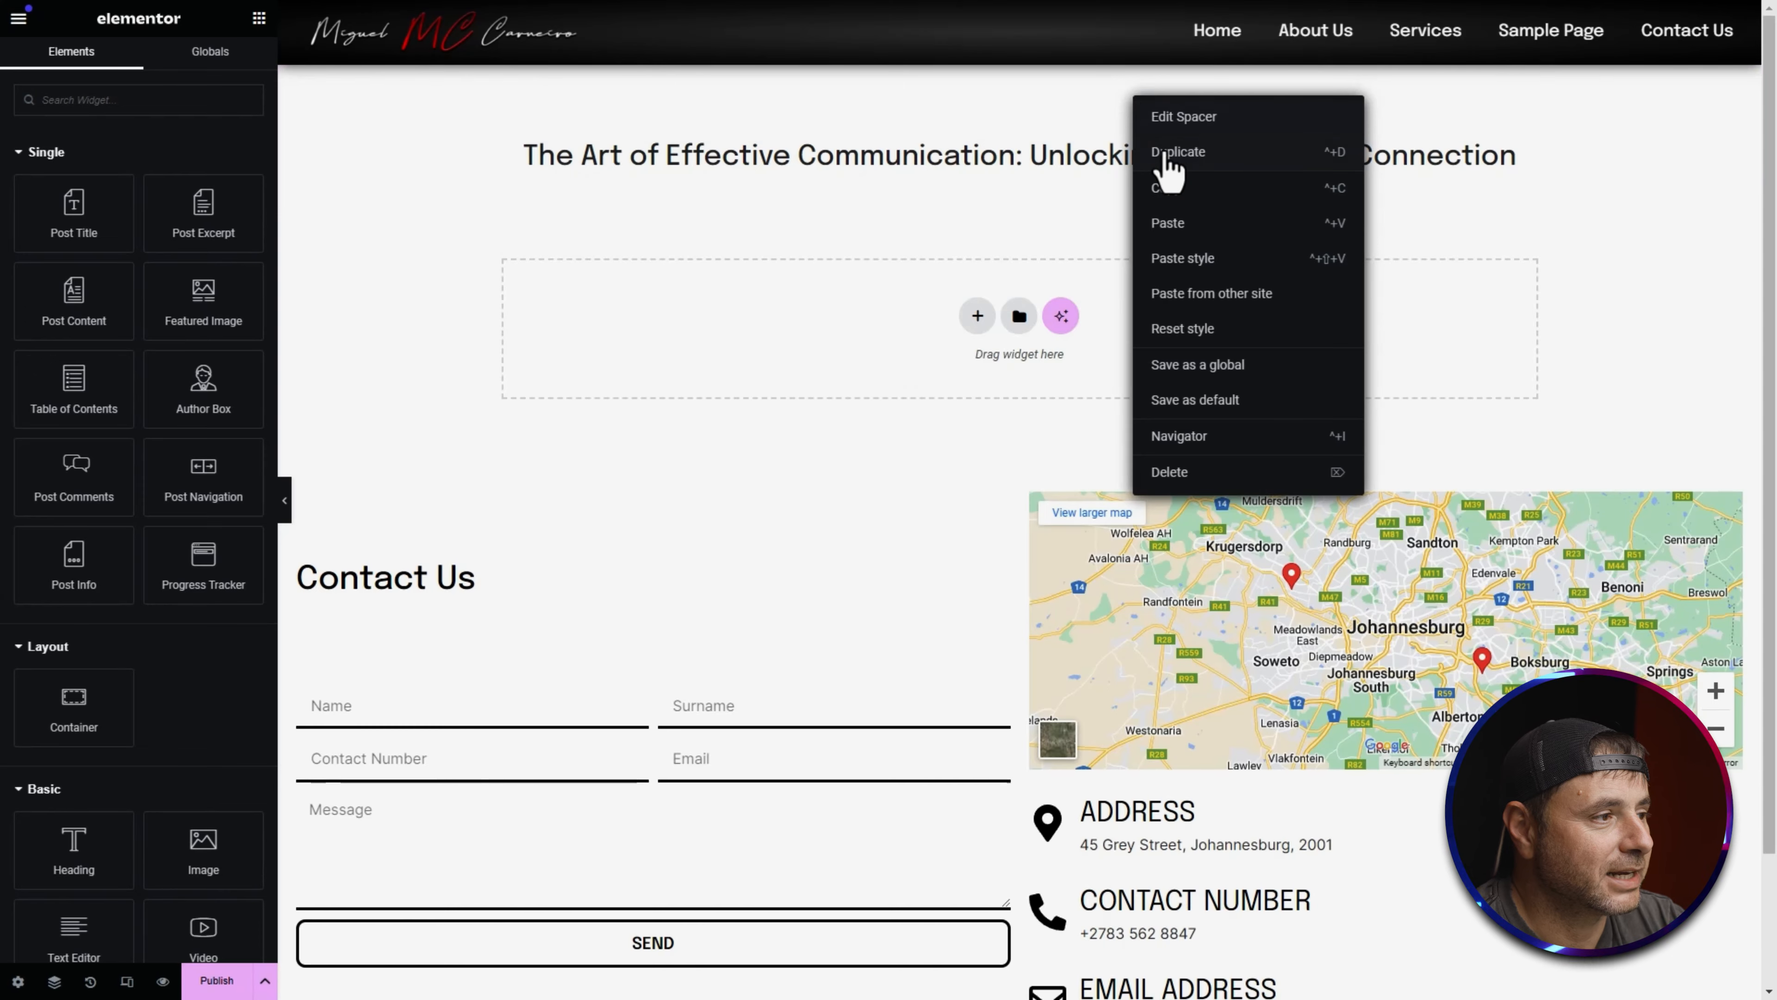
{"action": "left_click", "coordinate": [1164, 153]}
{"action": "left_click_drag", "start_coordinate": [1534, 151], "coordinate": [1105, 238]}
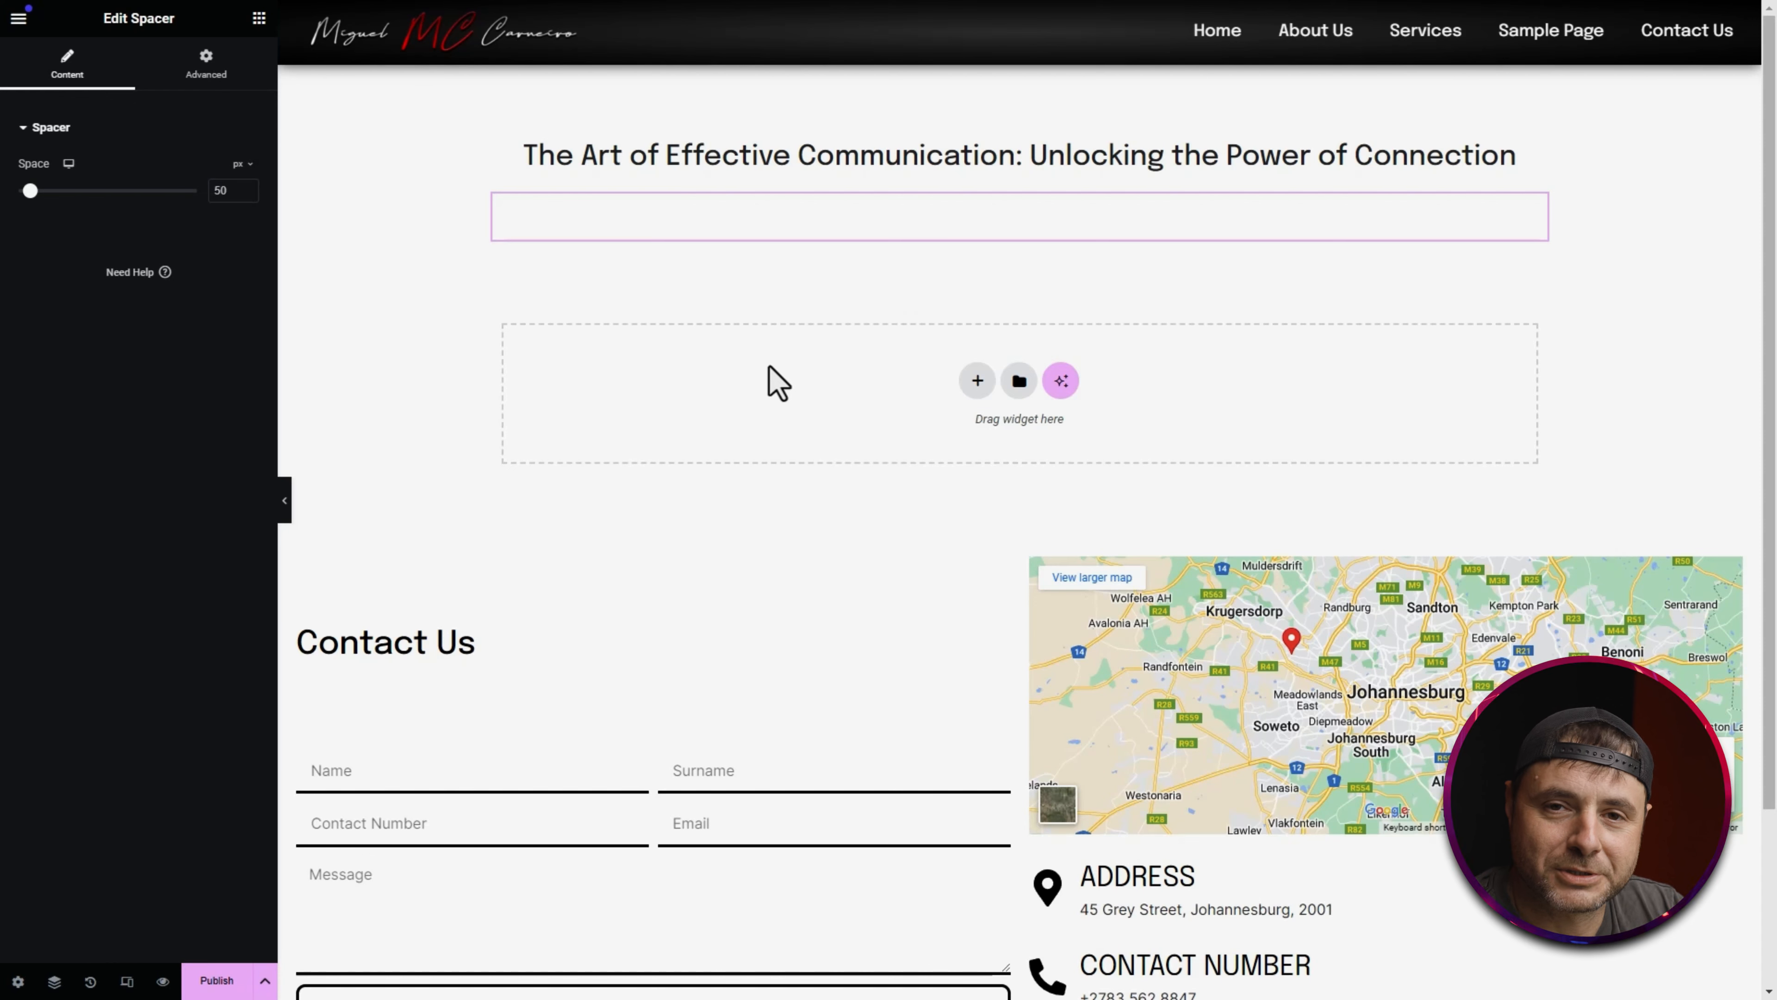
Step: Place a Post Info widget between the post title and the spacer below it
{"action": "left_click", "coordinate": [768, 367]}
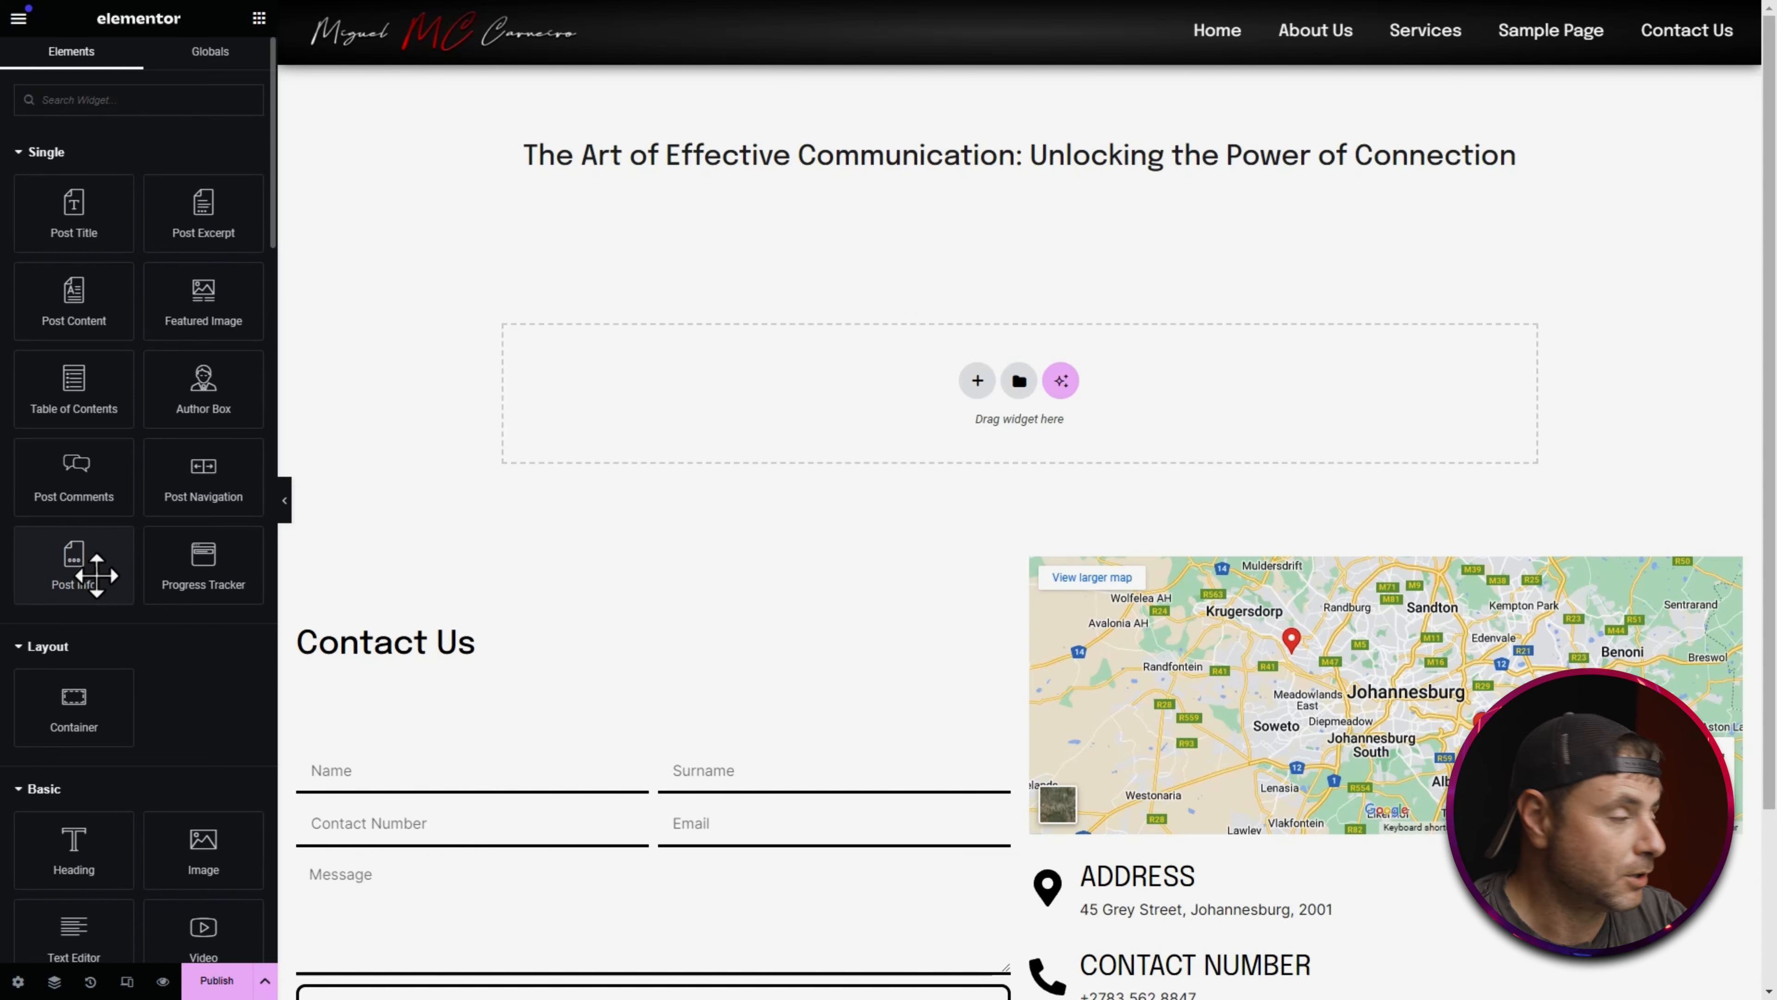
{"action": "left_click_drag", "start_coordinate": [105, 553], "coordinate": [967, 200]}
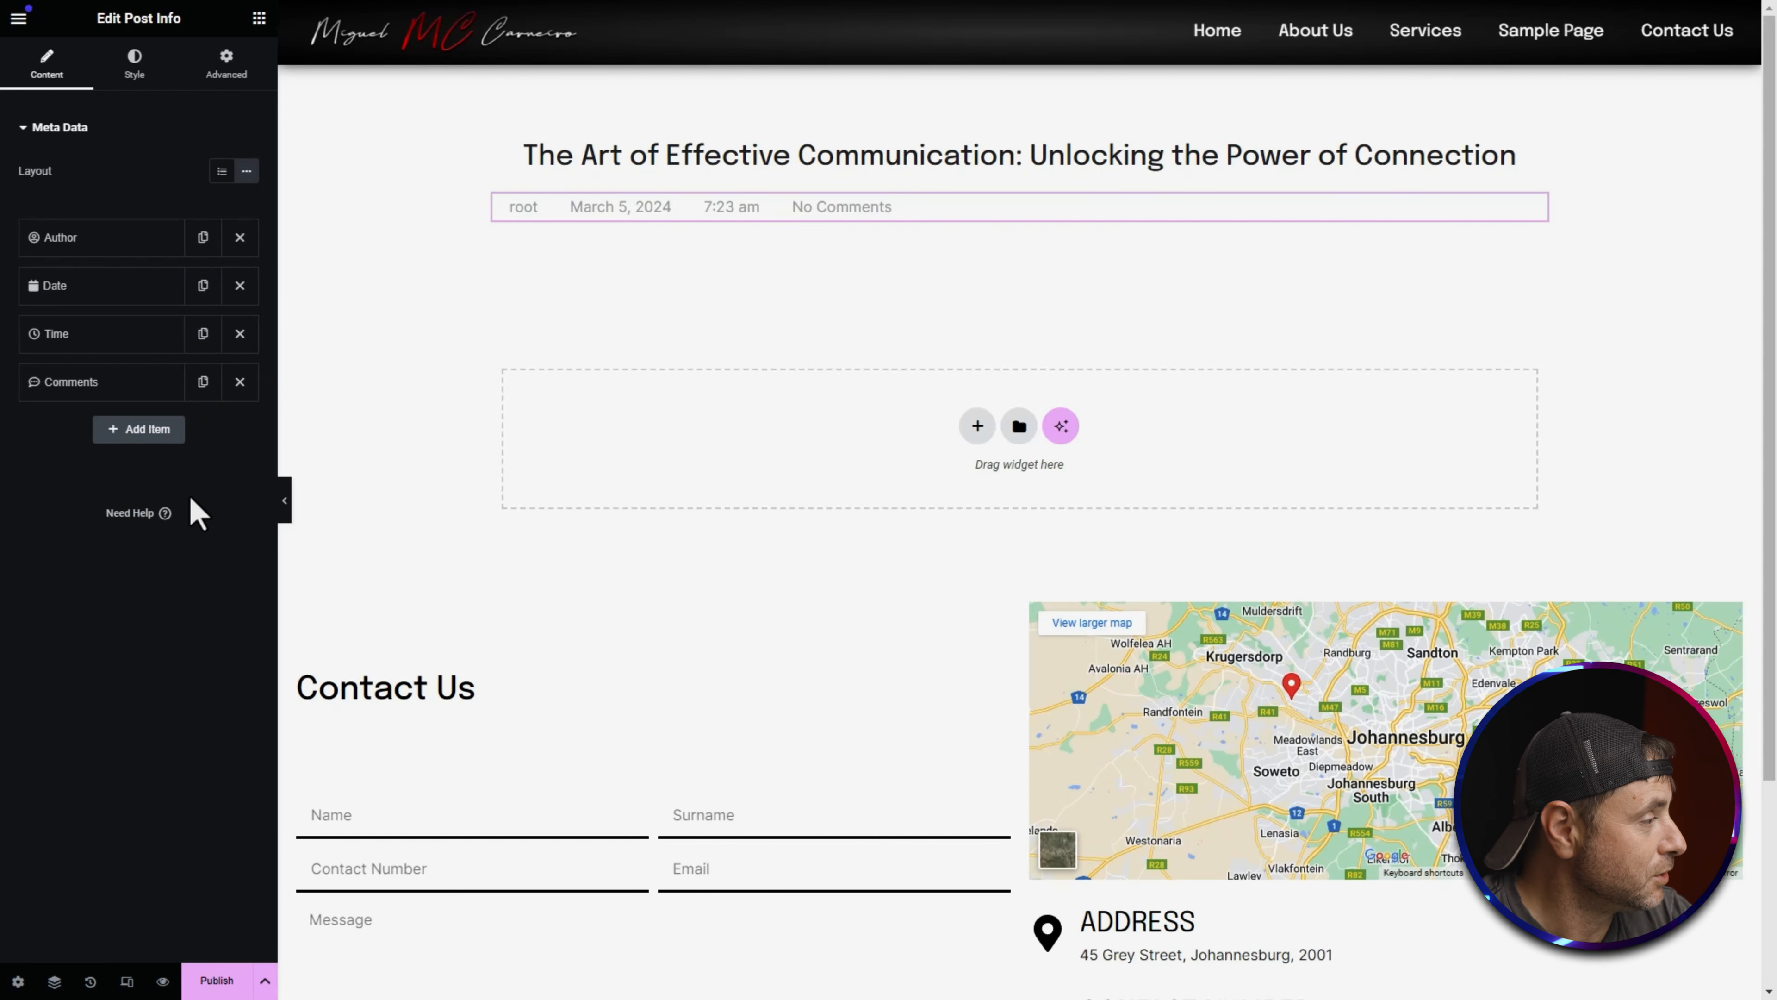
Step: Check the type options on an extra Post Info item and remove that item again
{"action": "left_click", "coordinate": [148, 429]}
{"action": "left_click", "coordinate": [202, 477]}
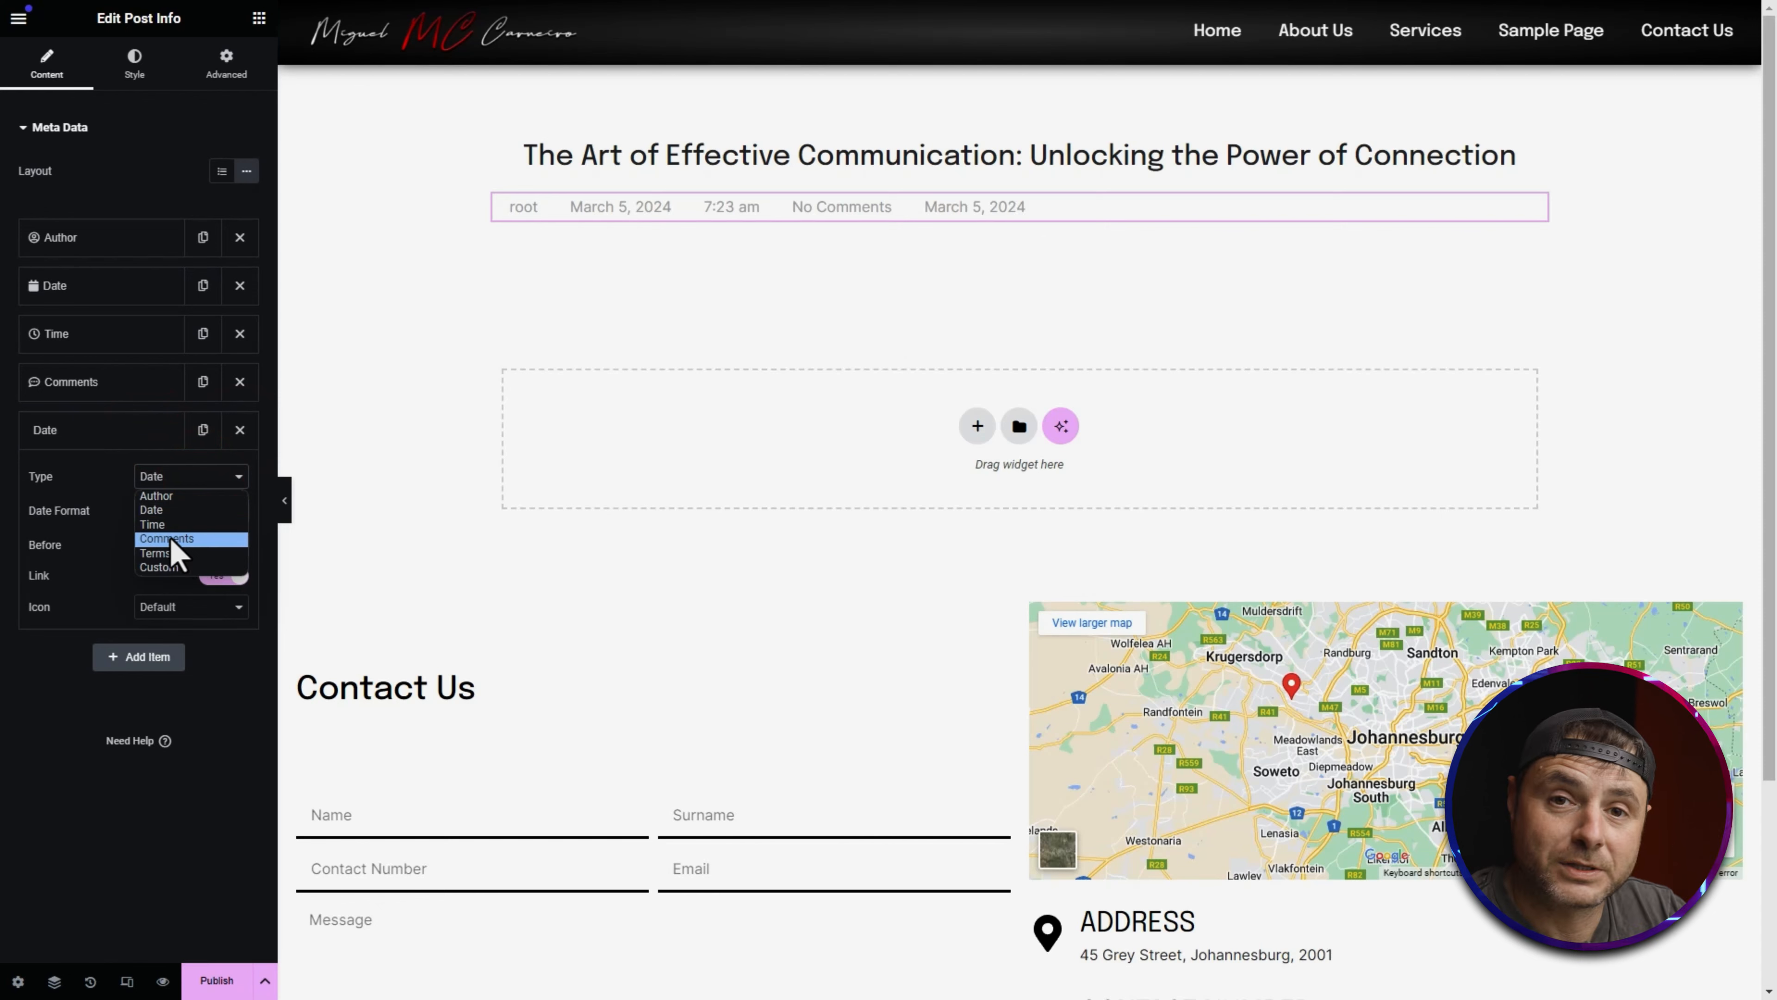
{"action": "left_click", "coordinate": [138, 430]}
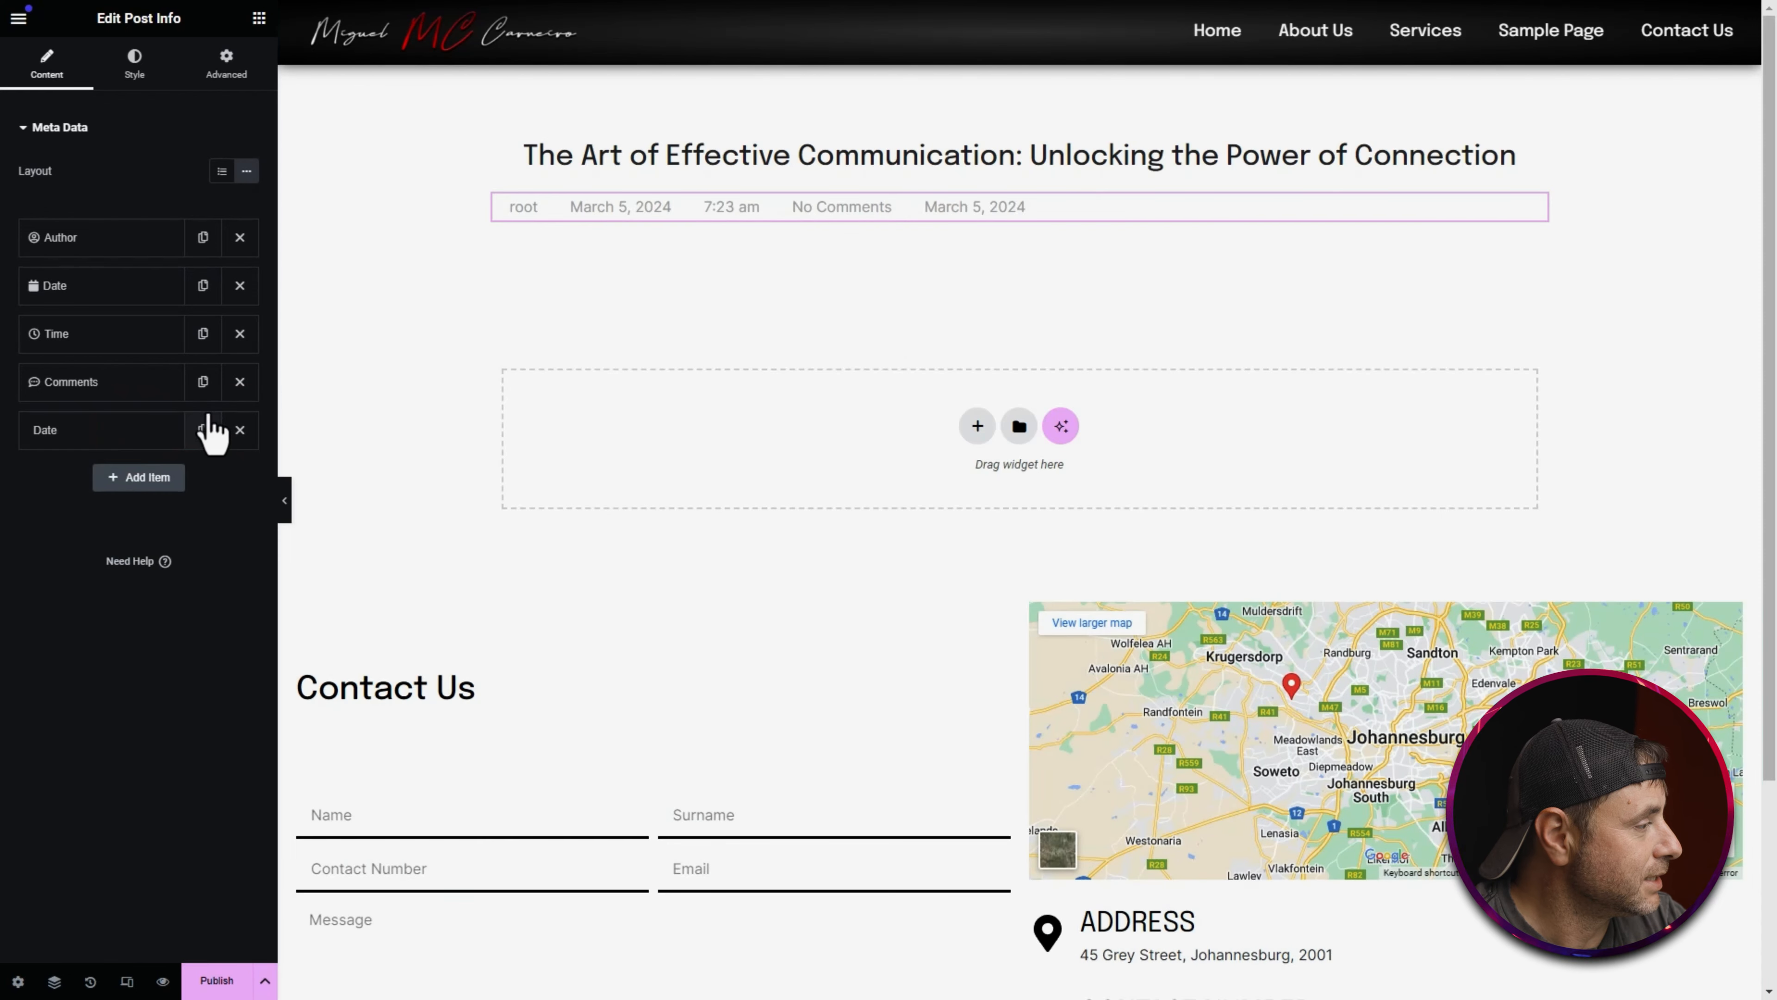
{"action": "left_click", "coordinate": [240, 430]}
Step: Remove the Comments and Time items from the Post Info widget and centre its remaining metadata
{"action": "left_click", "coordinate": [239, 382]}
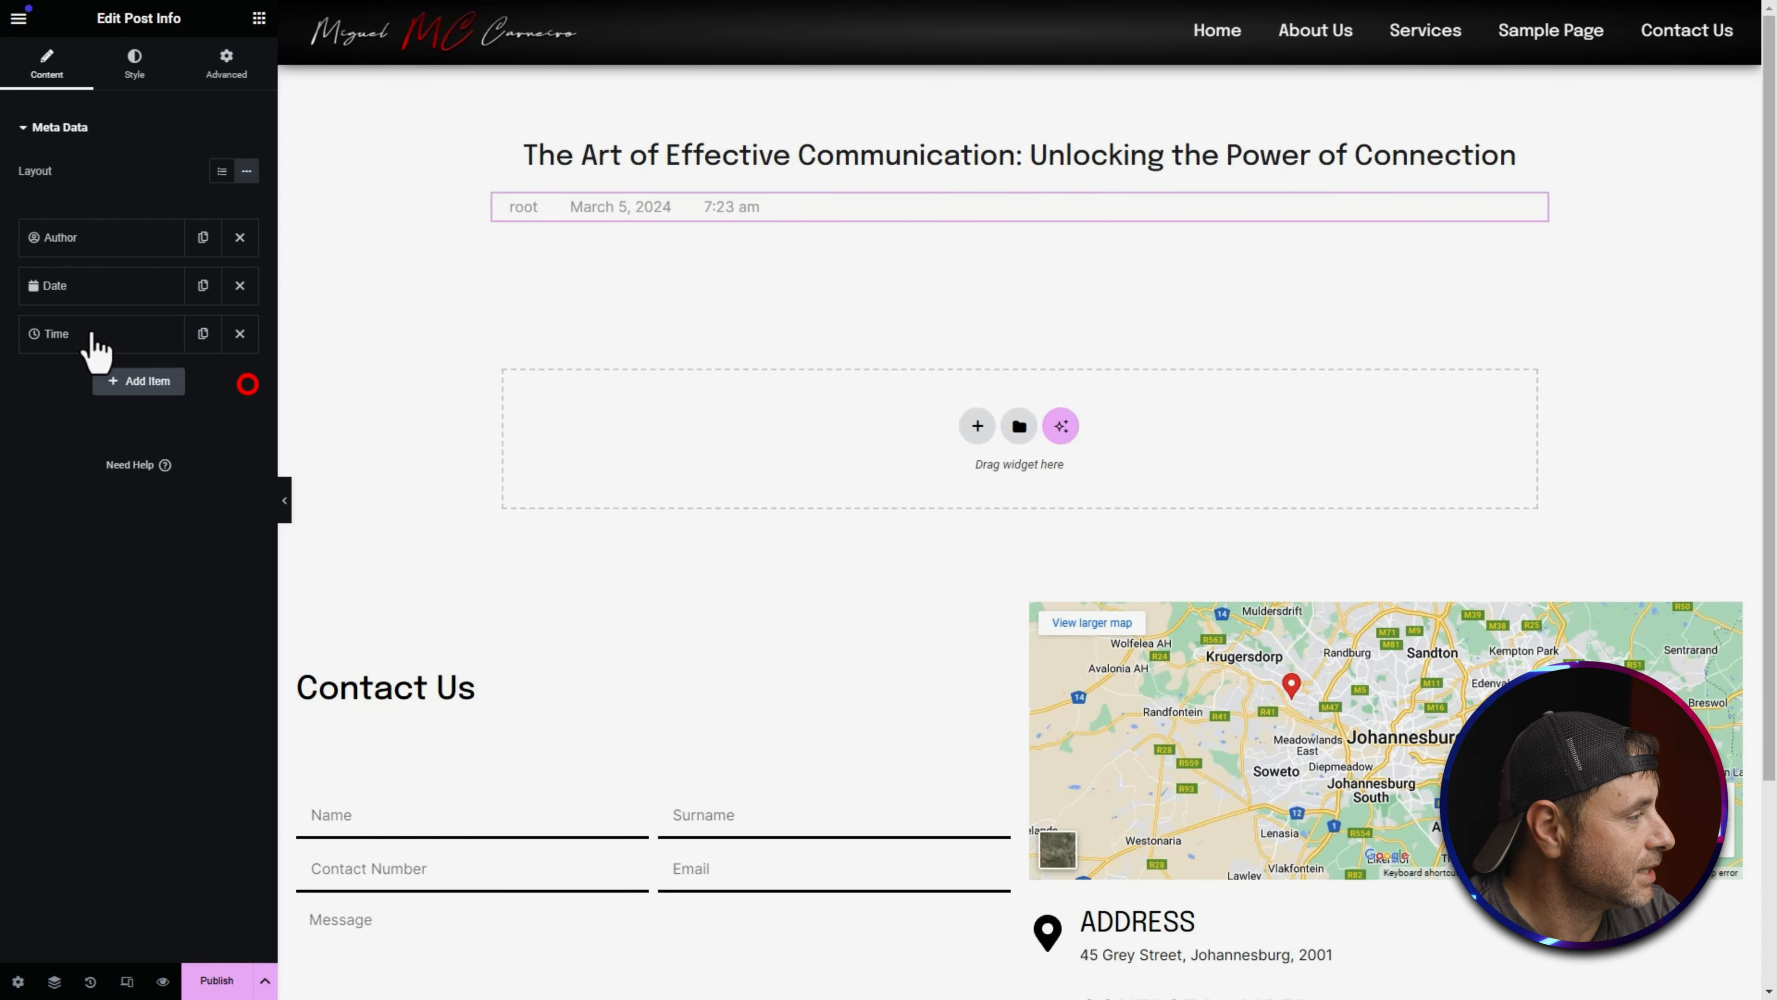
{"action": "left_click", "coordinate": [239, 333]}
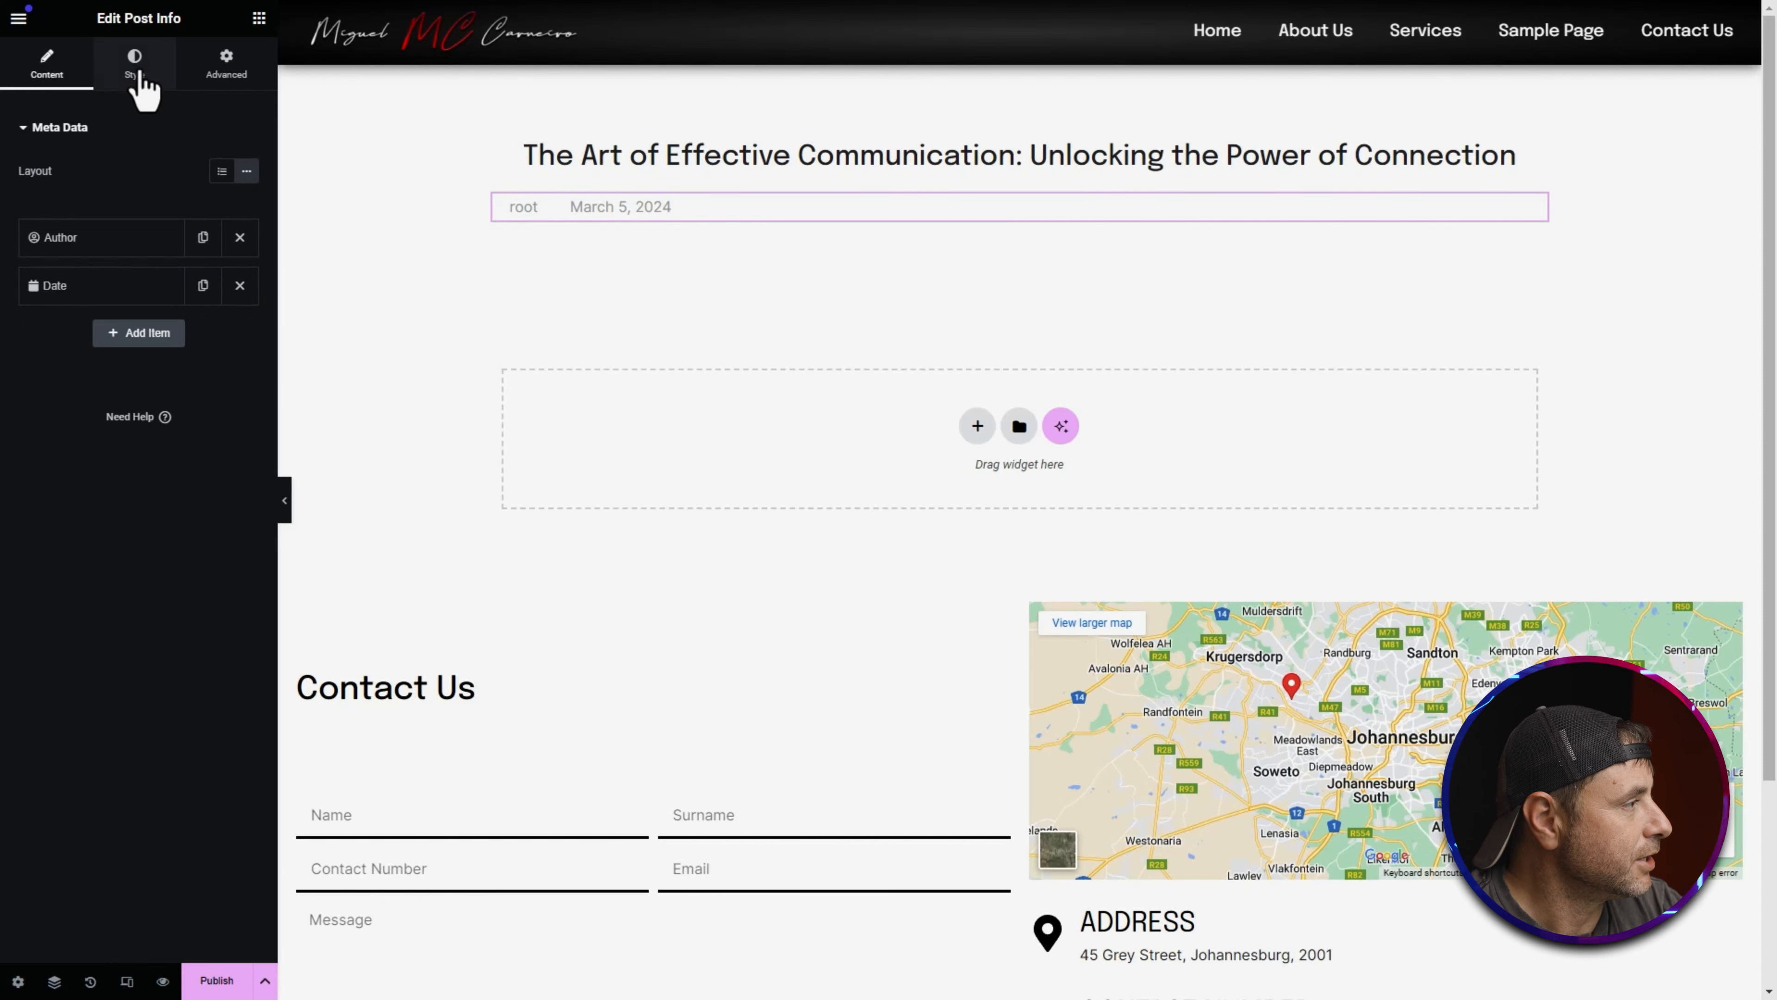
{"action": "left_click", "coordinate": [135, 63]}
{"action": "left_click", "coordinate": [222, 229]}
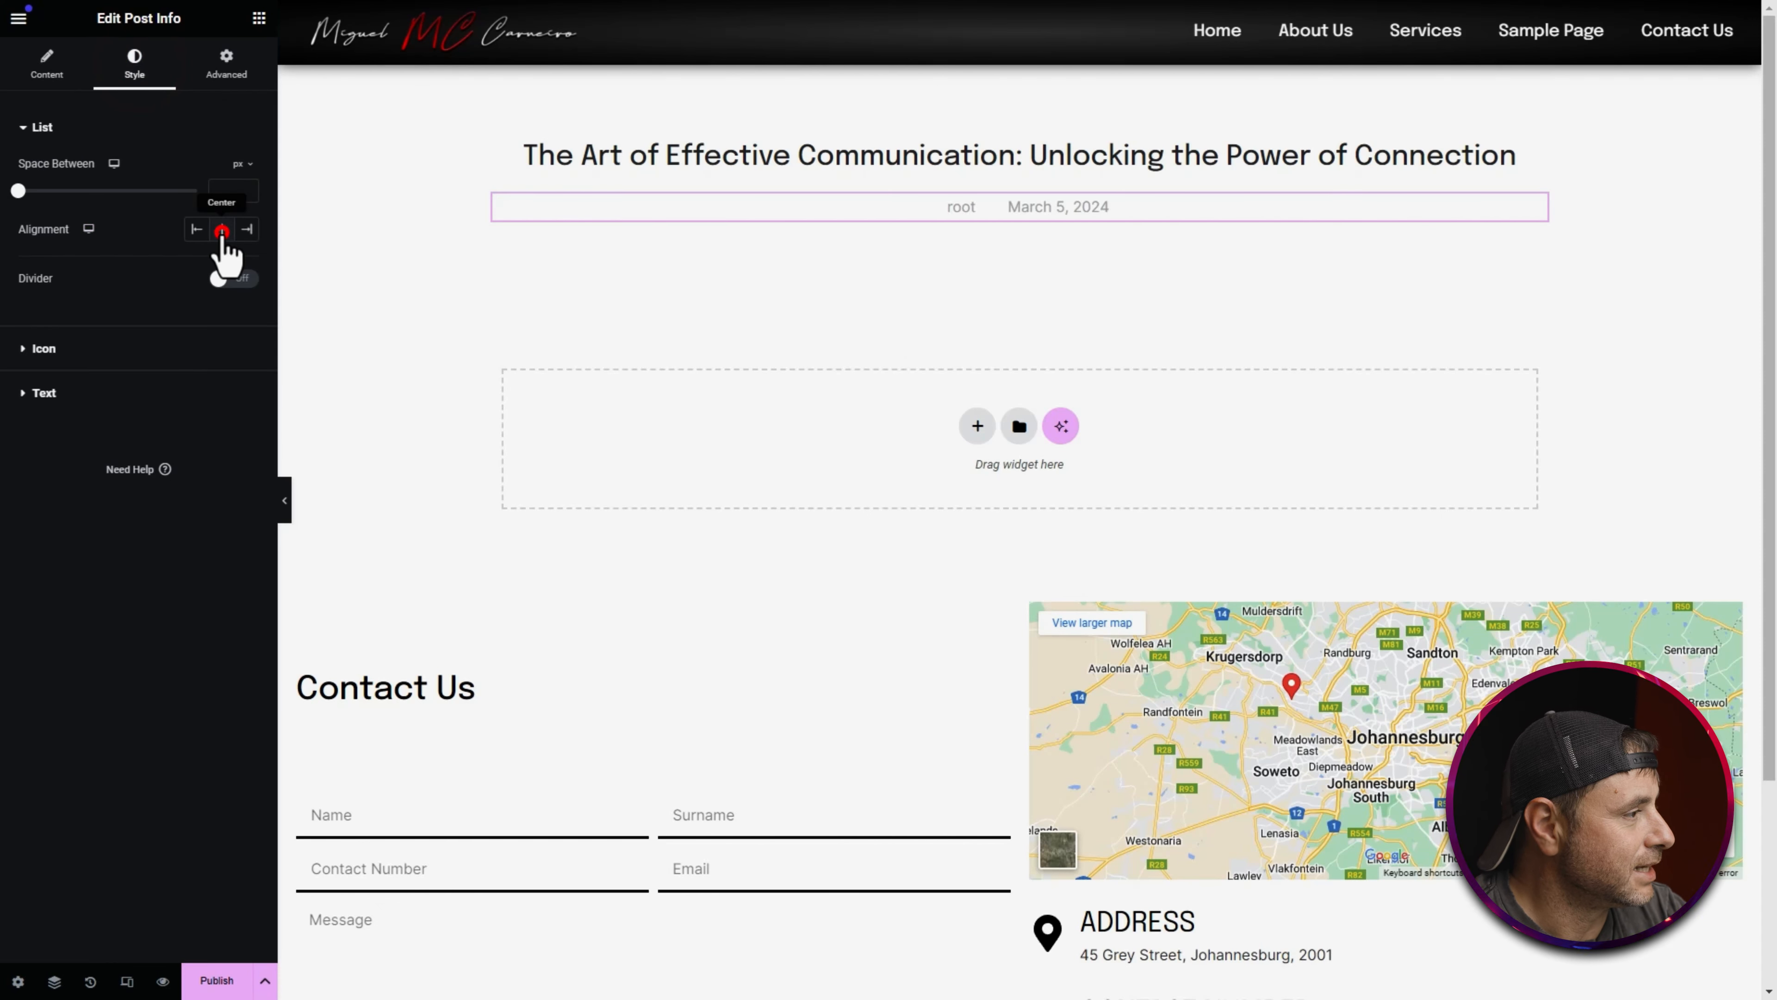
Step: Set the Post Info icon colour to black and the icon size to 20 px
{"action": "left_click", "coordinate": [140, 349]}
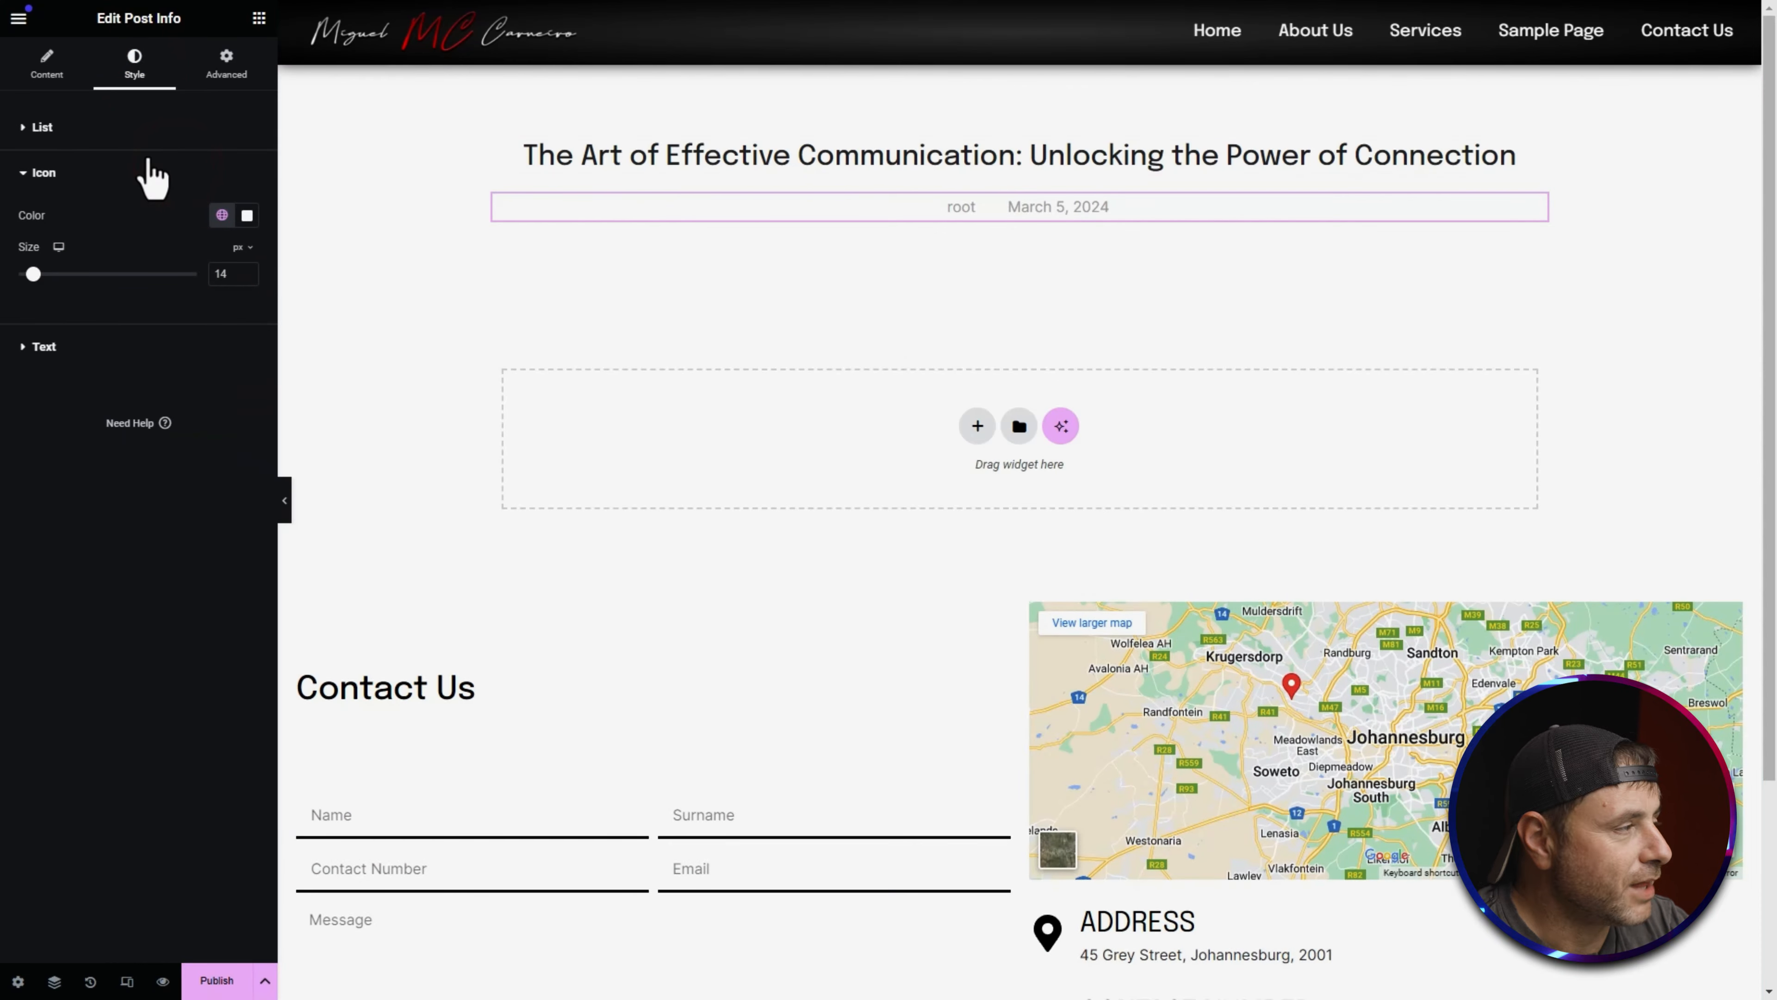
{"action": "left_click", "coordinate": [243, 216]}
{"action": "left_click_drag", "start_coordinate": [208, 365], "coordinate": [88, 420]}
{"action": "left_click", "coordinate": [77, 394]}
{"action": "left_click_drag", "start_coordinate": [33, 274], "coordinate": [44, 275]}
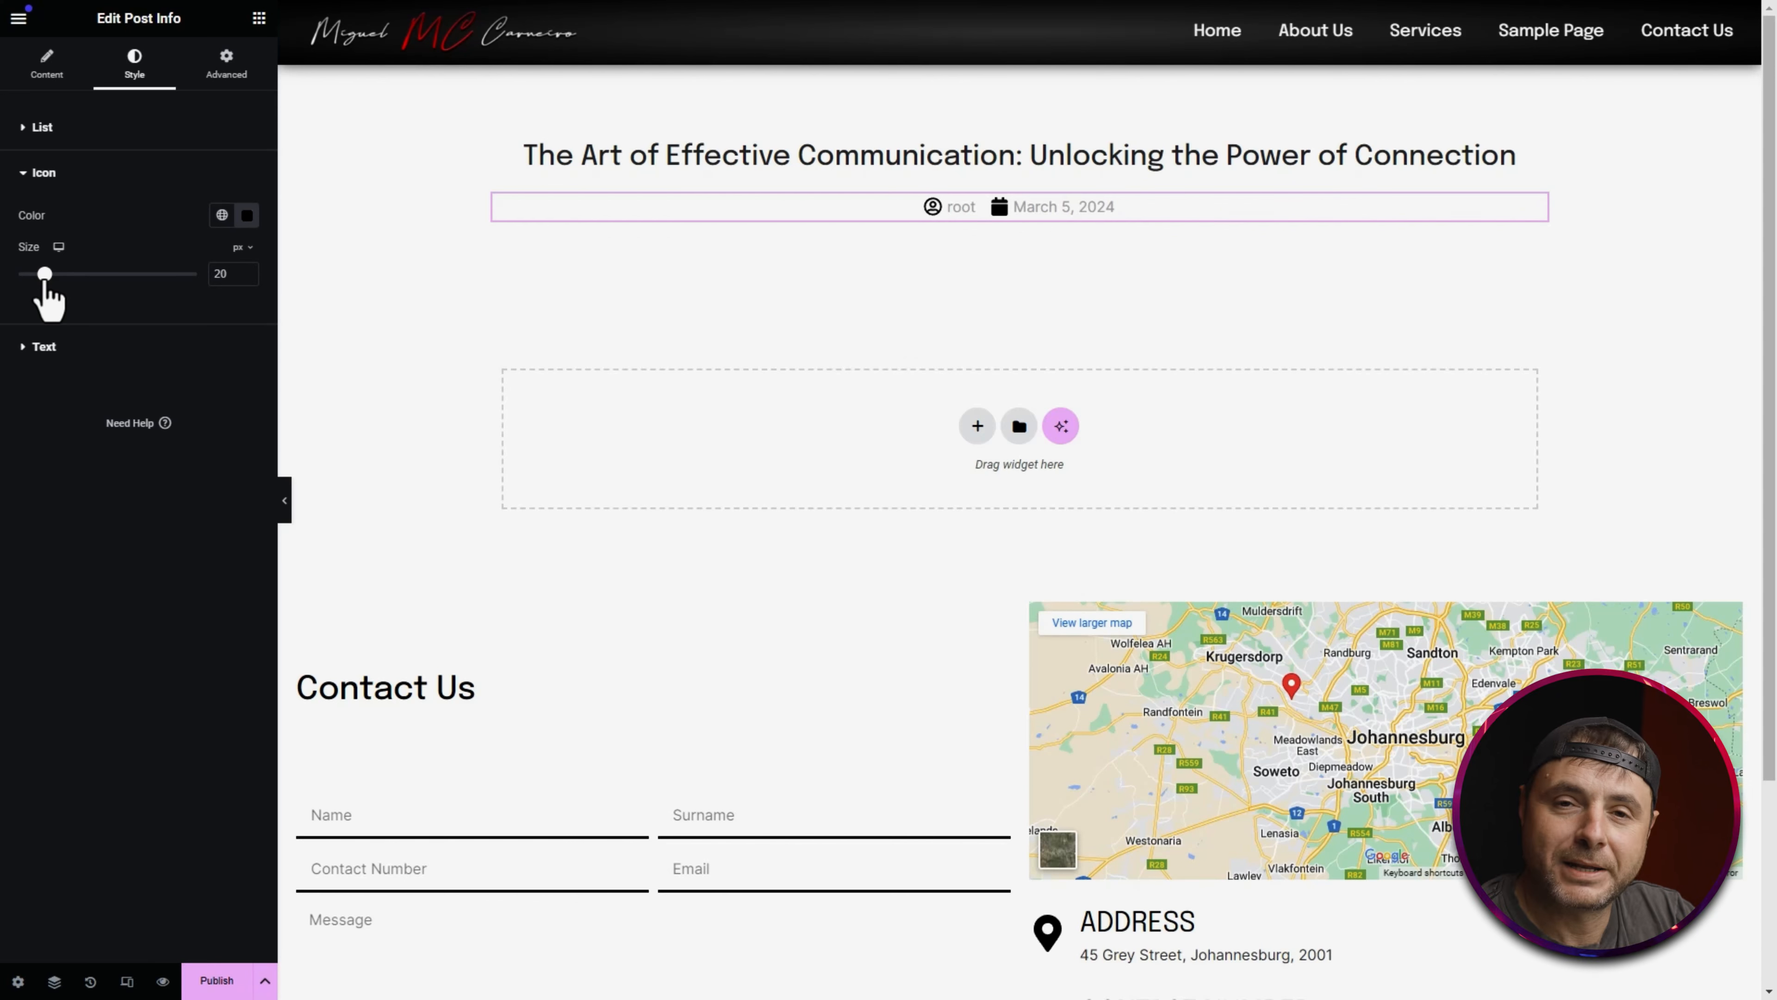
Step: Set the Post Info text colour to black
{"action": "left_click", "coordinate": [70, 346]}
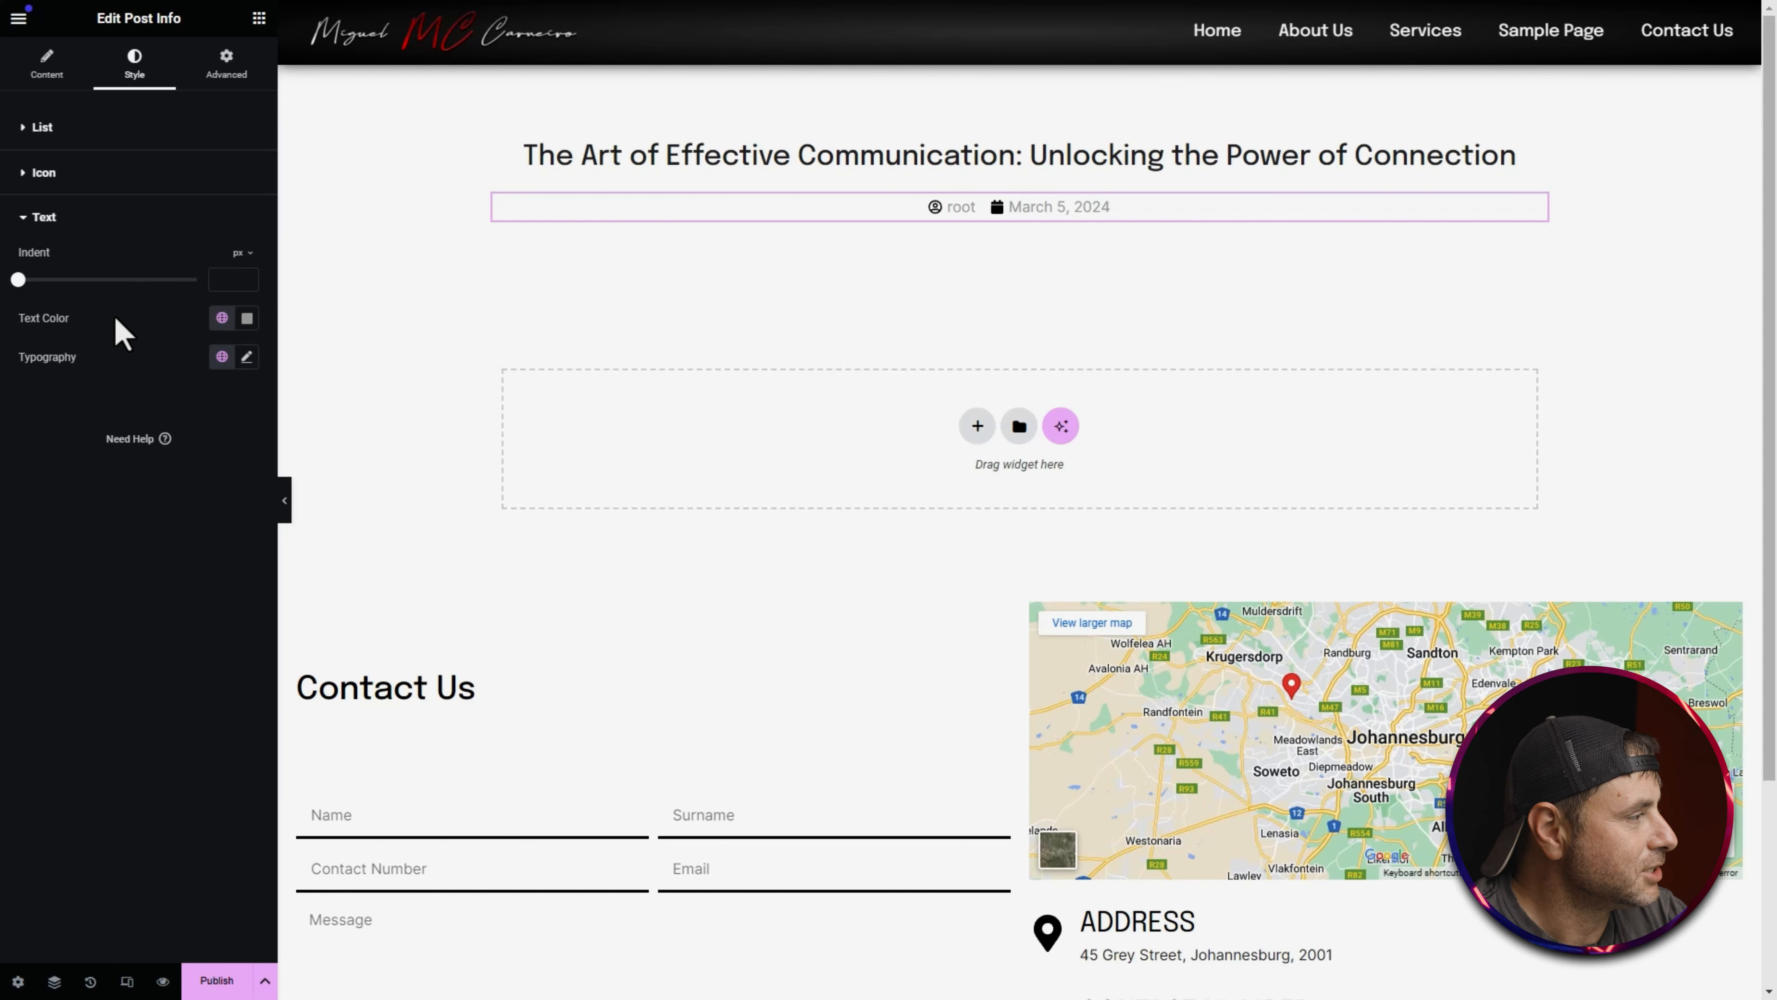
{"action": "left_click", "coordinate": [247, 318]}
{"action": "left_click_drag", "start_coordinate": [241, 421], "coordinate": [137, 502]}
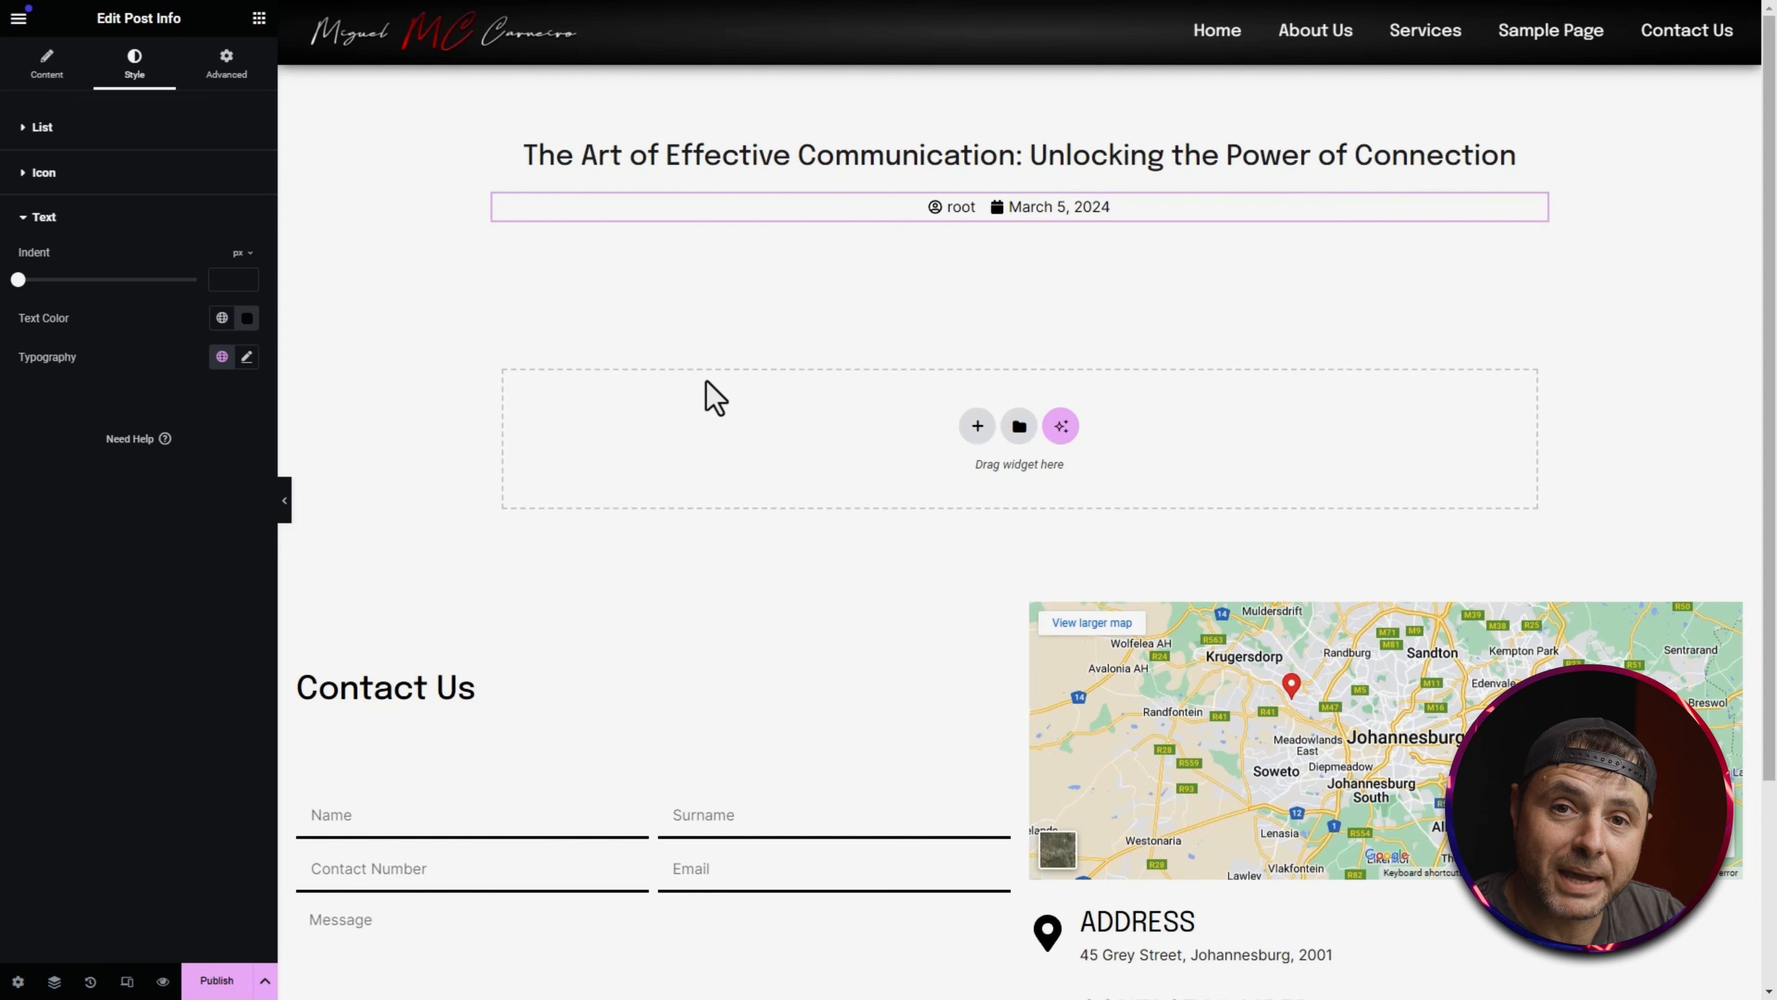
Step: Add a Featured Image widget below the spacer under the post info
{"action": "left_click", "coordinate": [258, 17]}
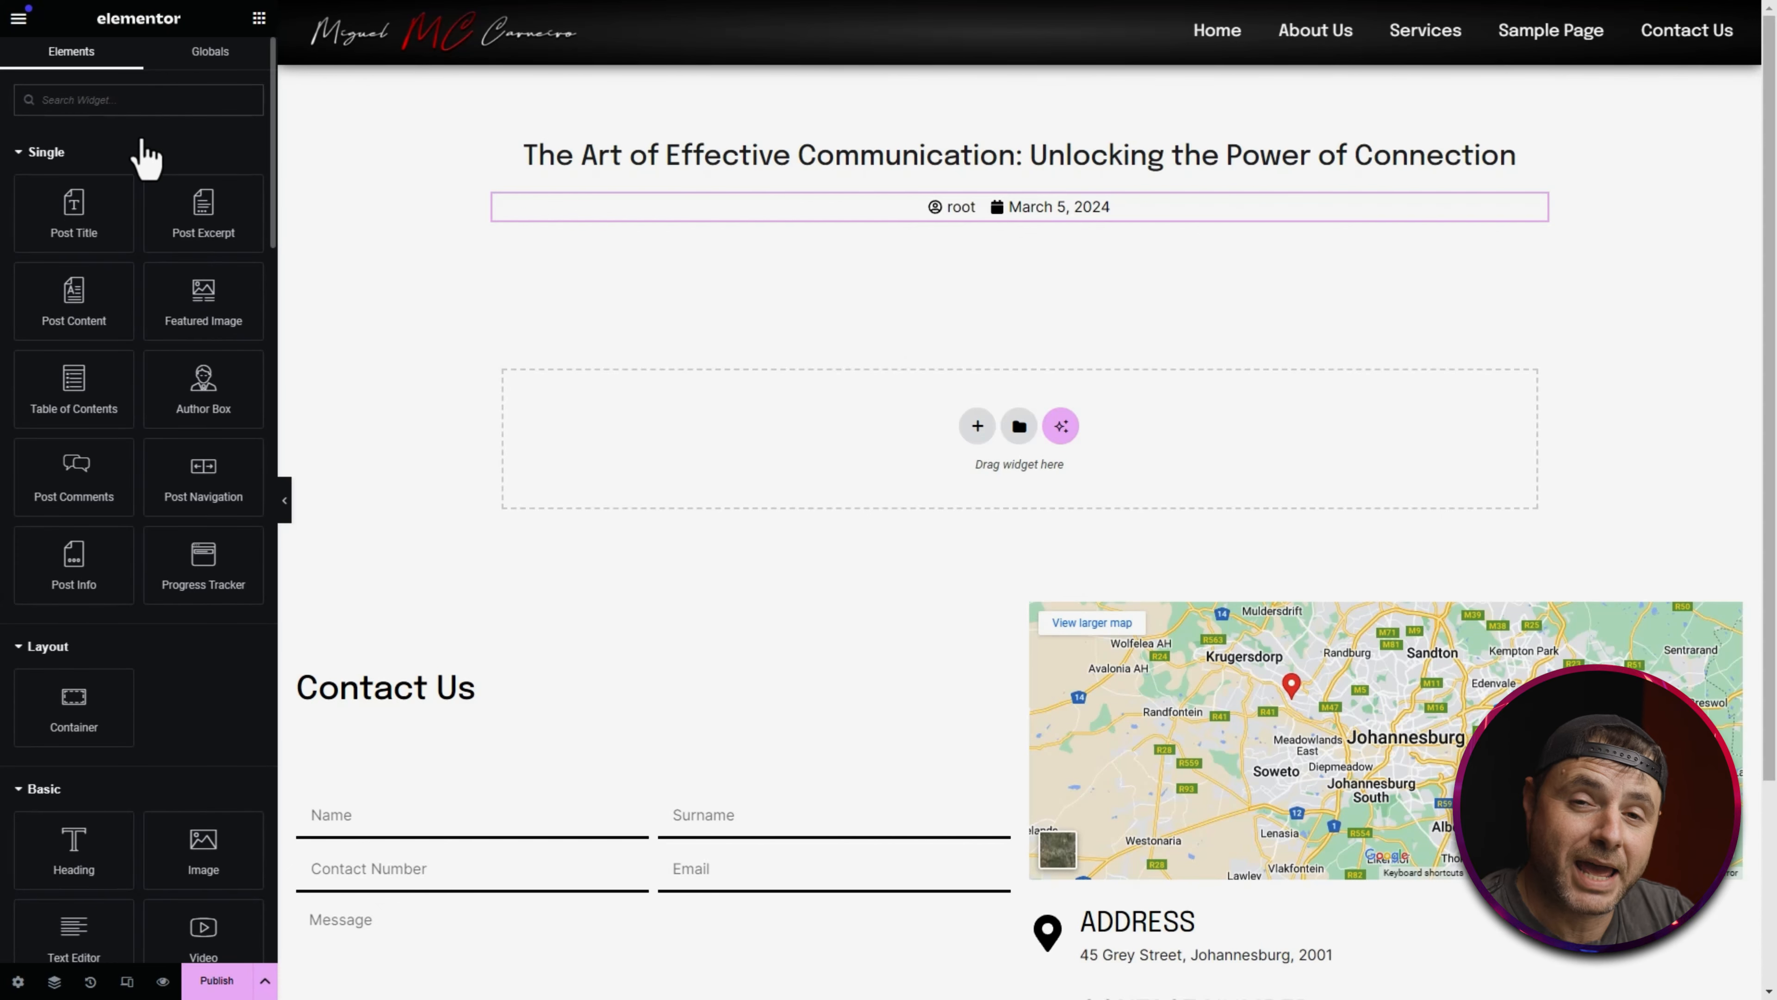
{"action": "left_click_drag", "start_coordinate": [189, 315], "coordinate": [979, 317]}
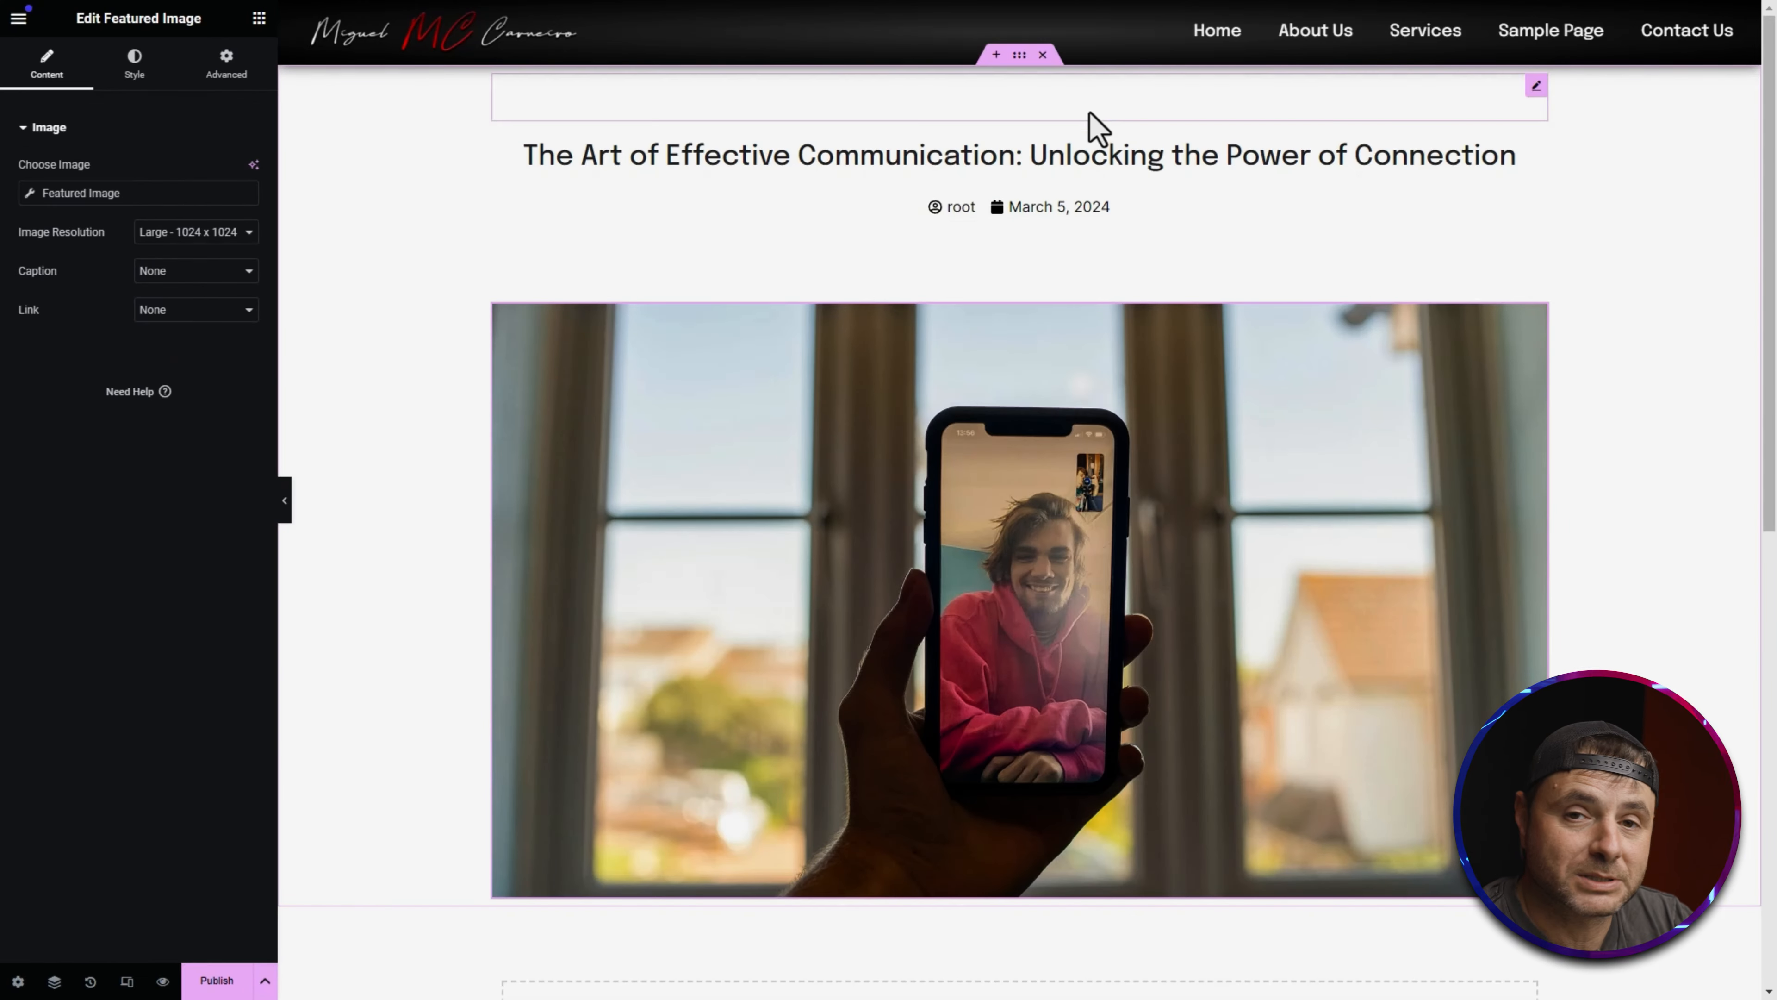
Step: Try a border radius of 10 px on all corners of the featured image
{"action": "left_click", "coordinate": [357, 464]}
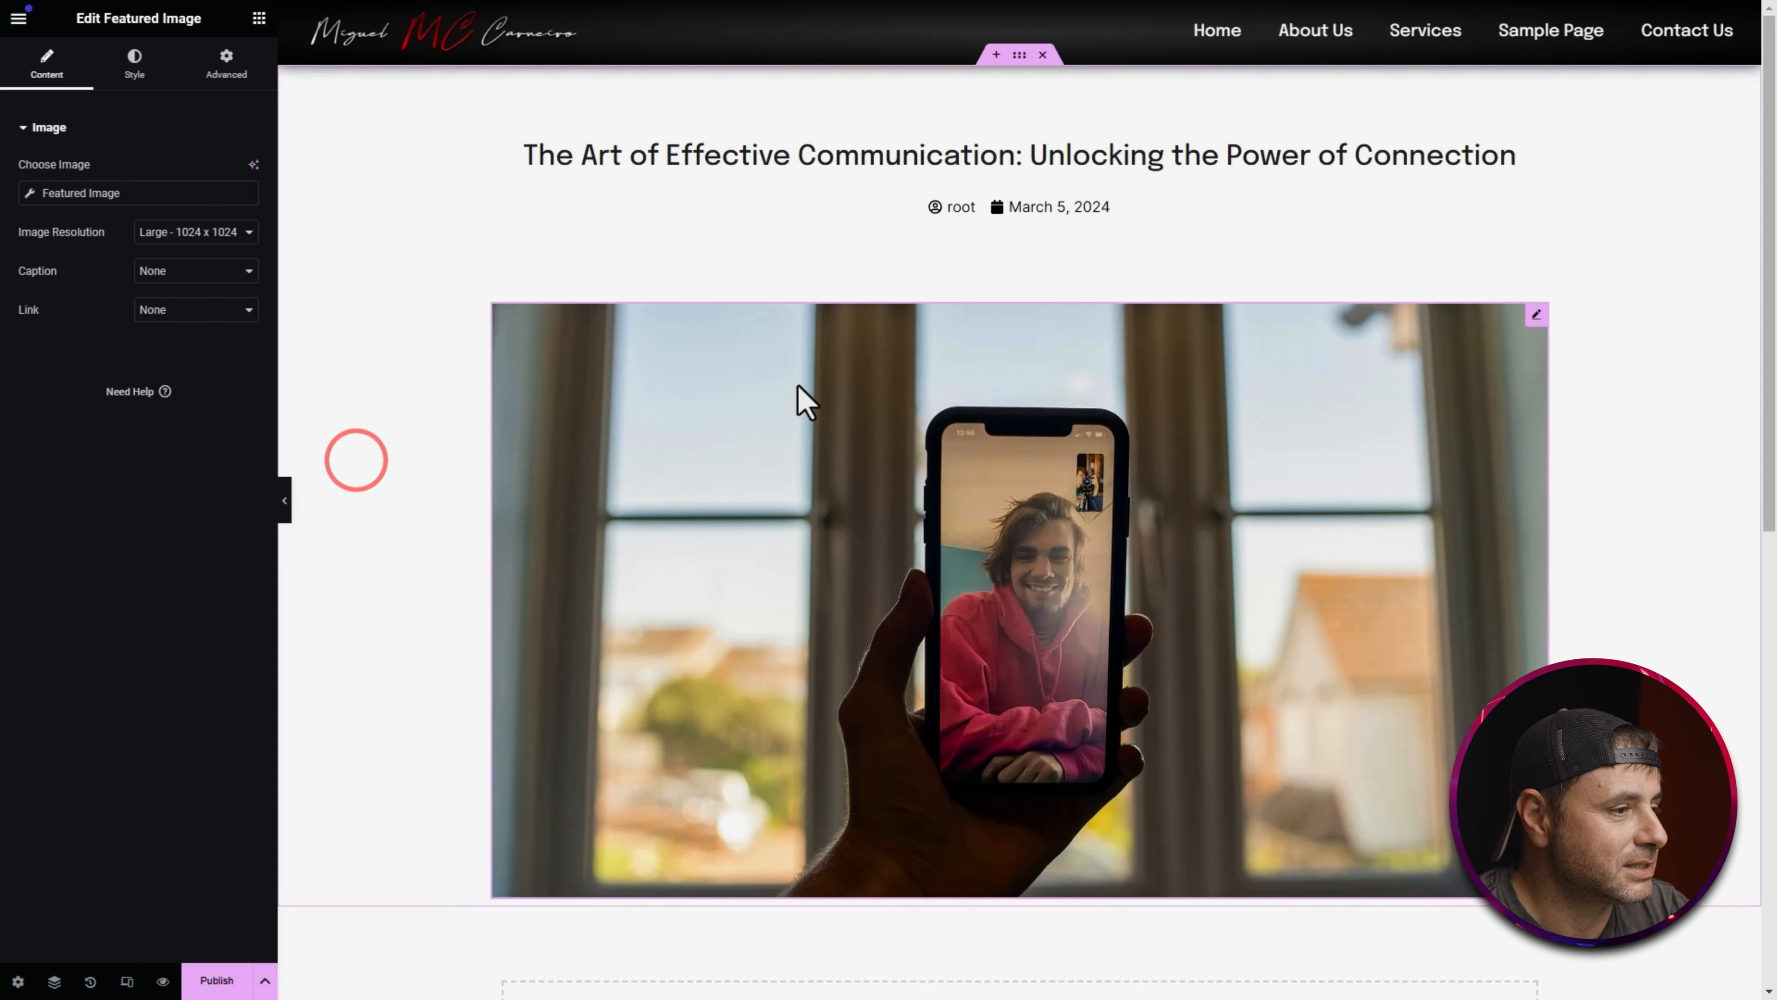
{"action": "left_click", "coordinate": [133, 67]}
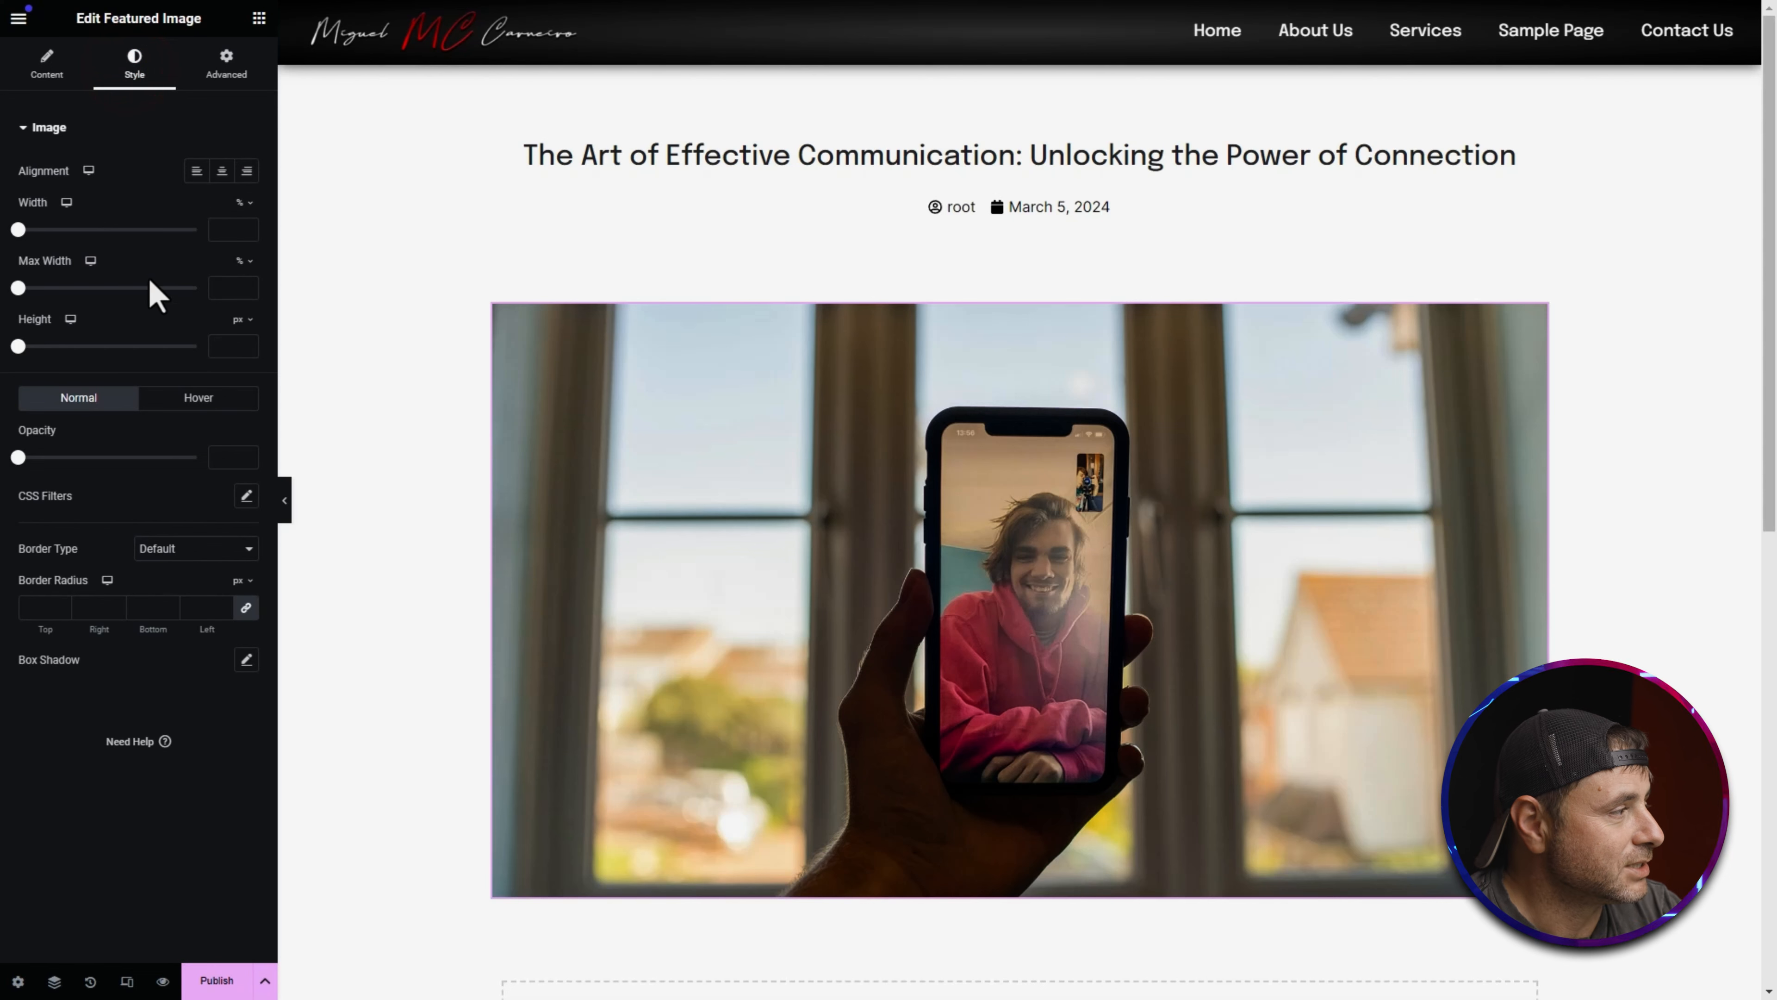
{"action": "left_click", "coordinate": [45, 609]}
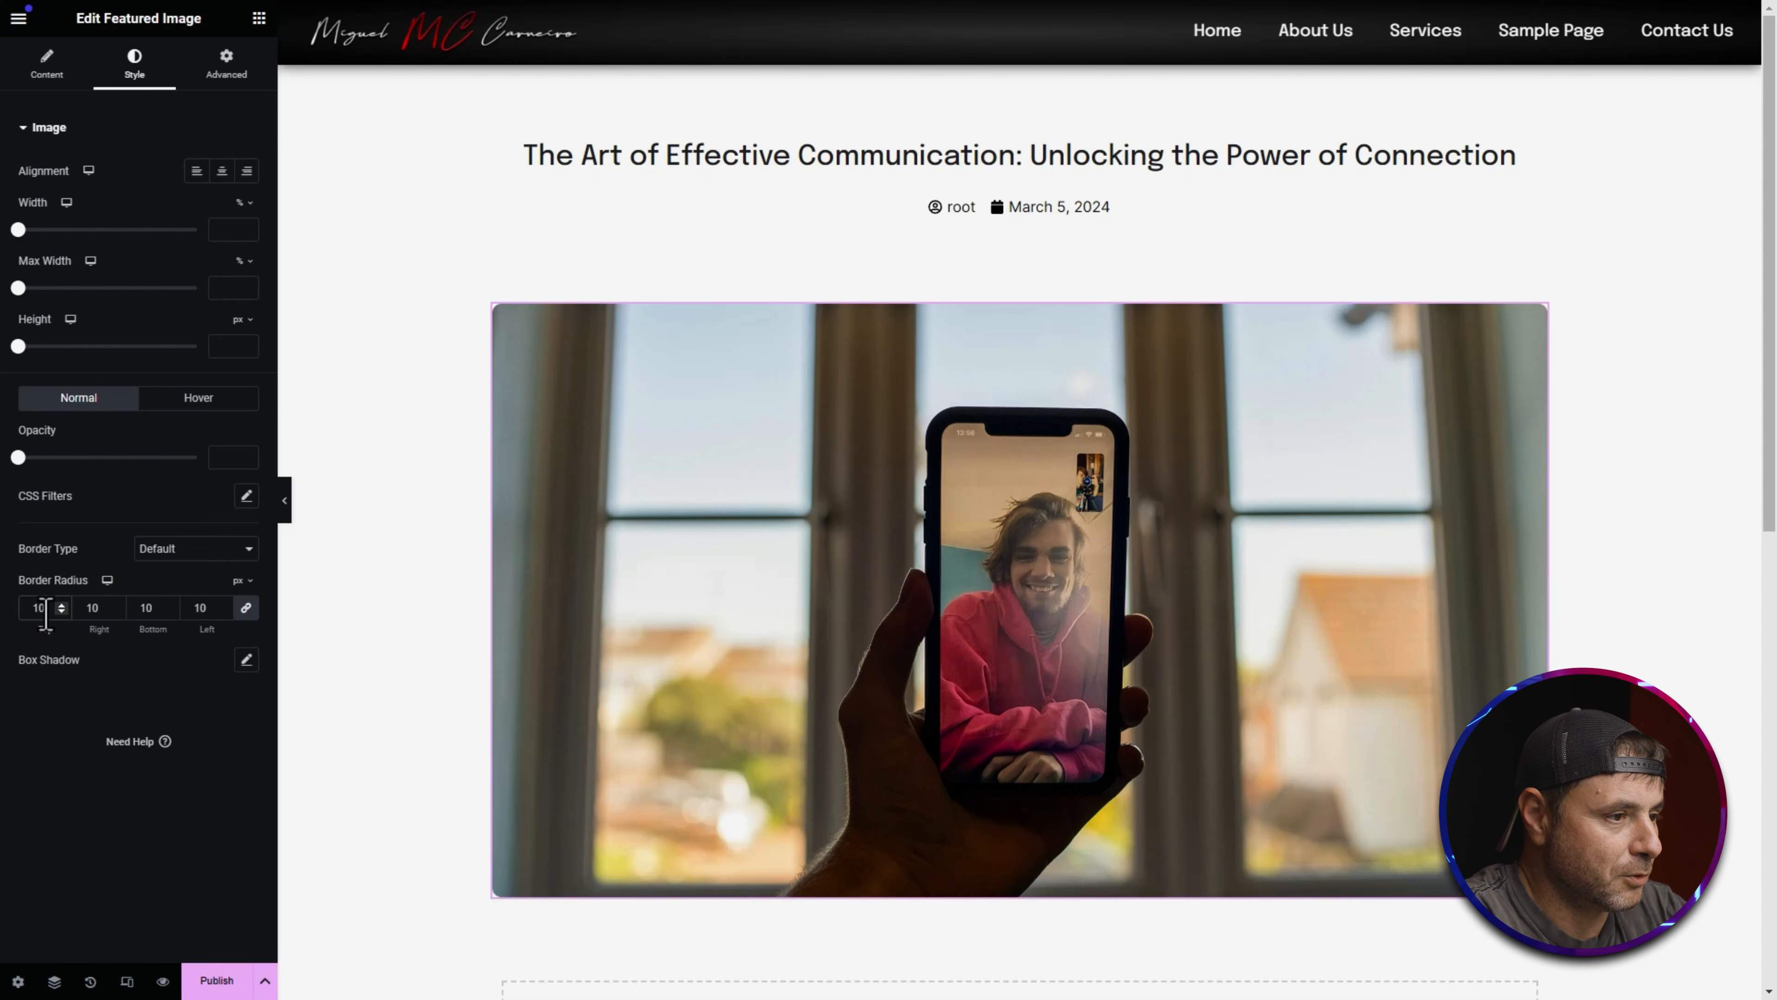
{"action": "left_click", "coordinate": [790, 220]}
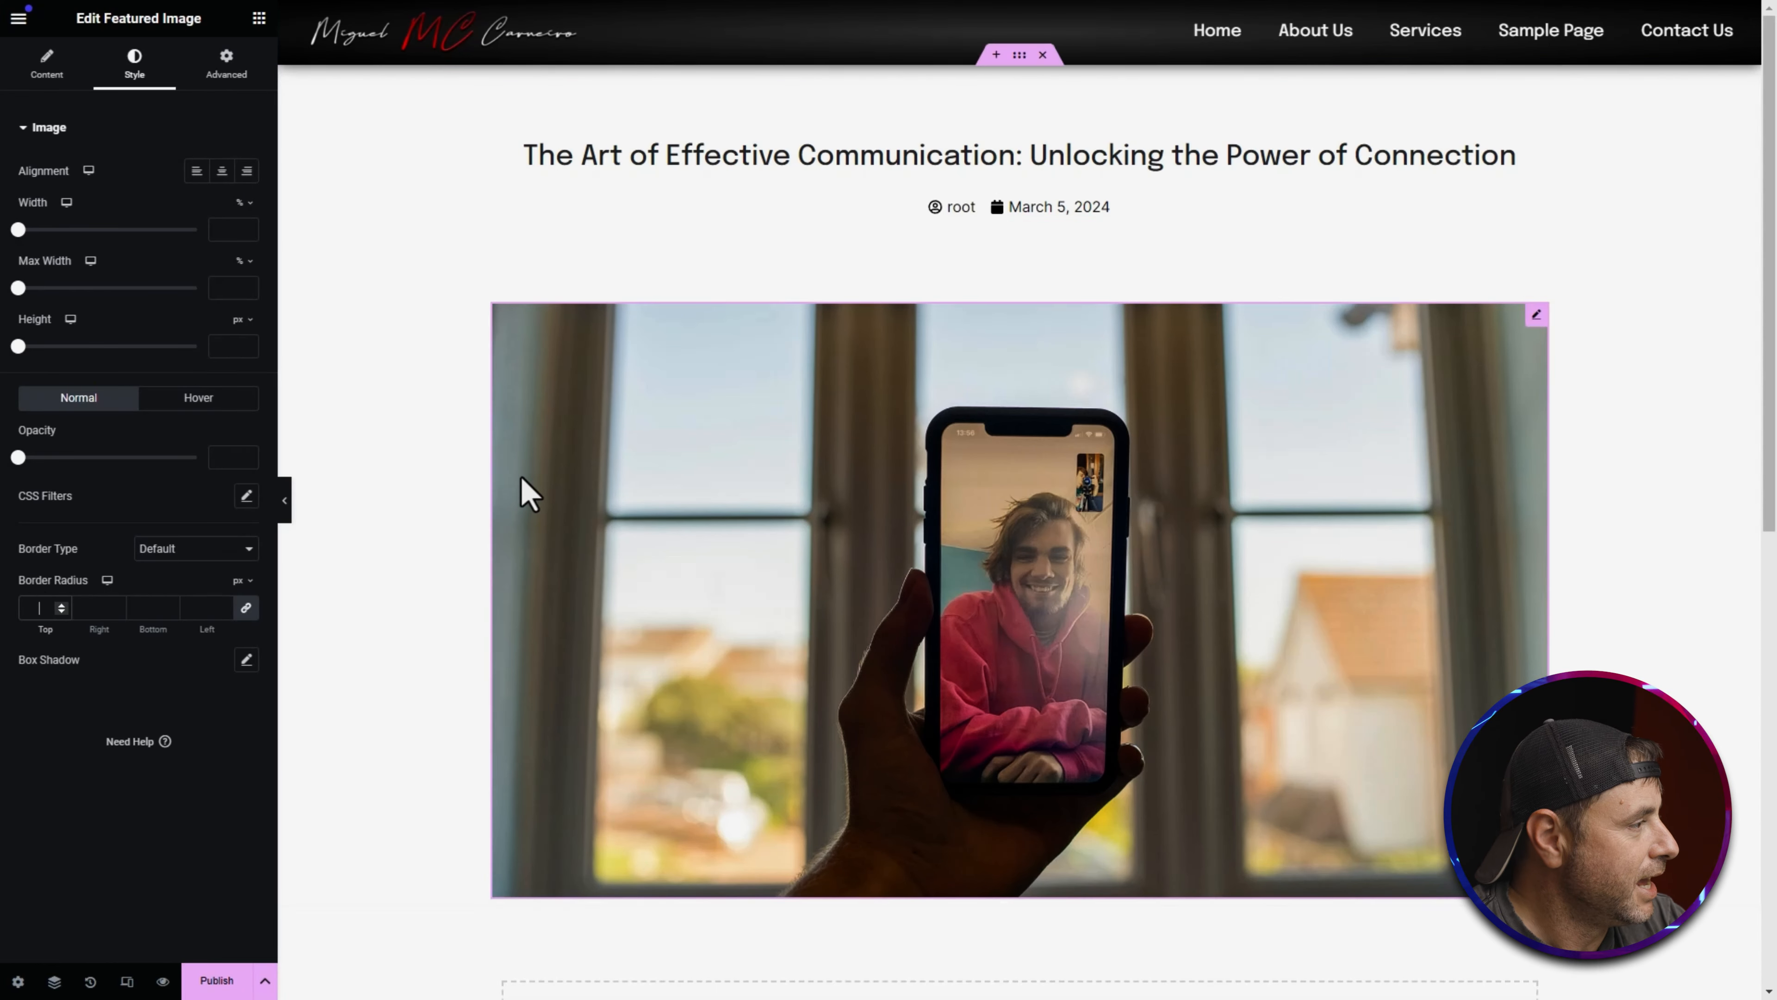
Step: Add a Spacer widget directly below the featured image
{"action": "scroll", "coordinate": [419, 316], "scroll_direction": "down", "scroll_amount": 3}
{"action": "left_click", "coordinate": [259, 18]}
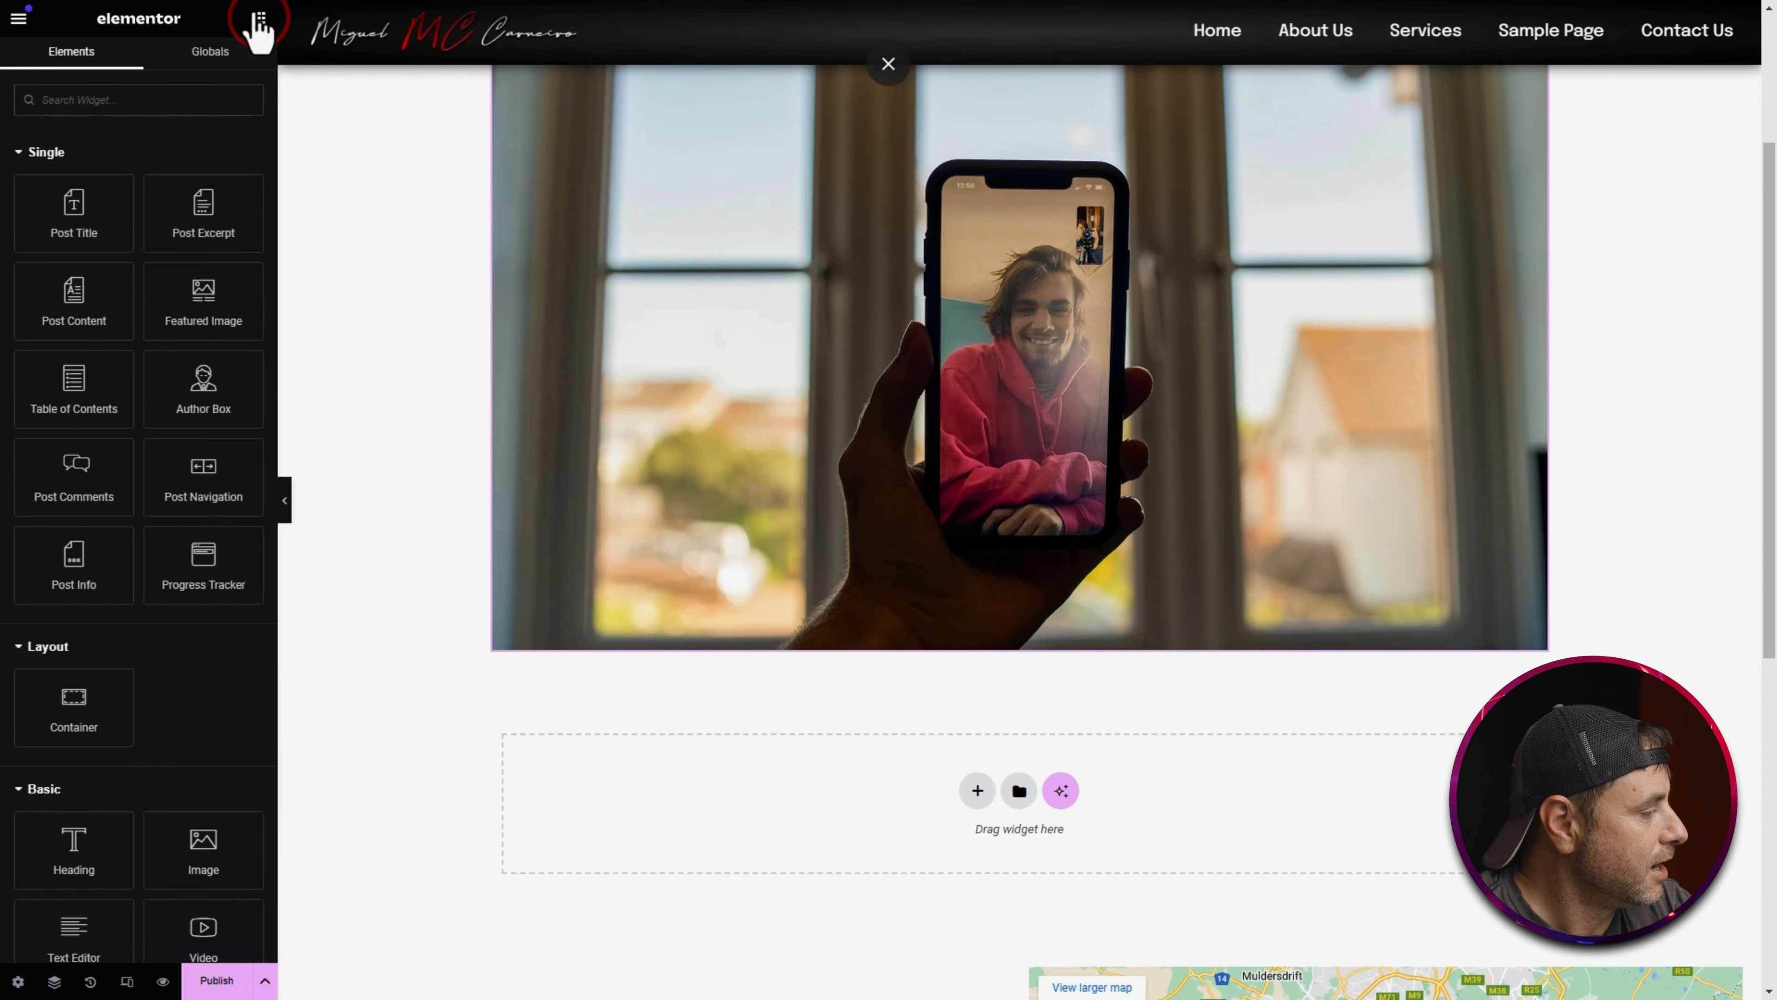
{"action": "scroll", "coordinate": [174, 476], "scroll_direction": "down", "scroll_amount": 3}
{"action": "left_click_drag", "start_coordinate": [75, 859], "coordinate": [805, 674]}
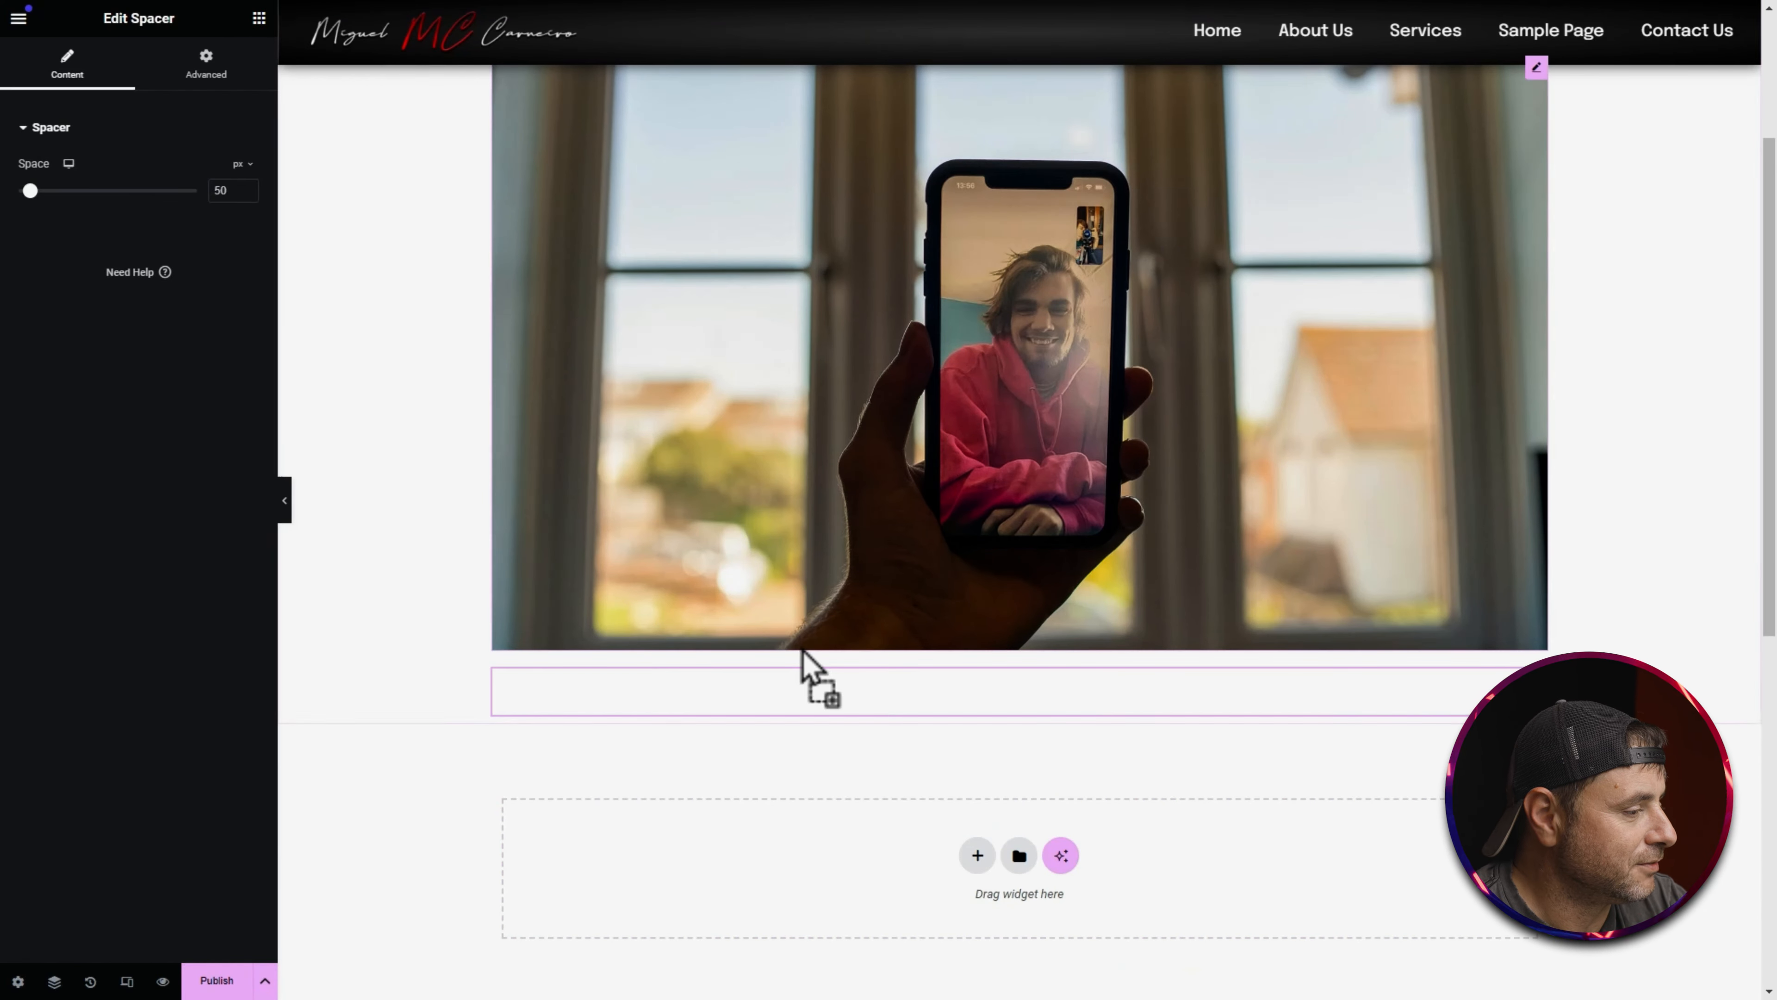
Step: Add a Post Content widget below the spacer under the featured image and look over the resulting layout
{"action": "left_click", "coordinate": [259, 19]}
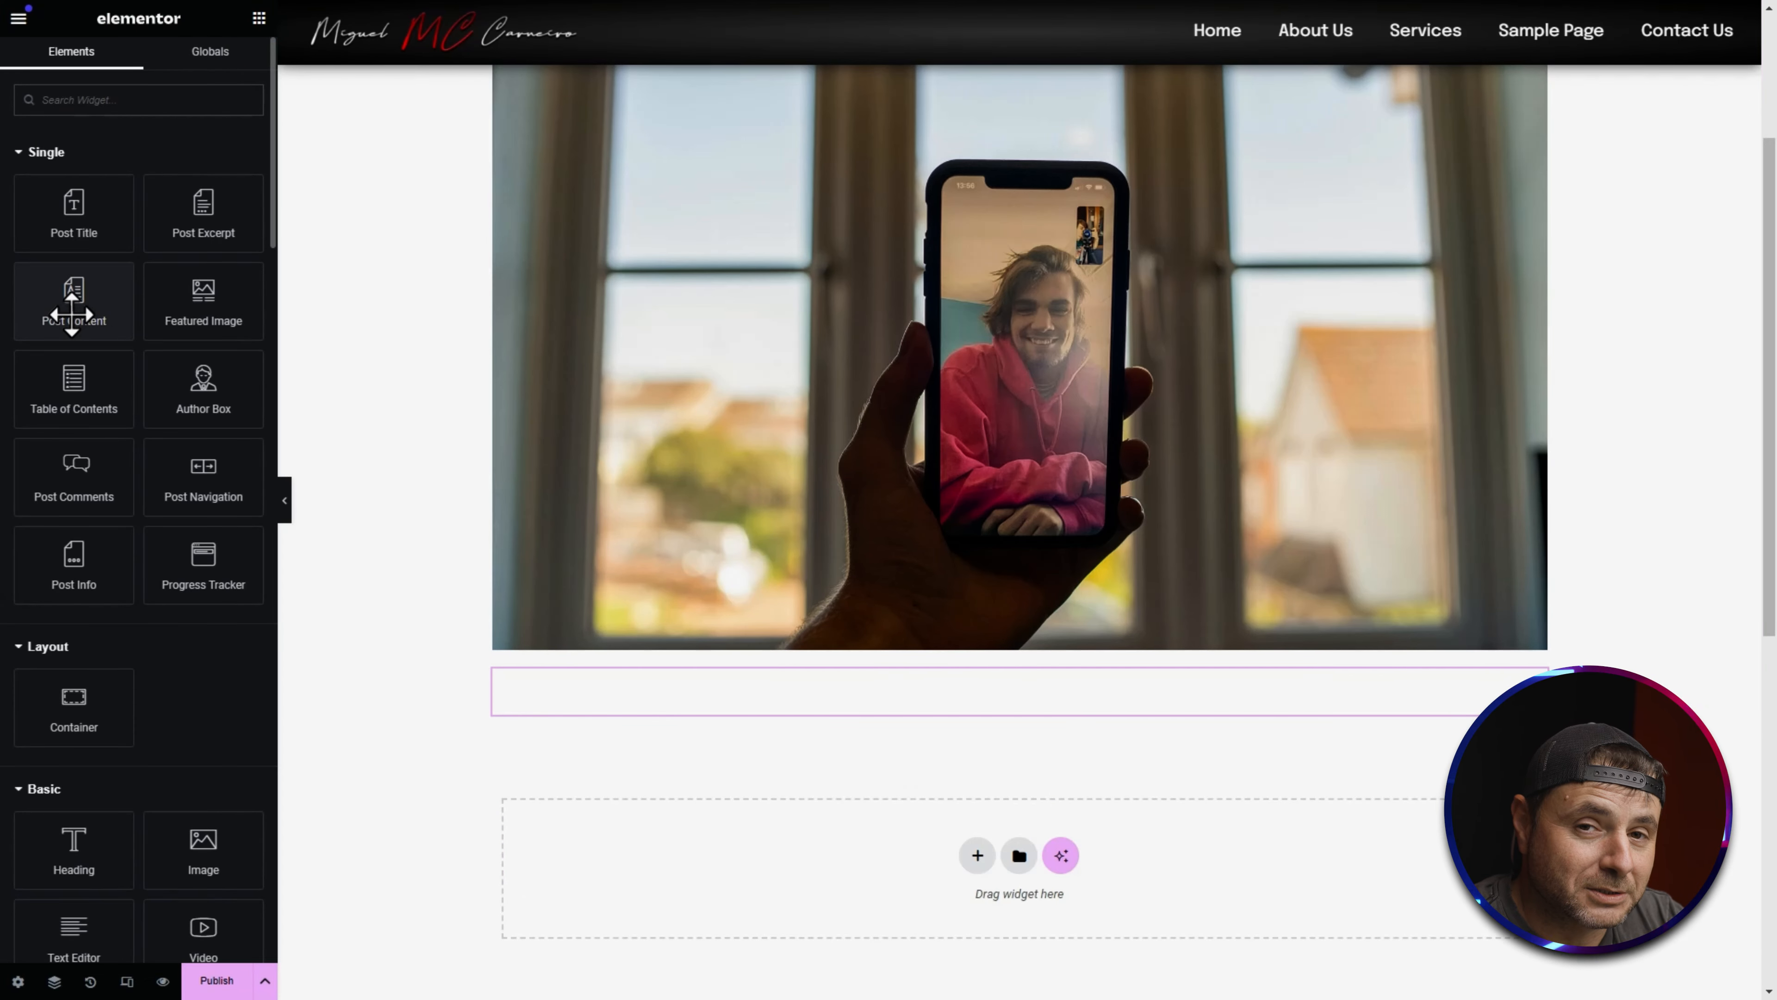
{"action": "left_click_drag", "start_coordinate": [68, 290], "coordinate": [656, 714]}
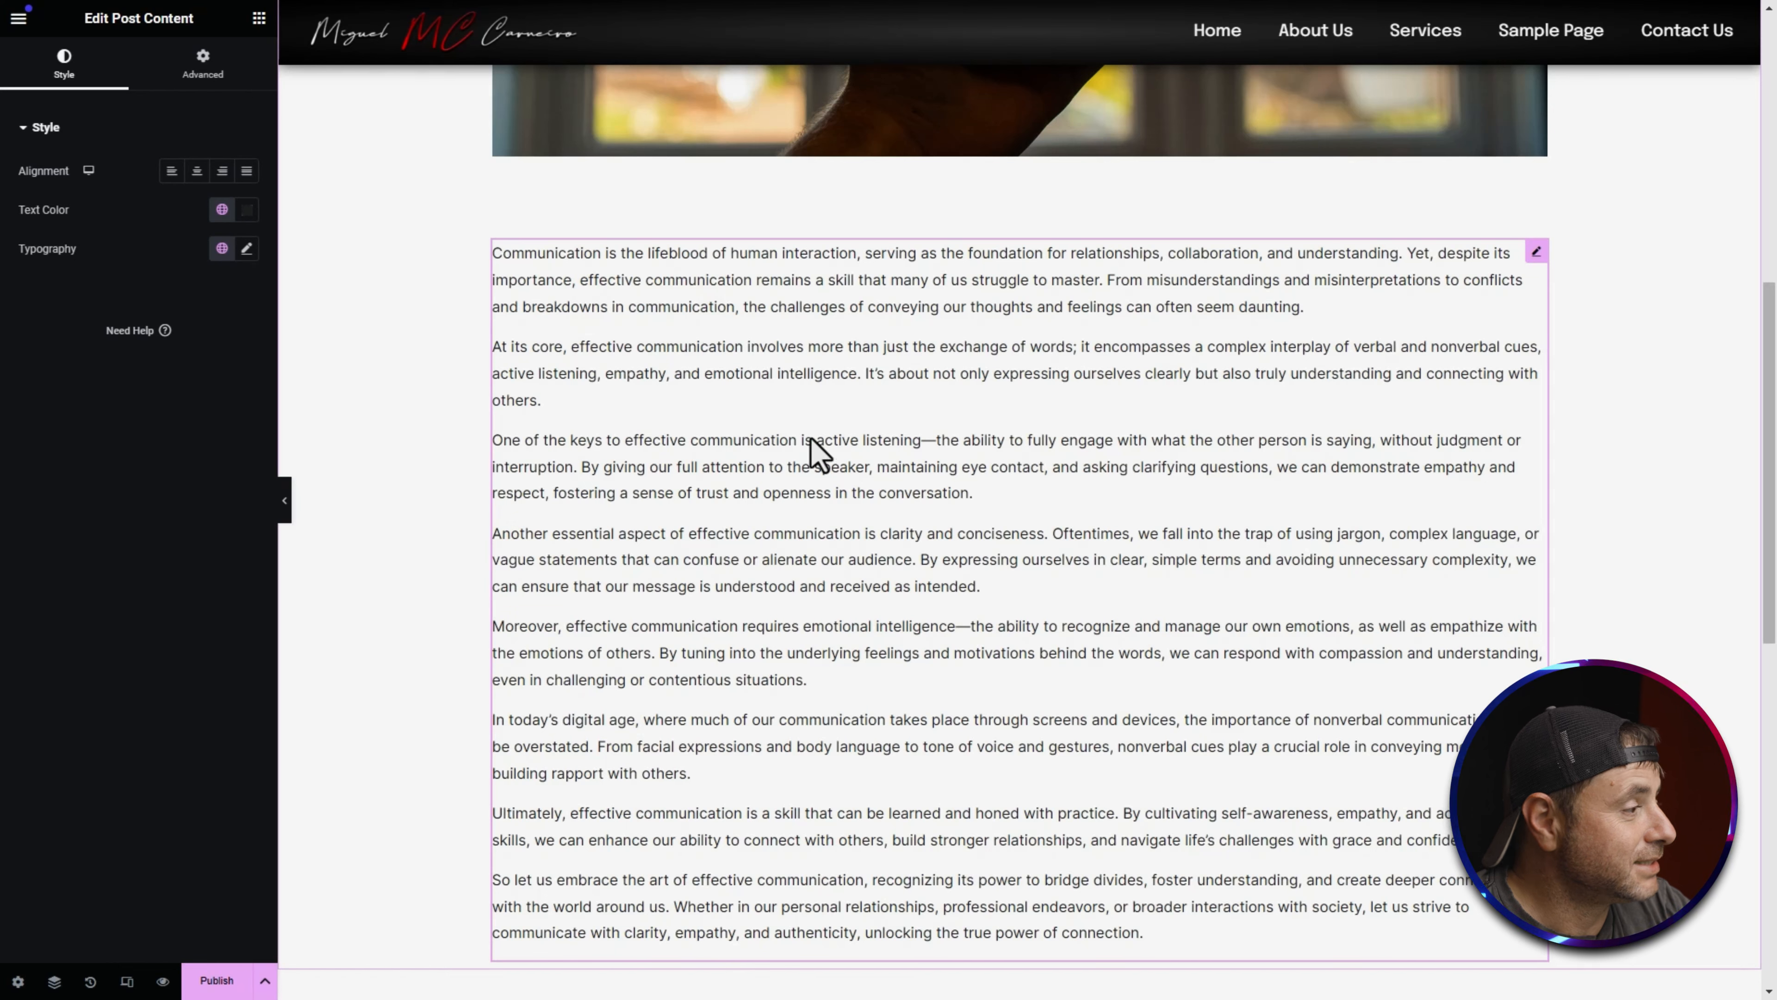
{"action": "scroll", "coordinate": [868, 553], "scroll_direction": "up", "scroll_amount": 5}
{"action": "scroll", "coordinate": [868, 568], "scroll_direction": "up", "scroll_amount": 3}
{"action": "scroll", "coordinate": [1143, 389], "scroll_direction": "down", "scroll_amount": 9}
{"action": "scroll", "coordinate": [1122, 510], "scroll_direction": "down", "scroll_amount": 5}
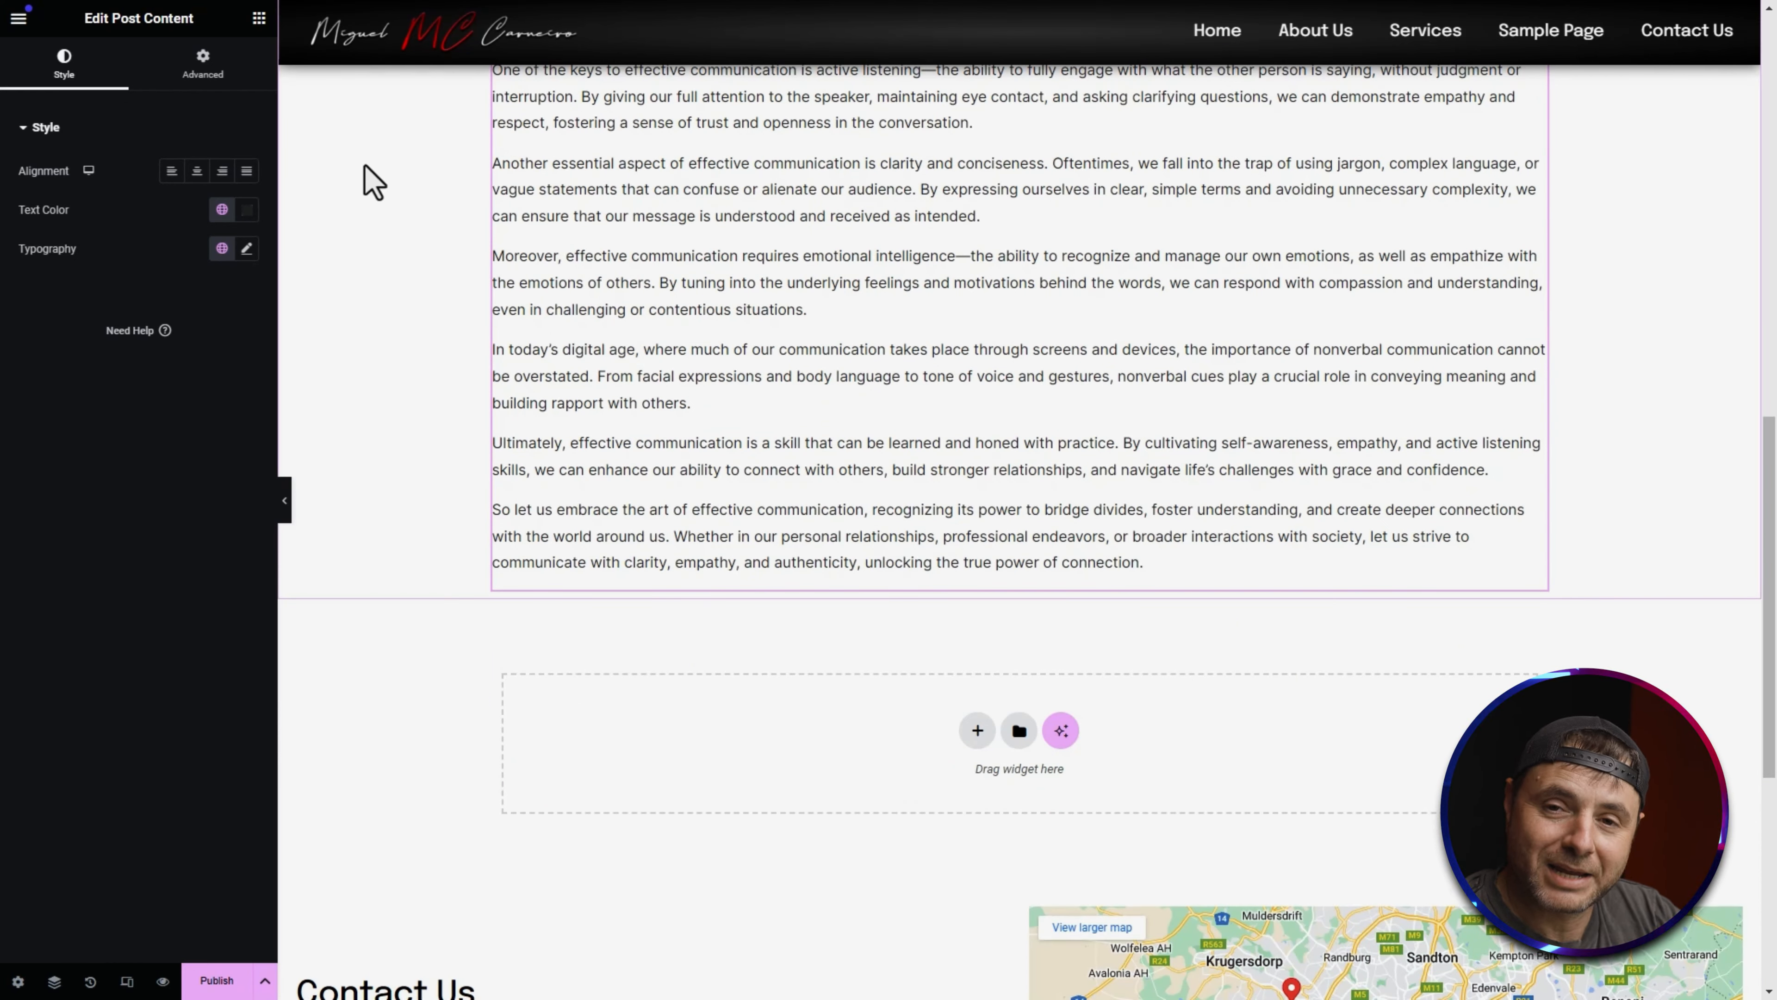
Step: Add a Spacer widget below the post content and a Post Navigation widget beneath that spacer
{"action": "left_click", "coordinate": [258, 18]}
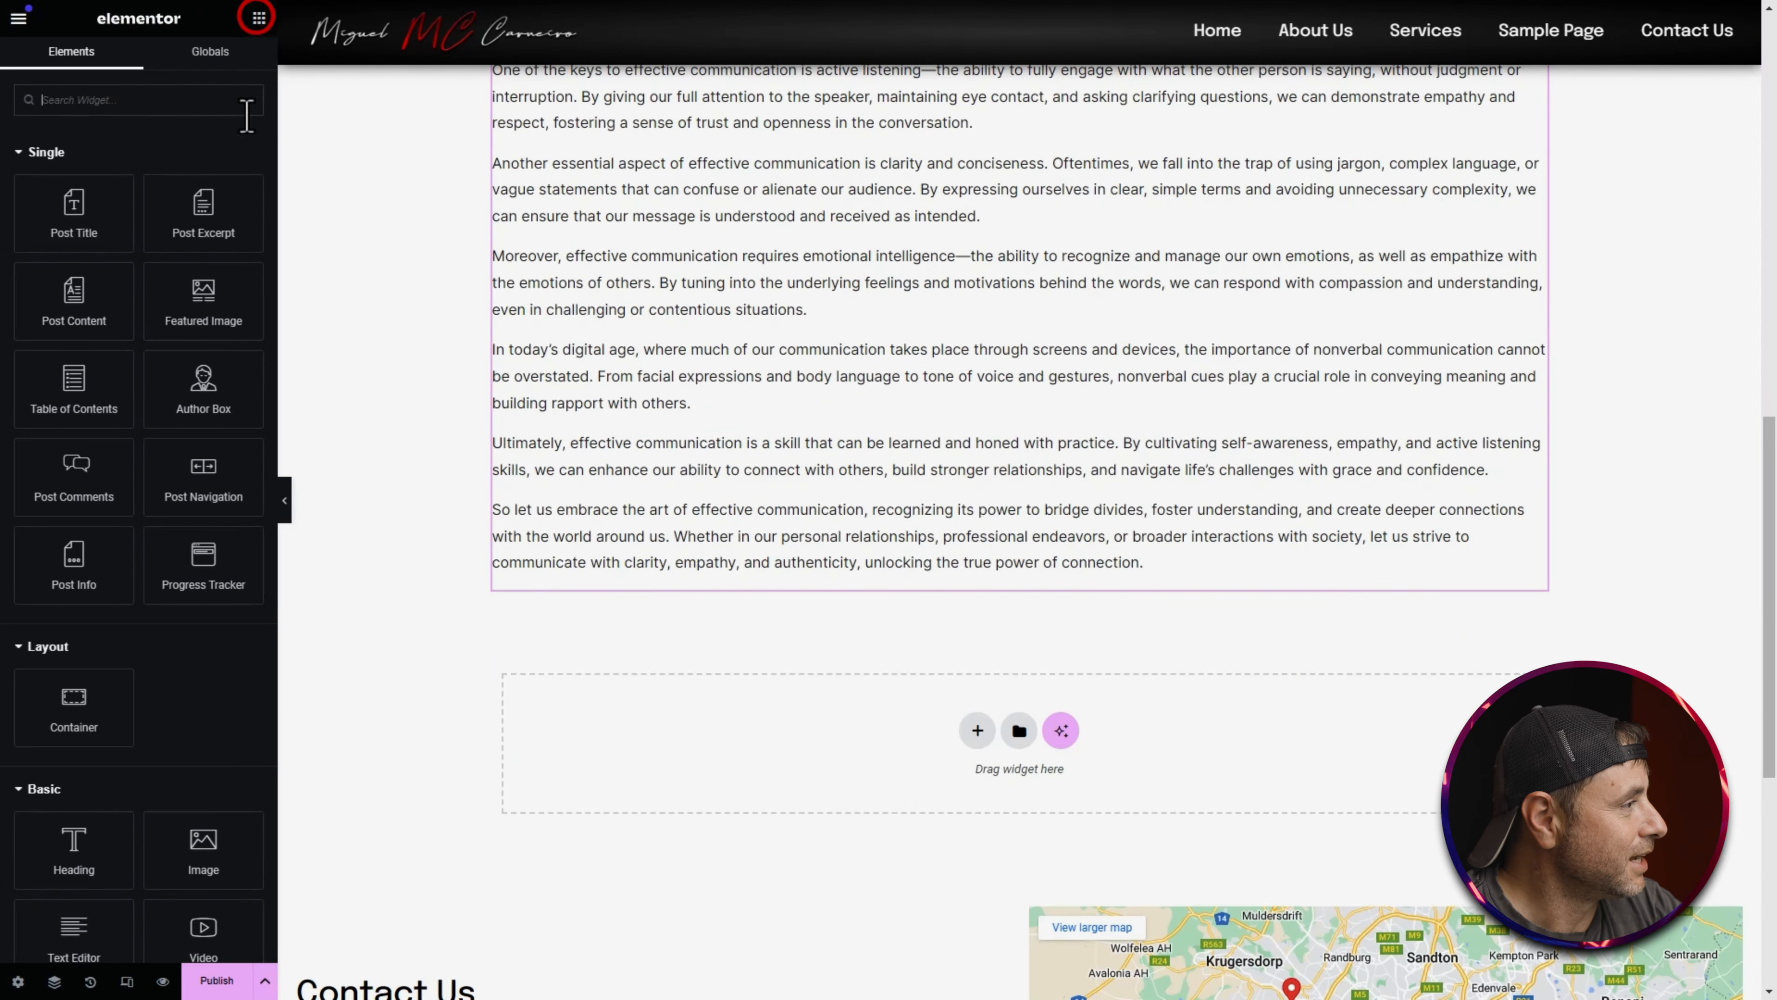
{"action": "scroll", "coordinate": [149, 695], "scroll_direction": "down", "scroll_amount": 5}
{"action": "left_click_drag", "start_coordinate": [71, 739], "coordinate": [832, 620]}
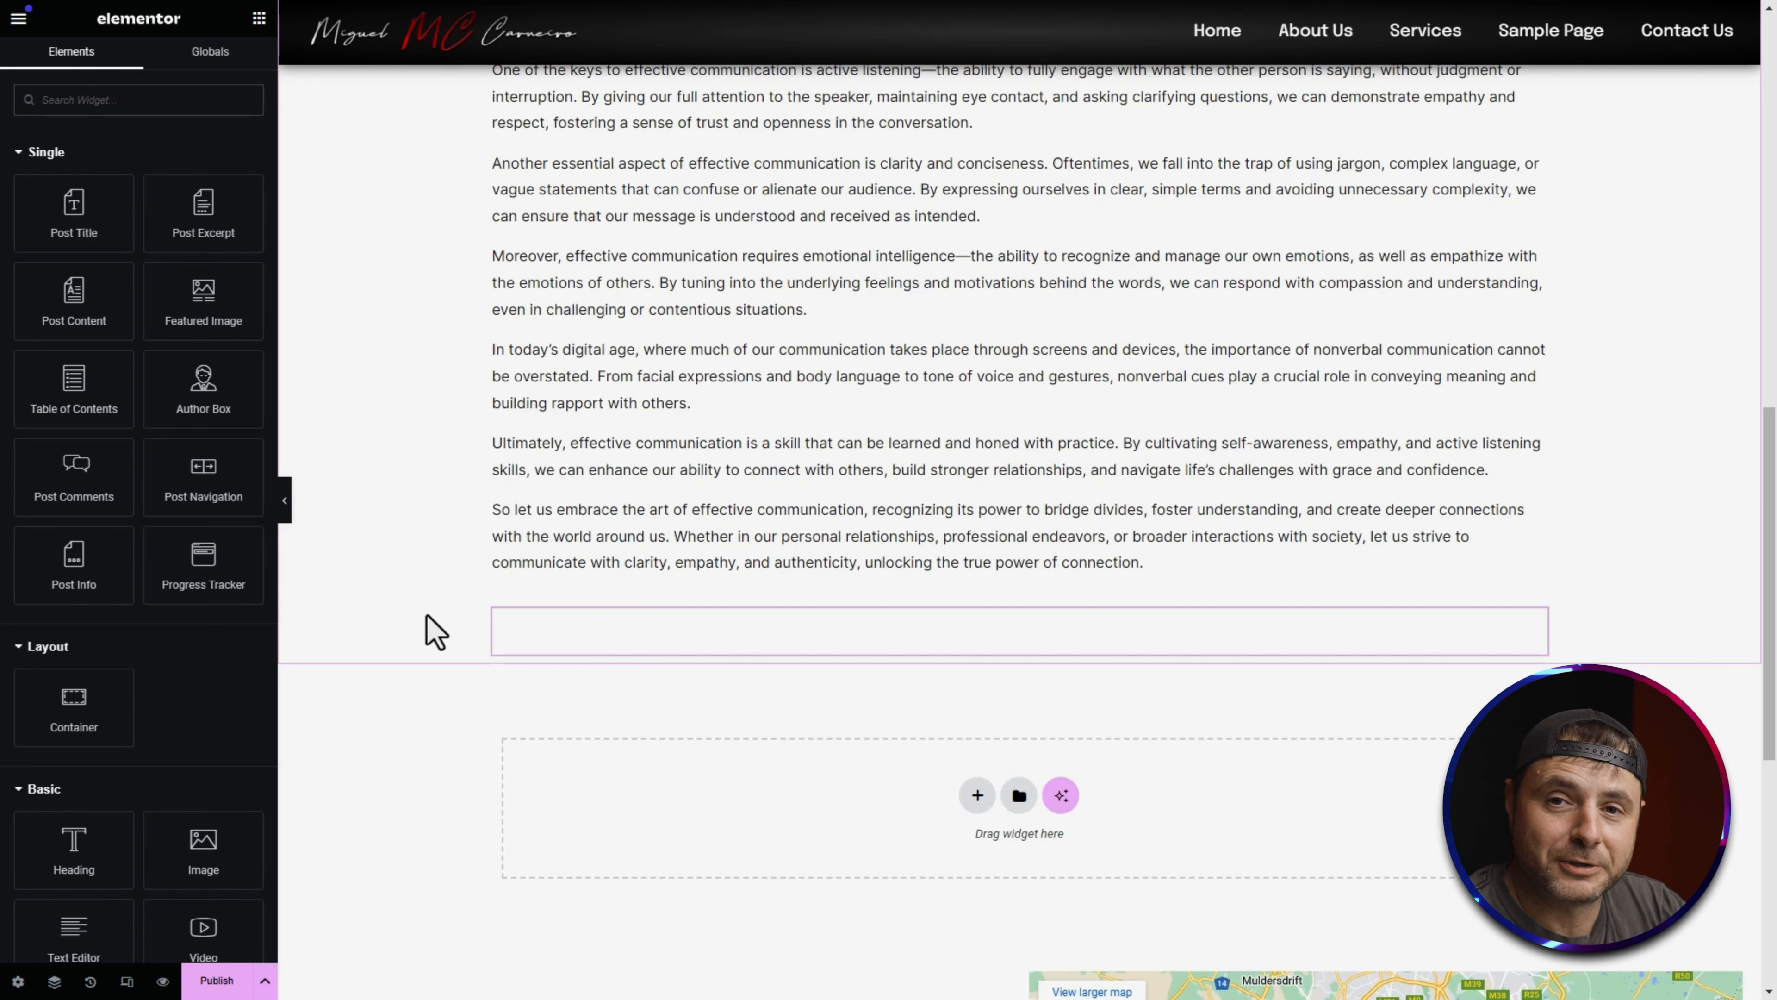
{"action": "left_click_drag", "start_coordinate": [179, 467], "coordinate": [656, 661]}
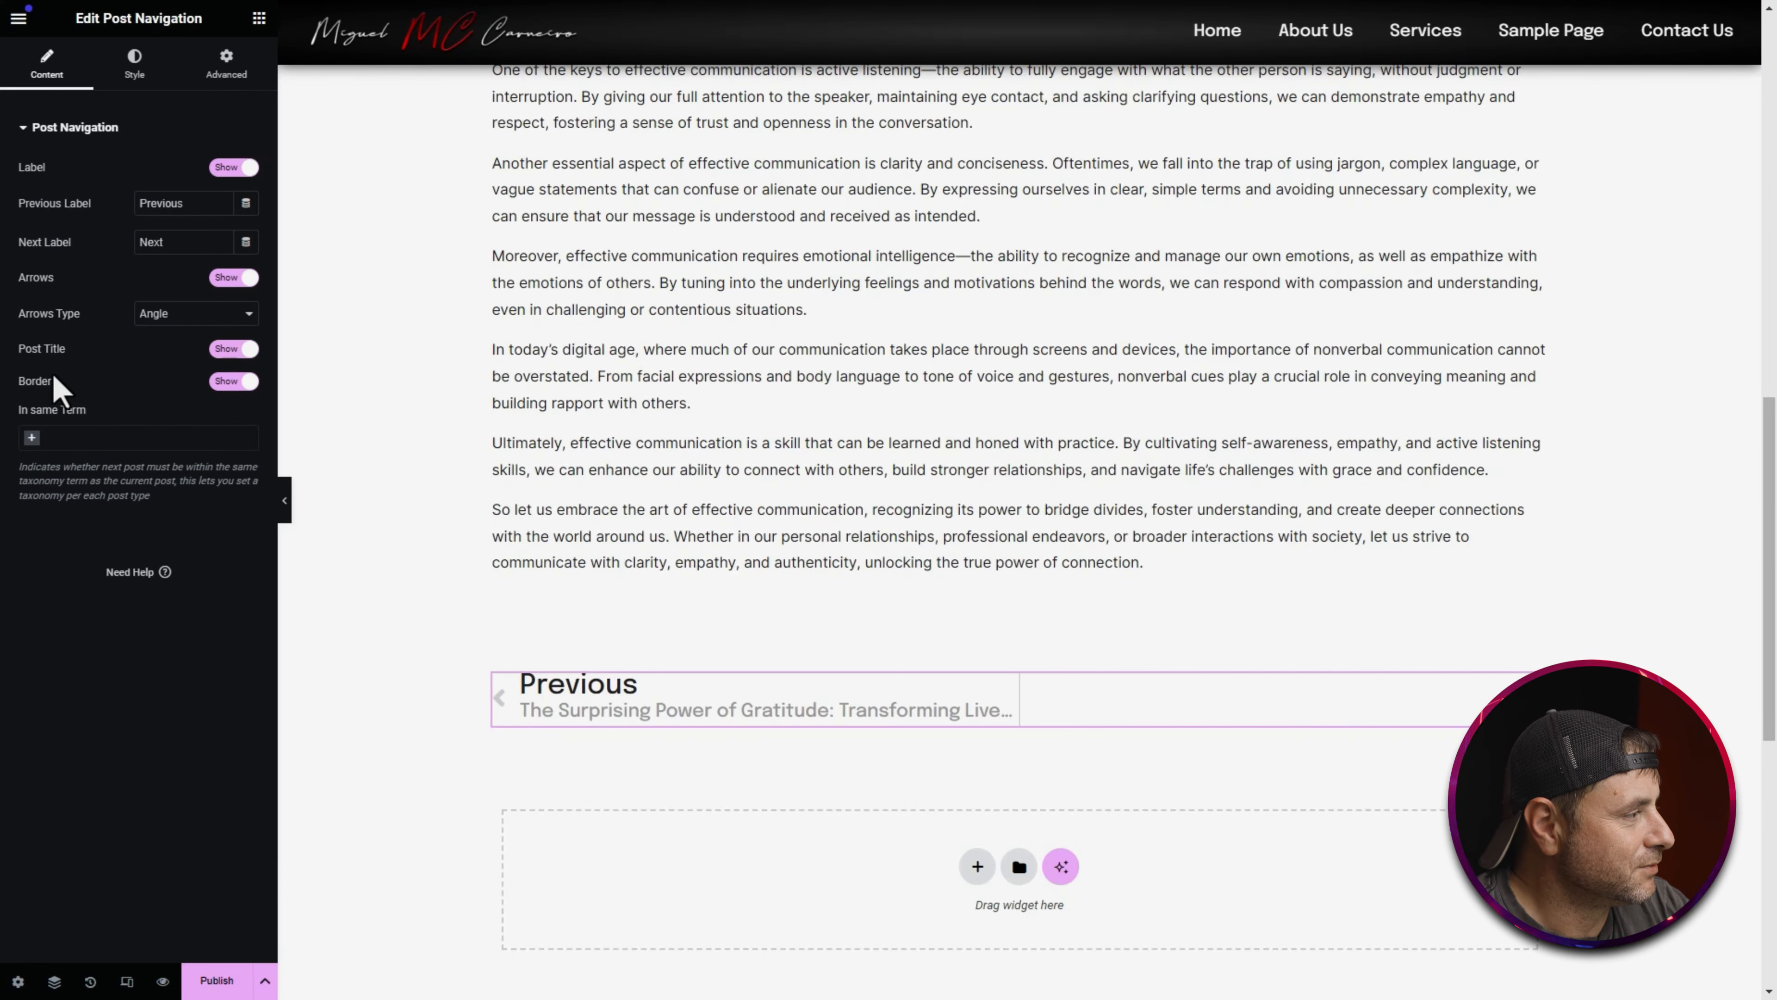
{"action": "left_click", "coordinate": [194, 313]}
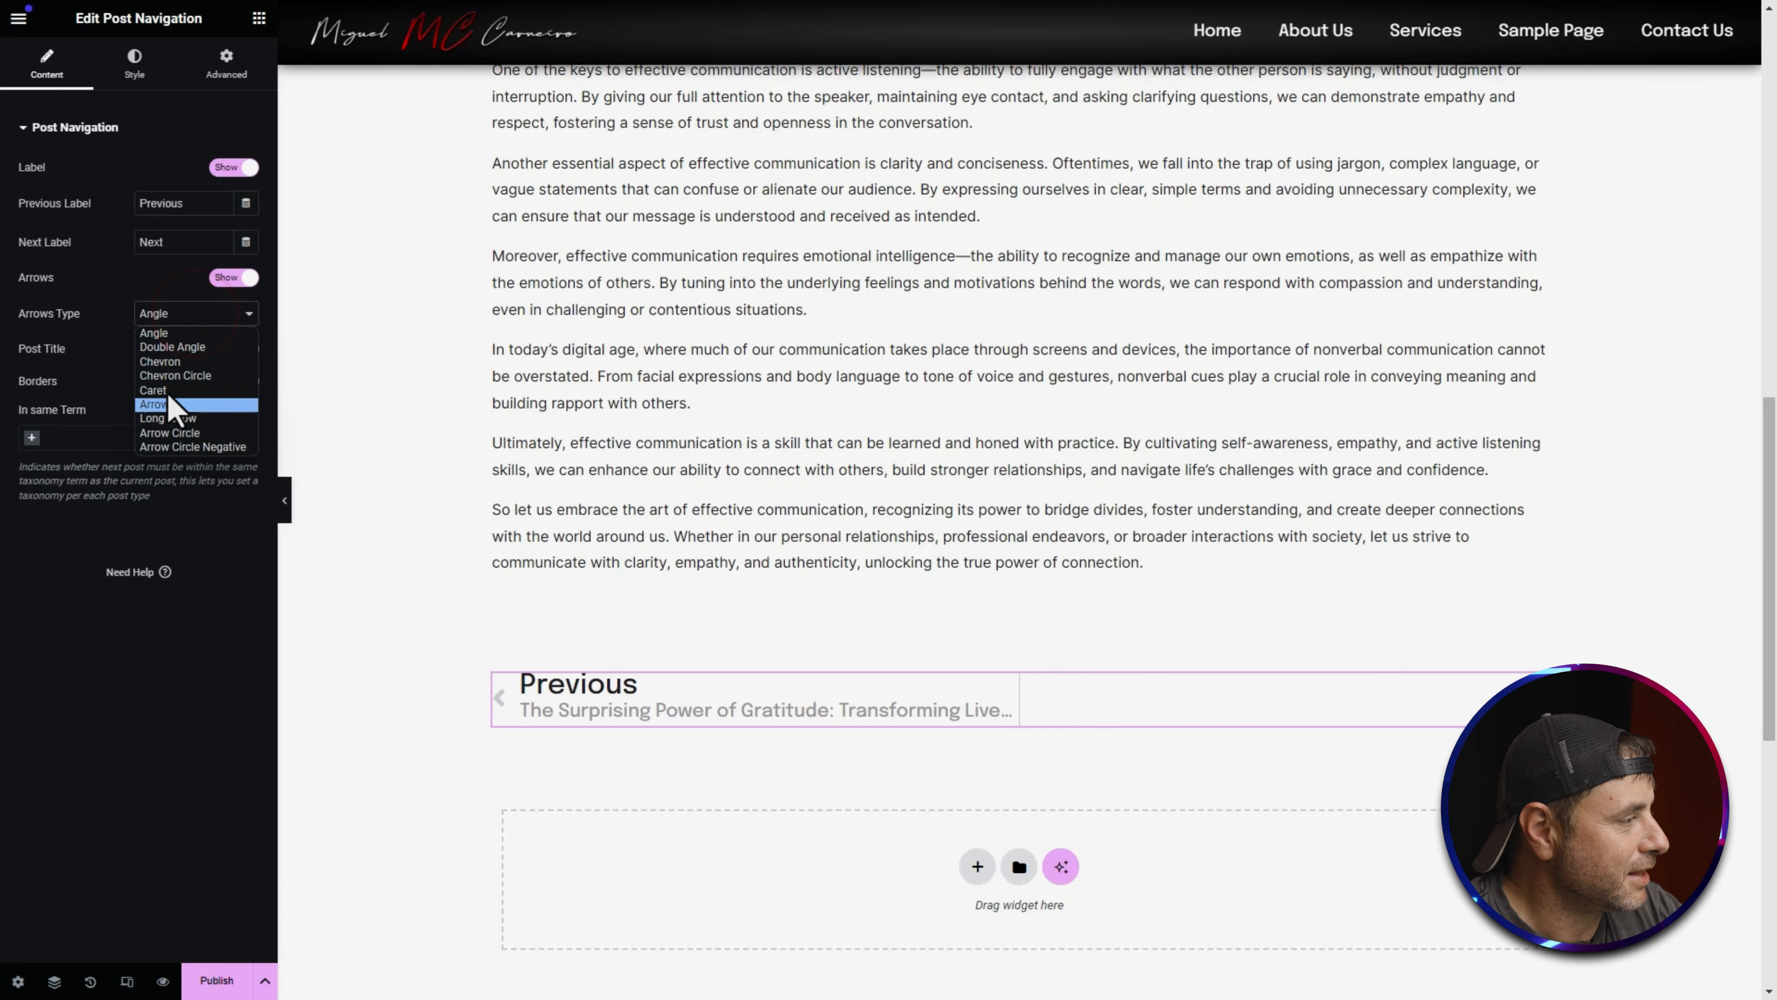
{"action": "left_click", "coordinate": [82, 317]}
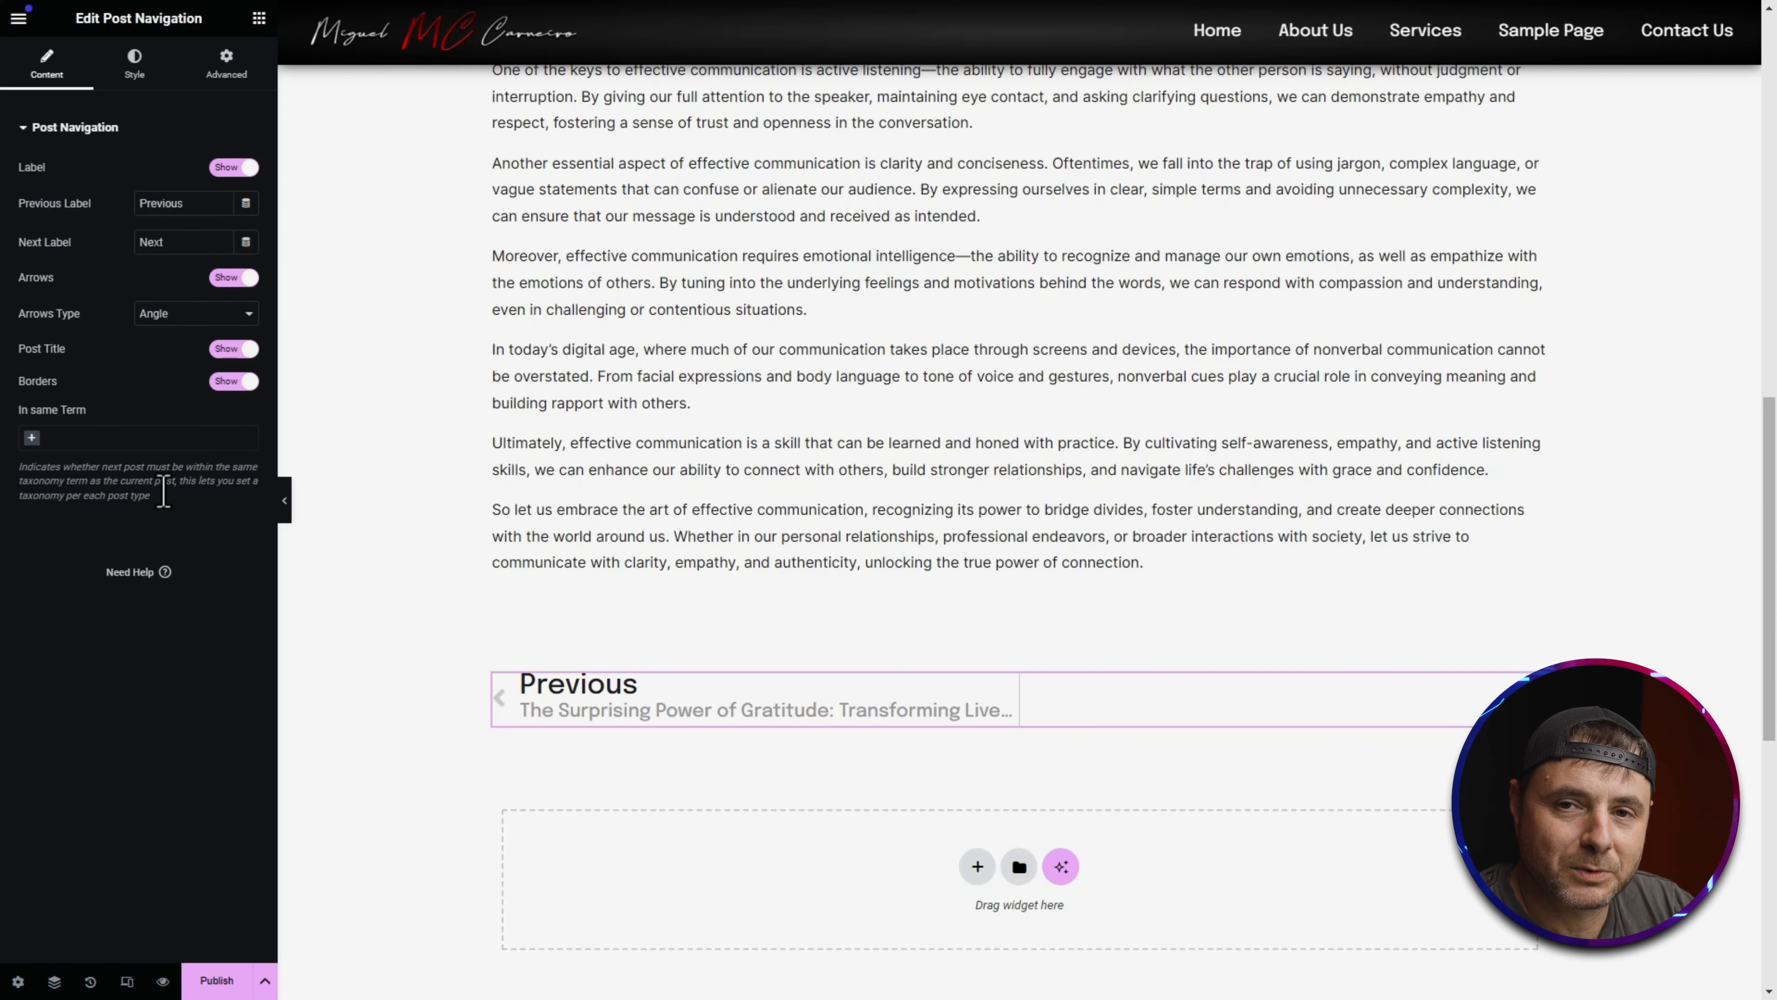
Step: Set the text transform of the Post Navigation label's typography to Uppercase
{"action": "left_click", "coordinate": [133, 56]}
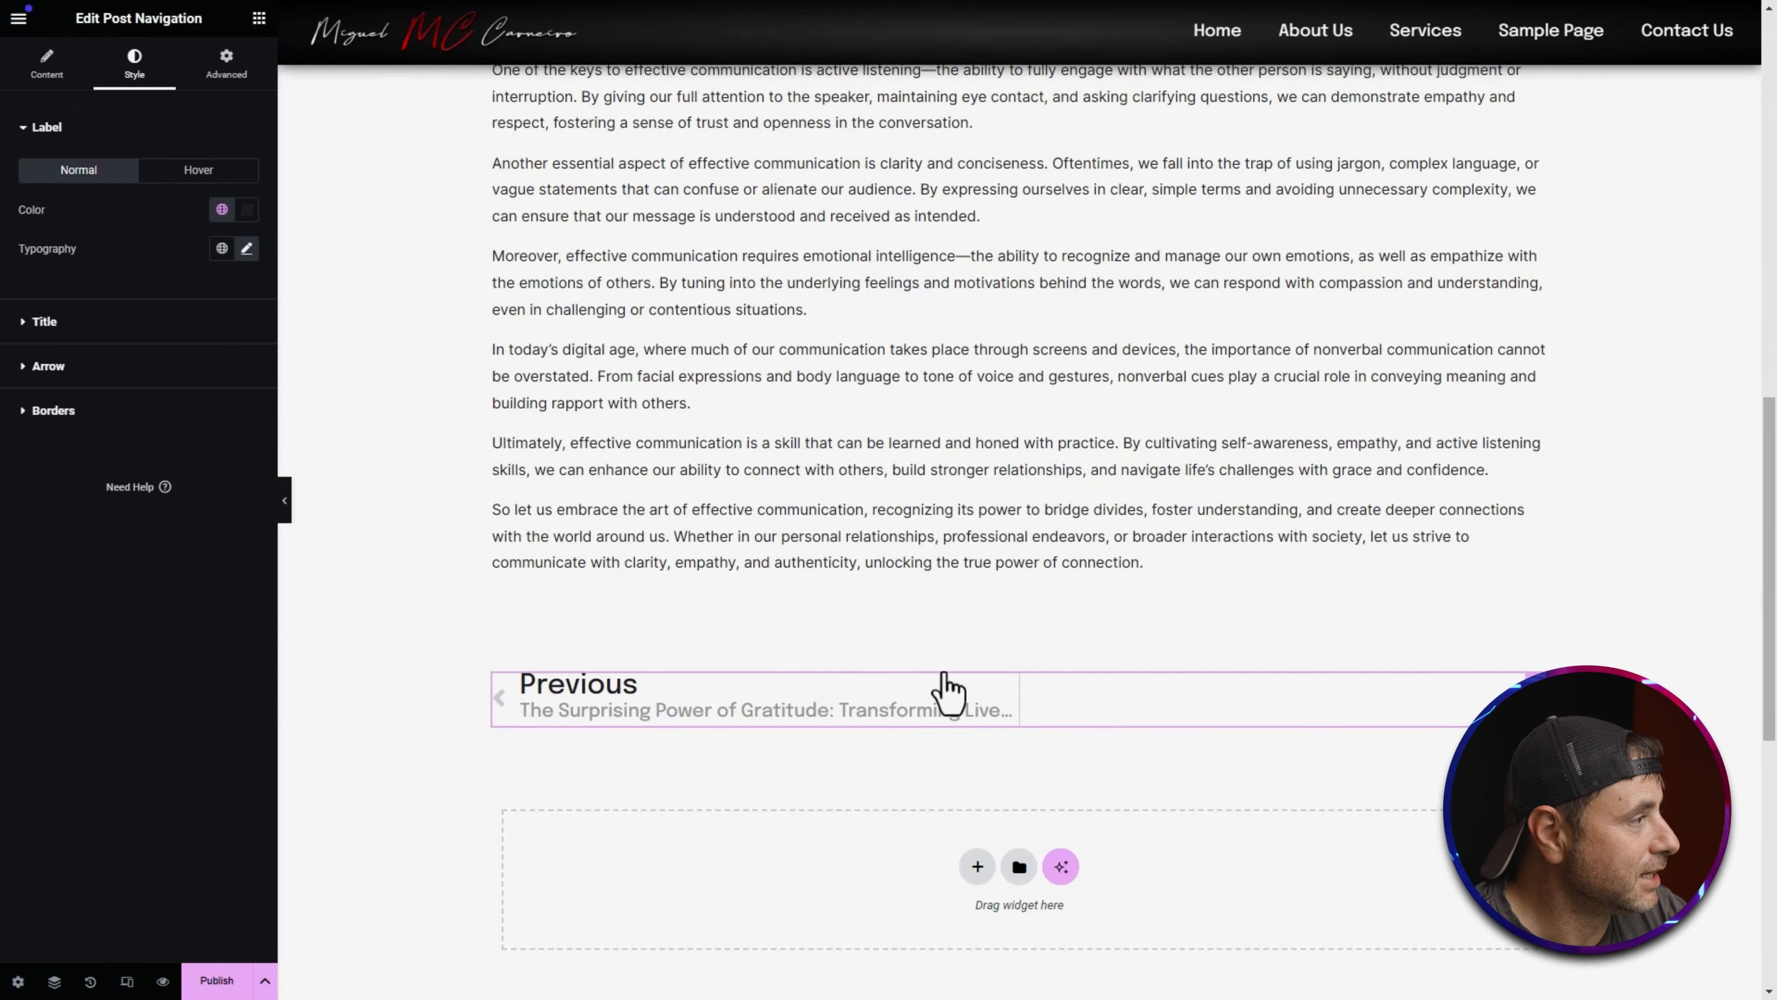
{"action": "left_click", "coordinate": [246, 248]}
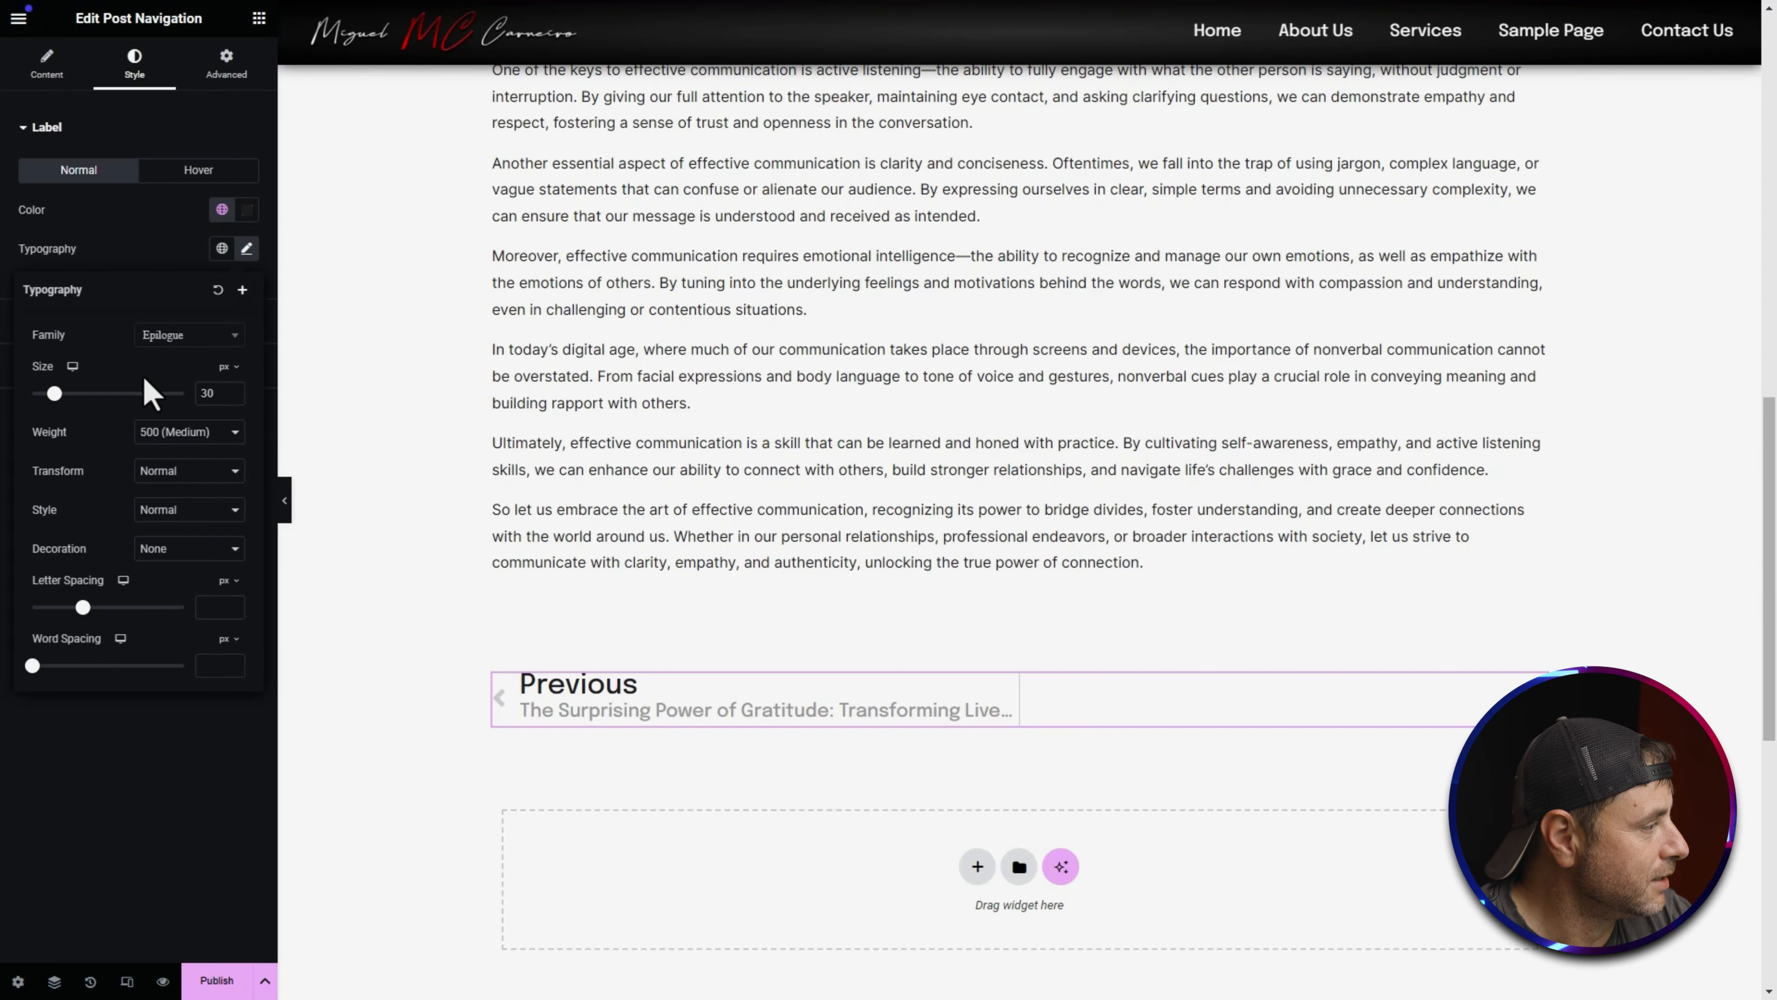
{"action": "left_click", "coordinate": [167, 470]}
{"action": "left_click", "coordinate": [160, 504]}
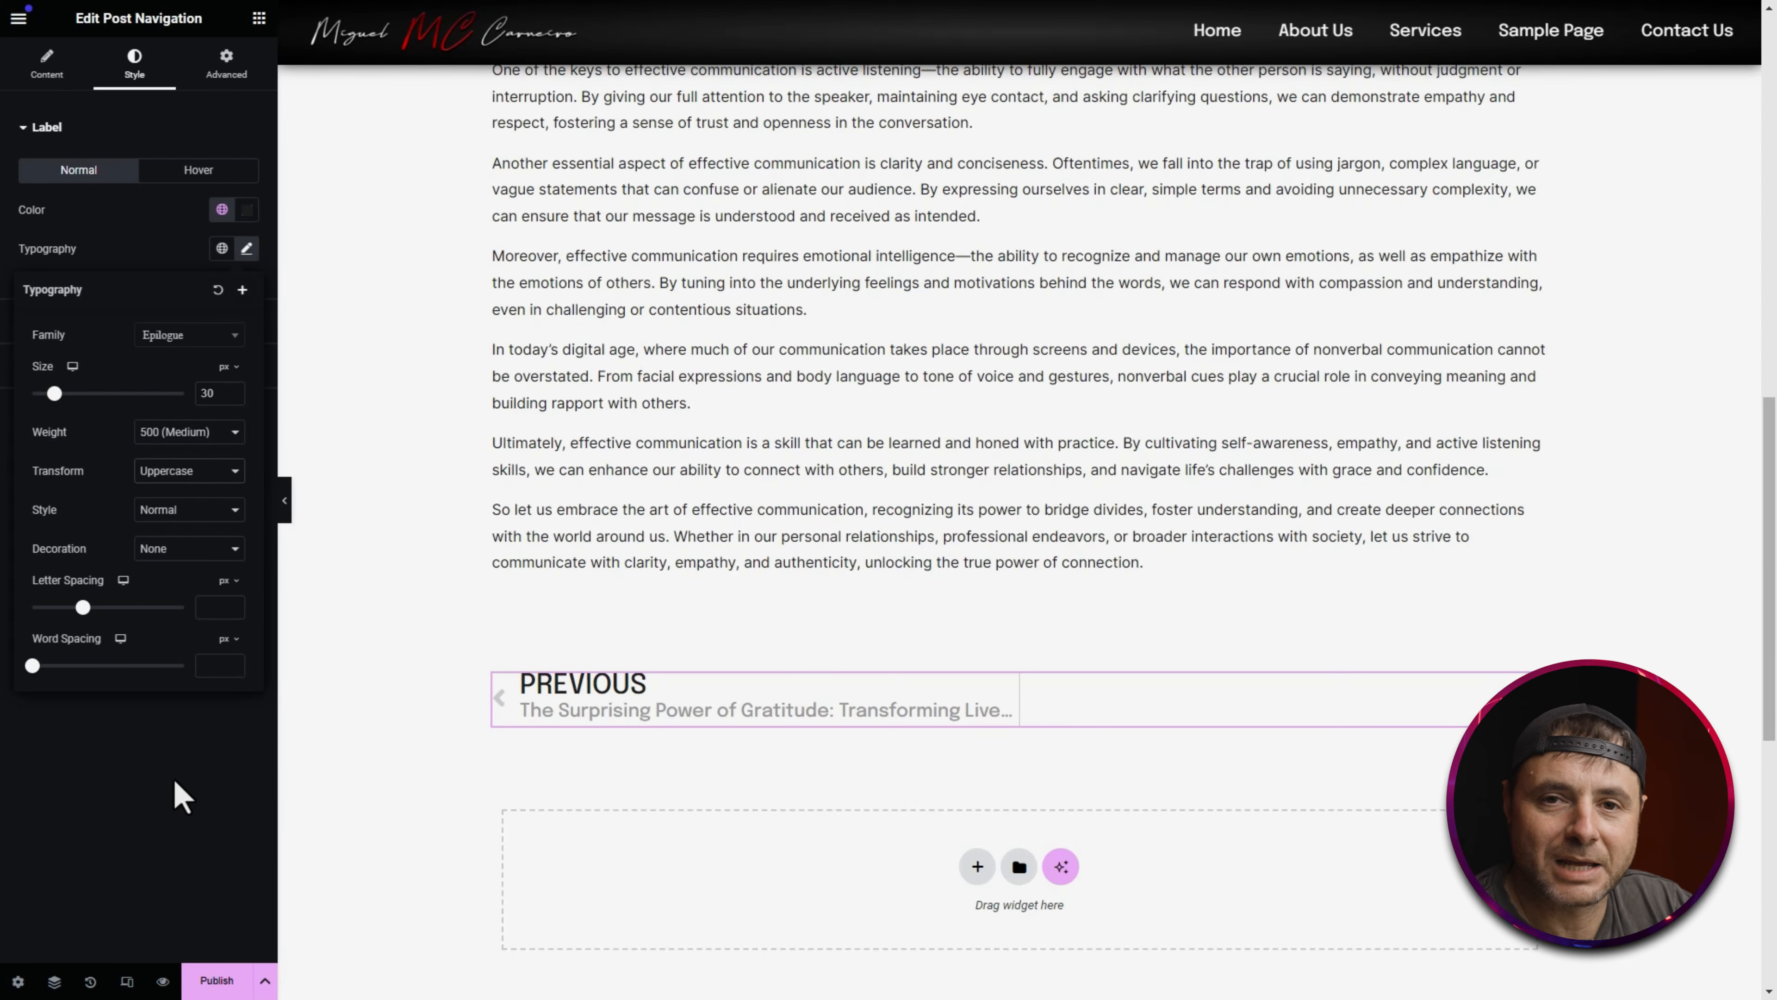
{"action": "left_click", "coordinate": [47, 63]}
{"action": "double_click", "coordinate": [168, 203]}
Step: Set the Post Navigation title colour to dark grey #4D4D4D and reduce the title's font size
{"action": "left_click", "coordinate": [134, 63]}
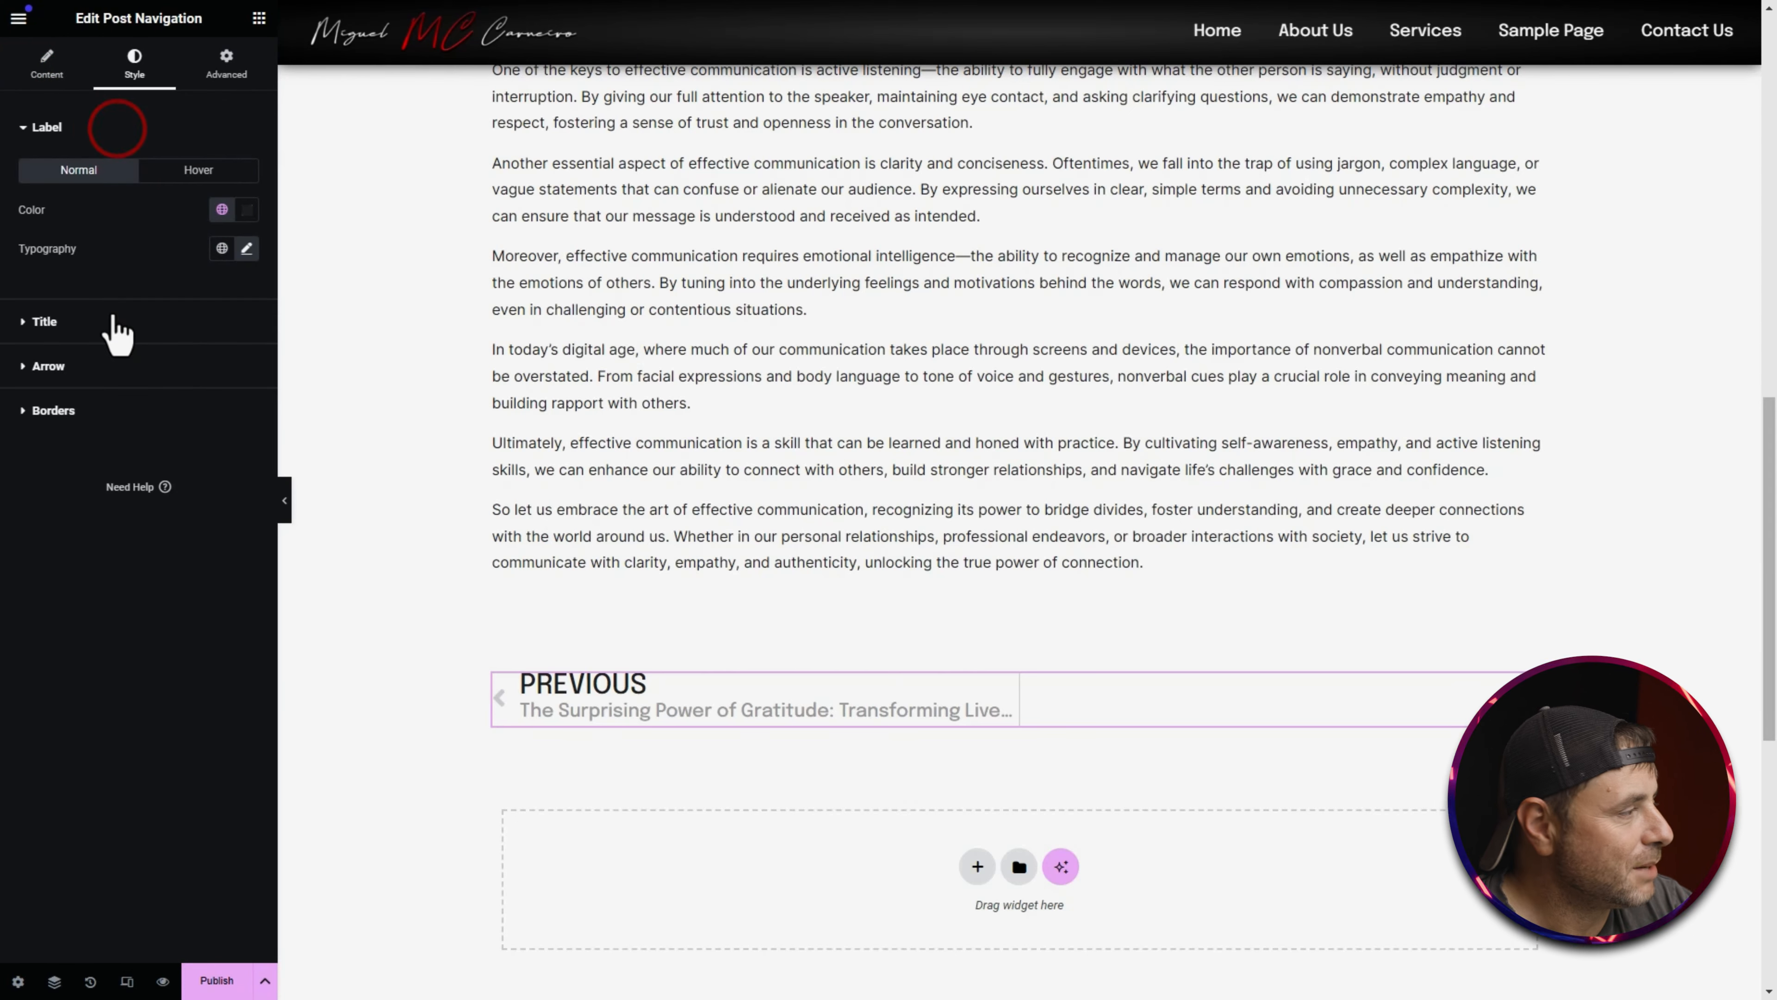
{"action": "left_click", "coordinate": [113, 319]}
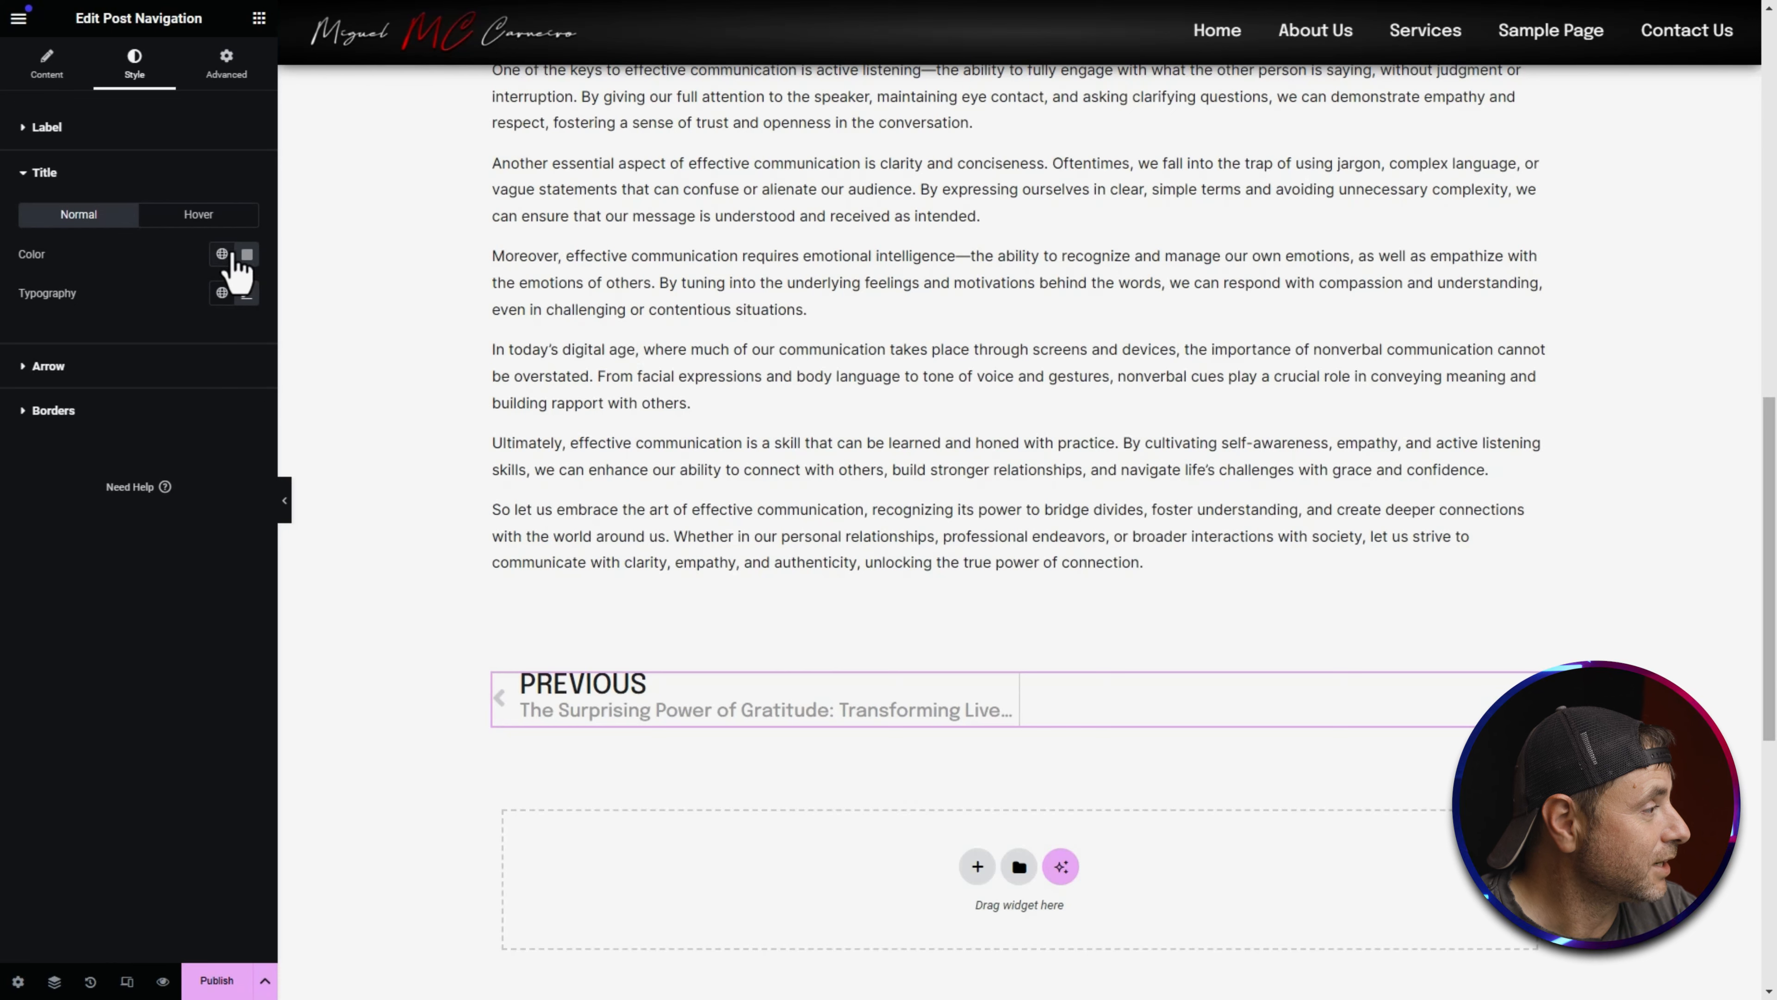
{"action": "left_click", "coordinate": [247, 254]}
{"action": "left_click_drag", "start_coordinate": [145, 407], "coordinate": [133, 427]}
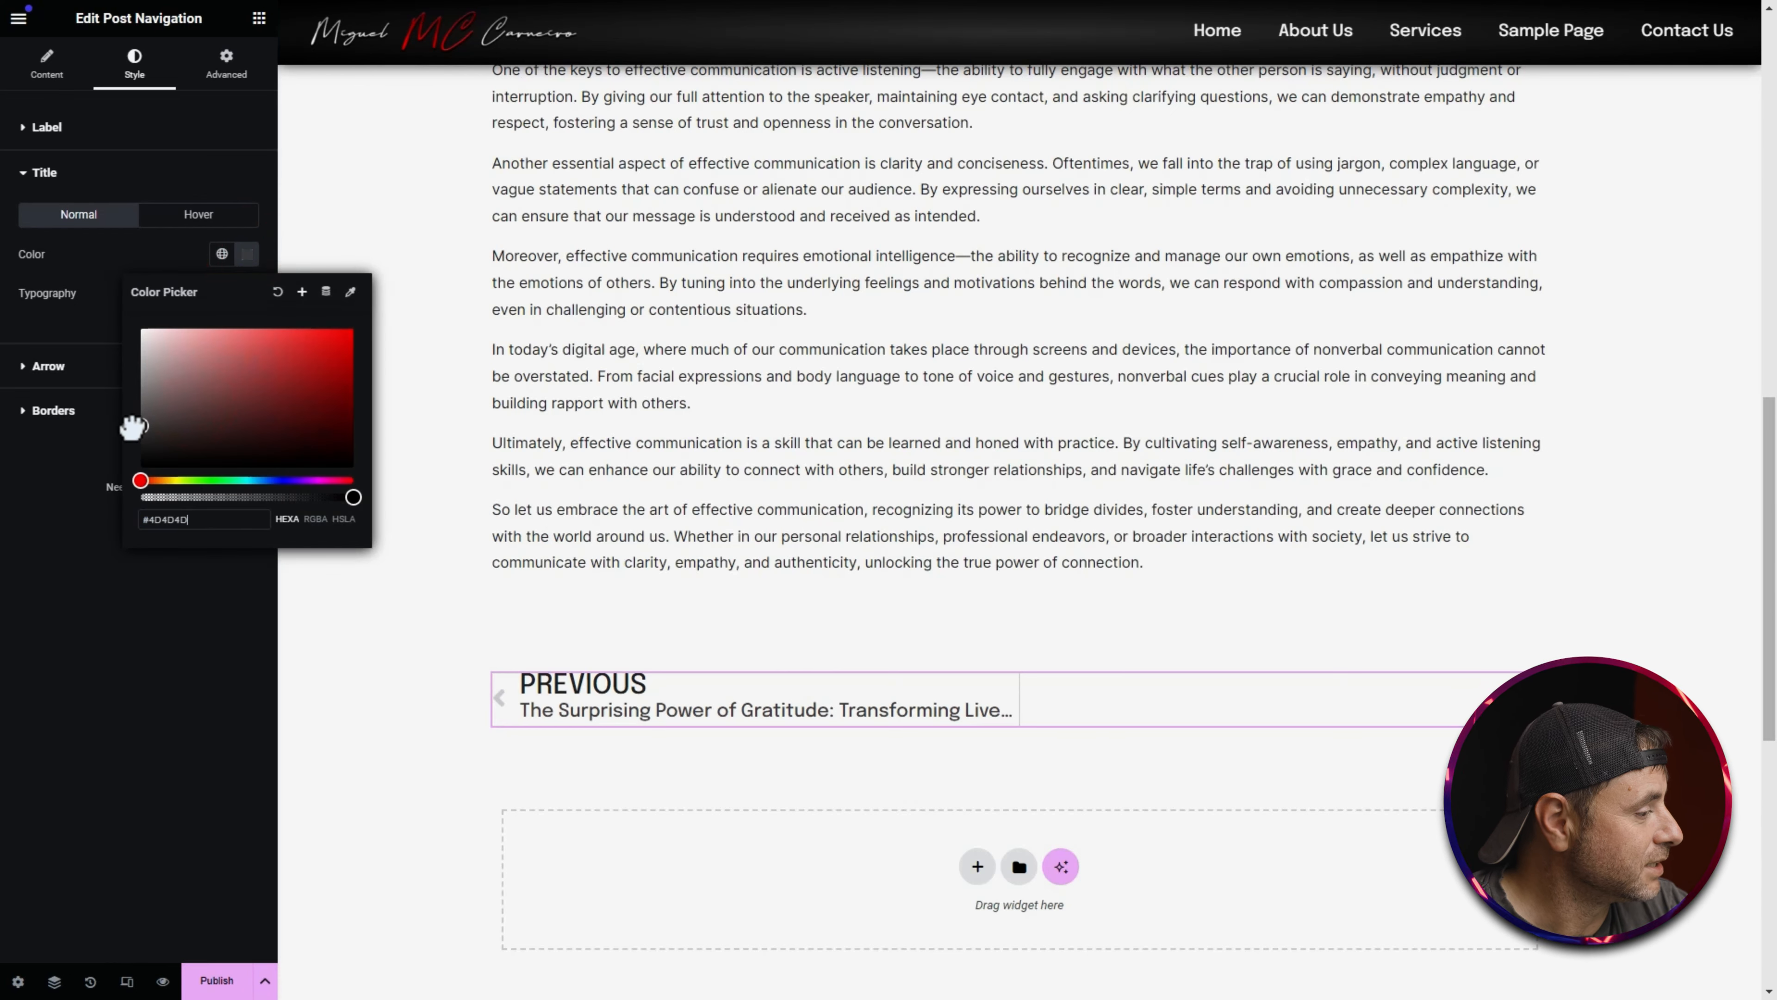
{"action": "left_click_drag", "start_coordinate": [192, 519], "coordinate": [141, 520]}
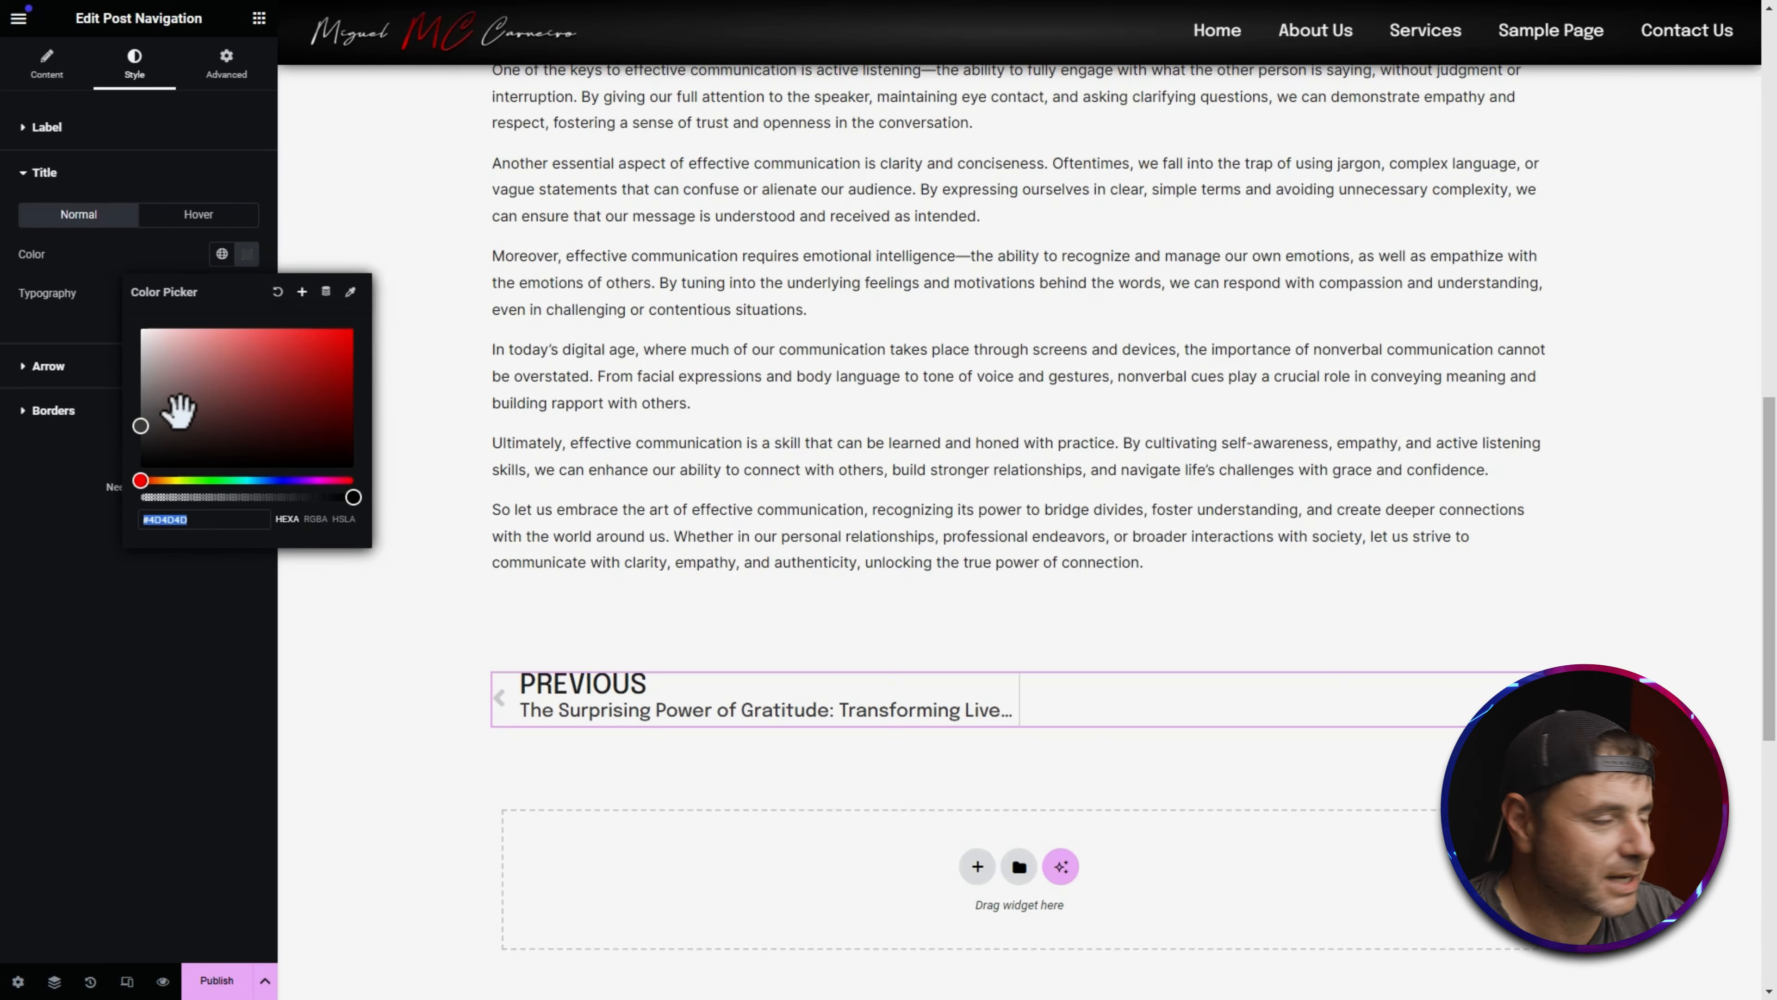
{"action": "left_click", "coordinate": [170, 269]}
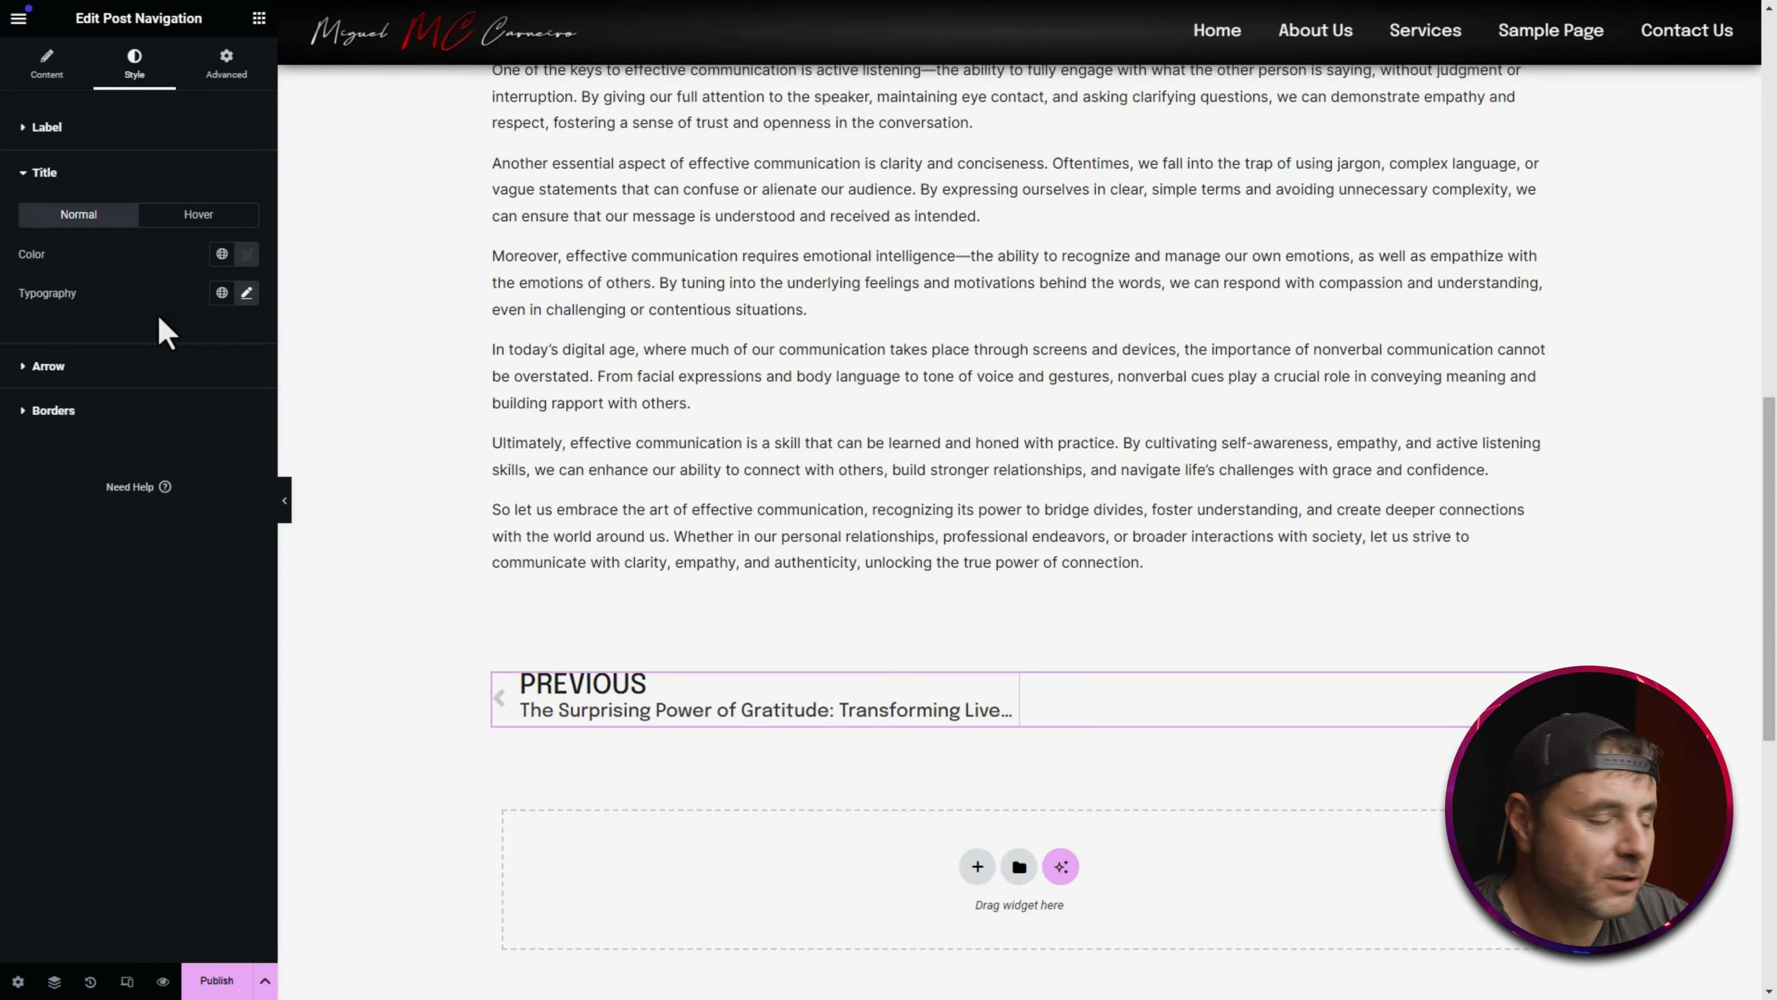
{"action": "left_click", "coordinate": [247, 294]}
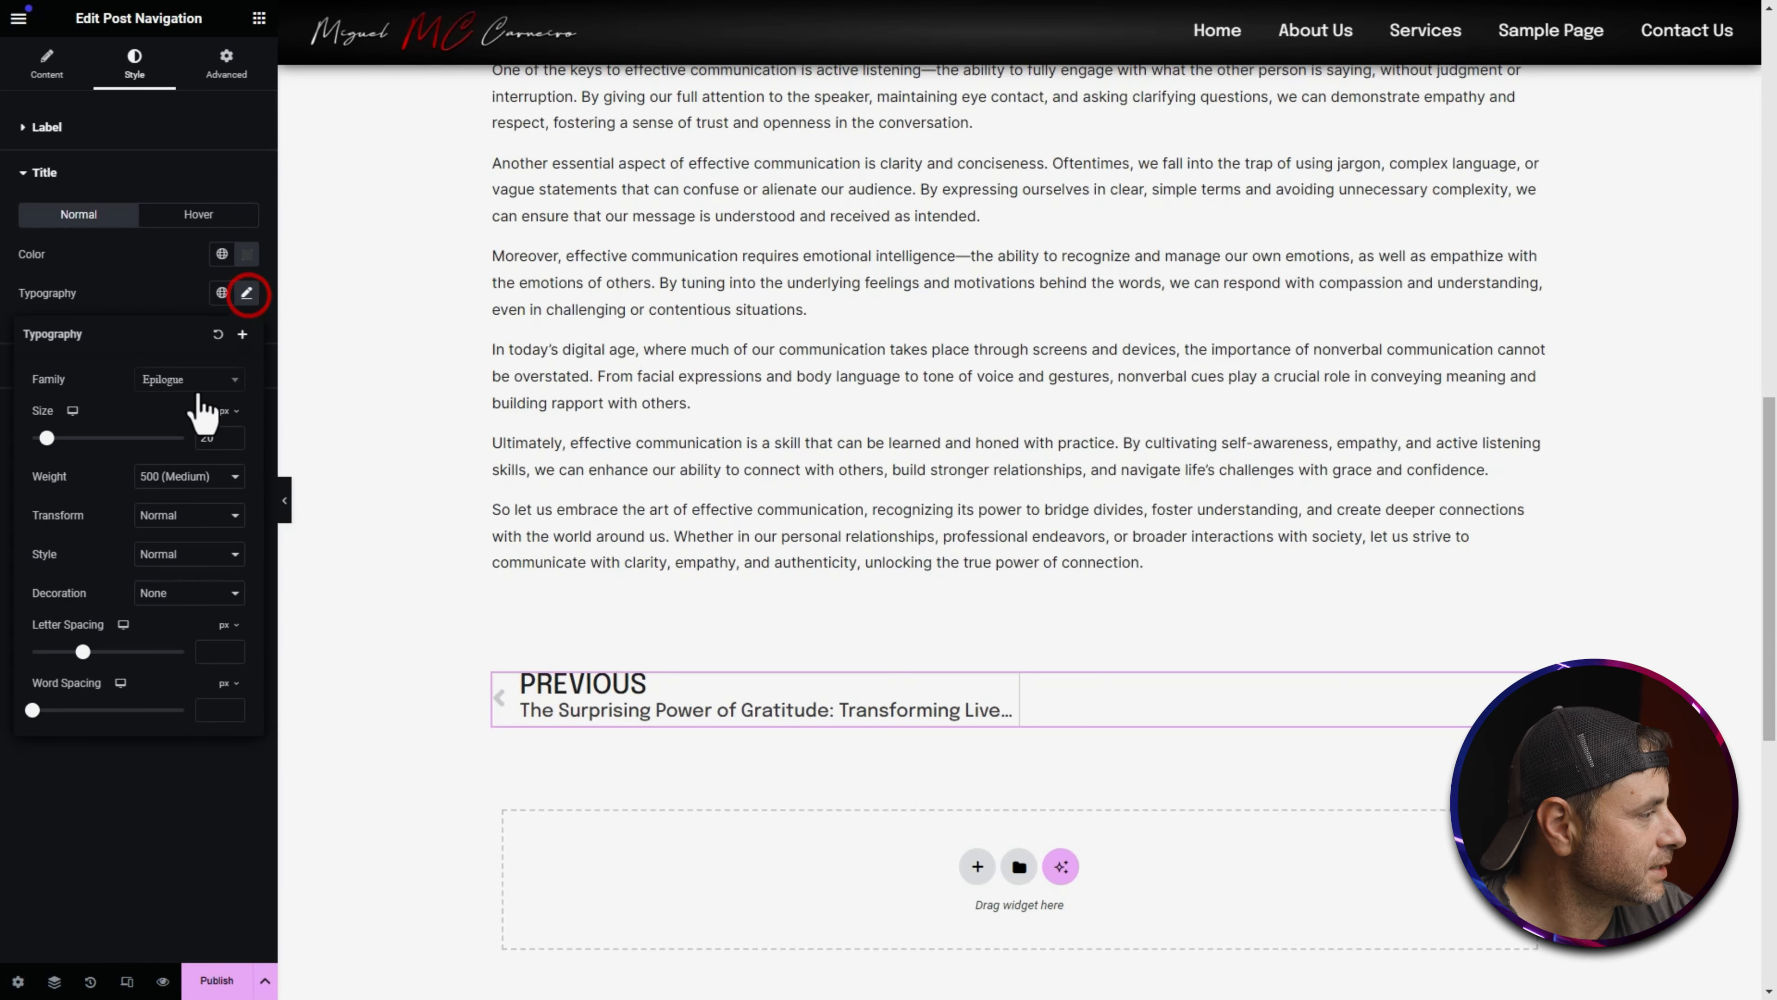
{"action": "double_click", "coordinate": [205, 439]}
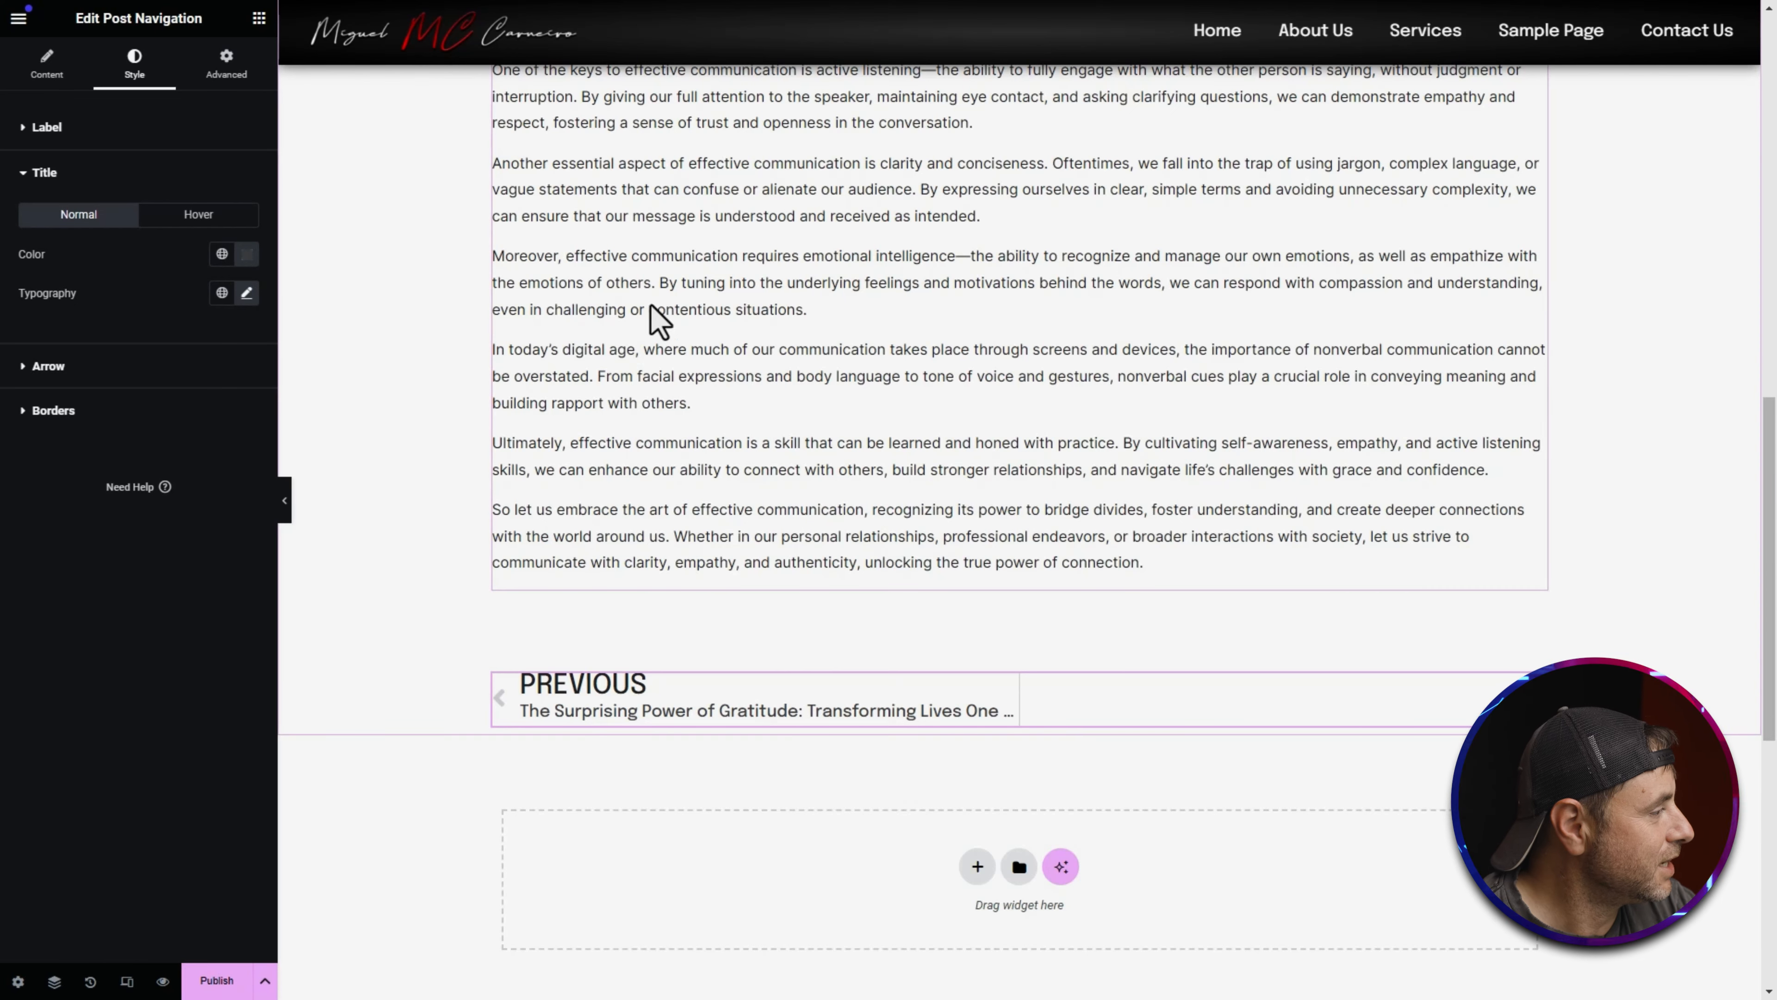
Step: Set the Post Navigation arrow colour to black #000000
{"action": "left_click", "coordinate": [119, 364]}
{"action": "left_click", "coordinate": [245, 294]}
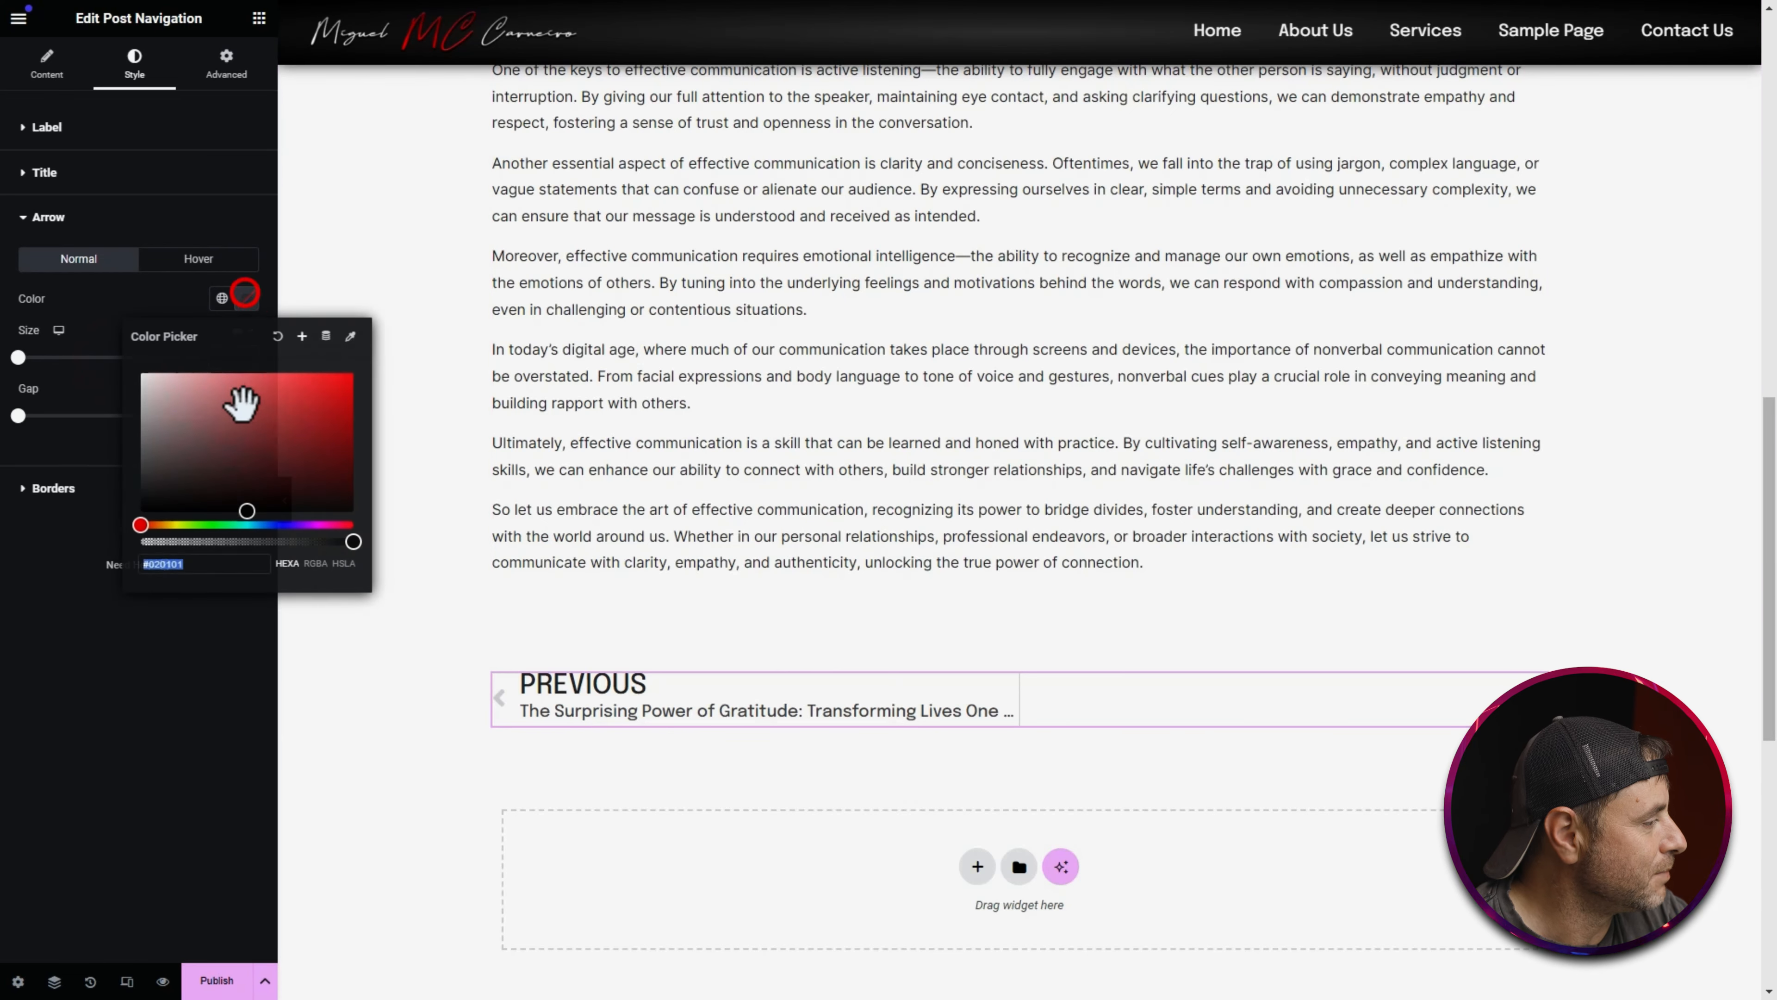
{"action": "left_click", "coordinate": [139, 513]}
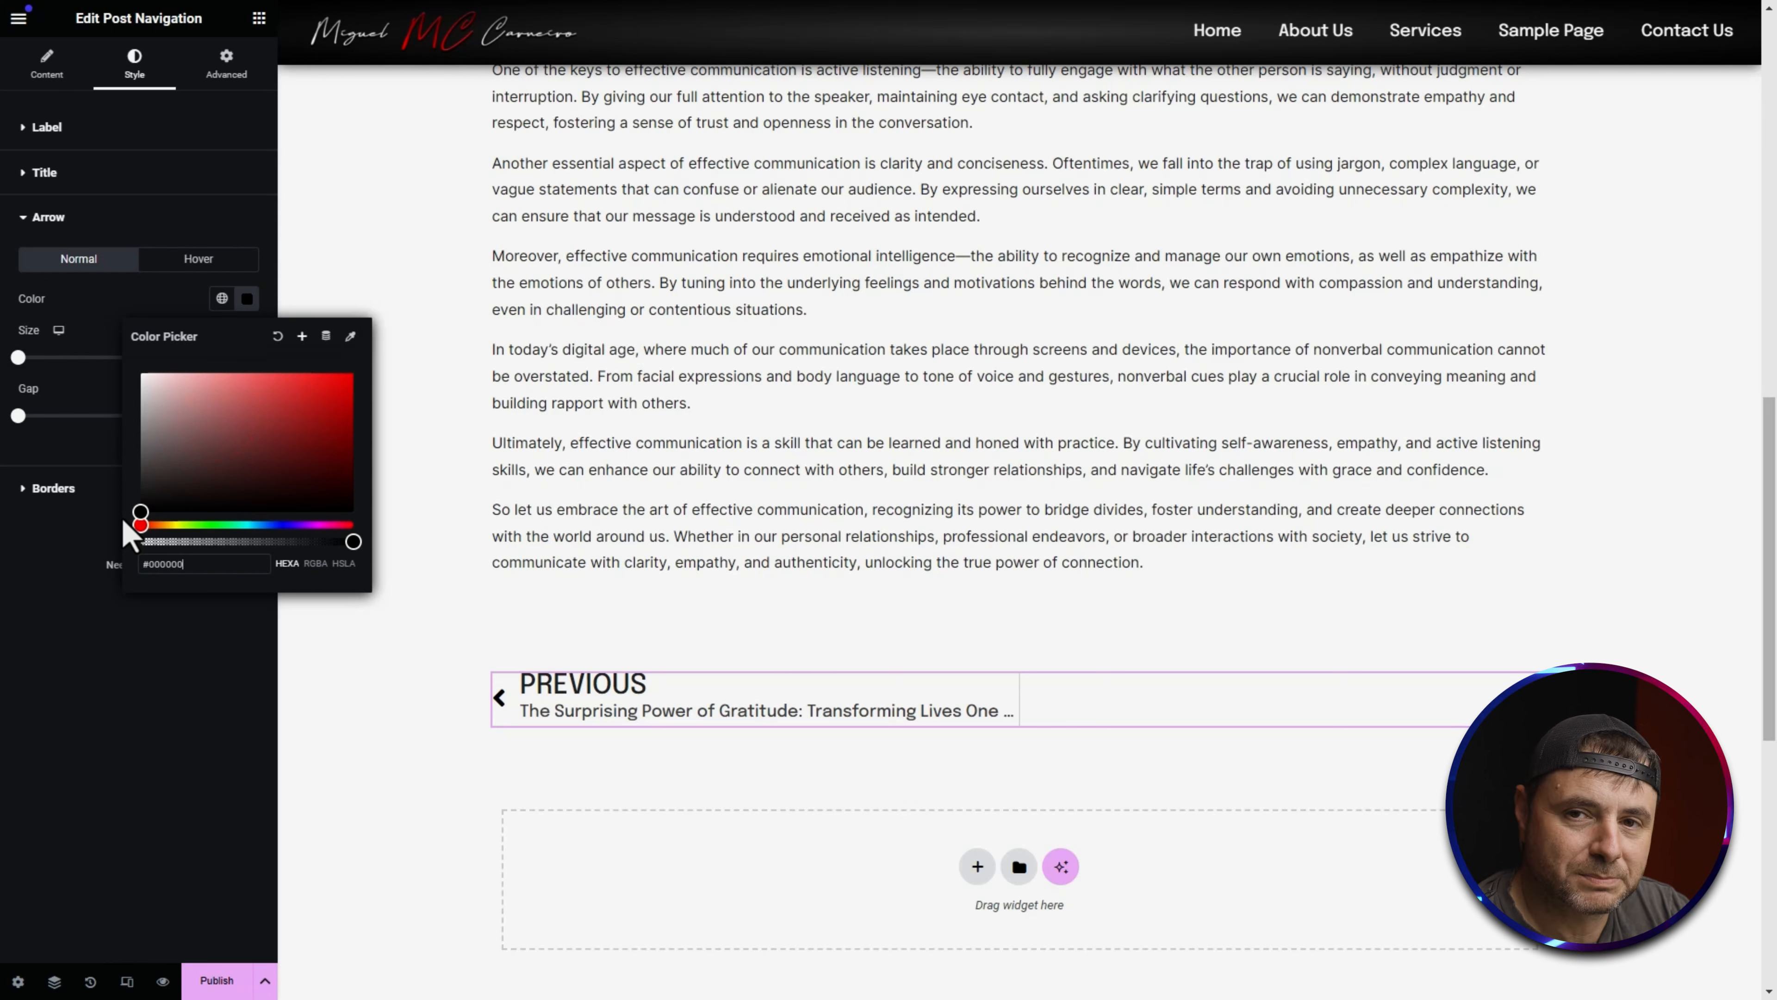
{"action": "left_click", "coordinate": [26, 629]}
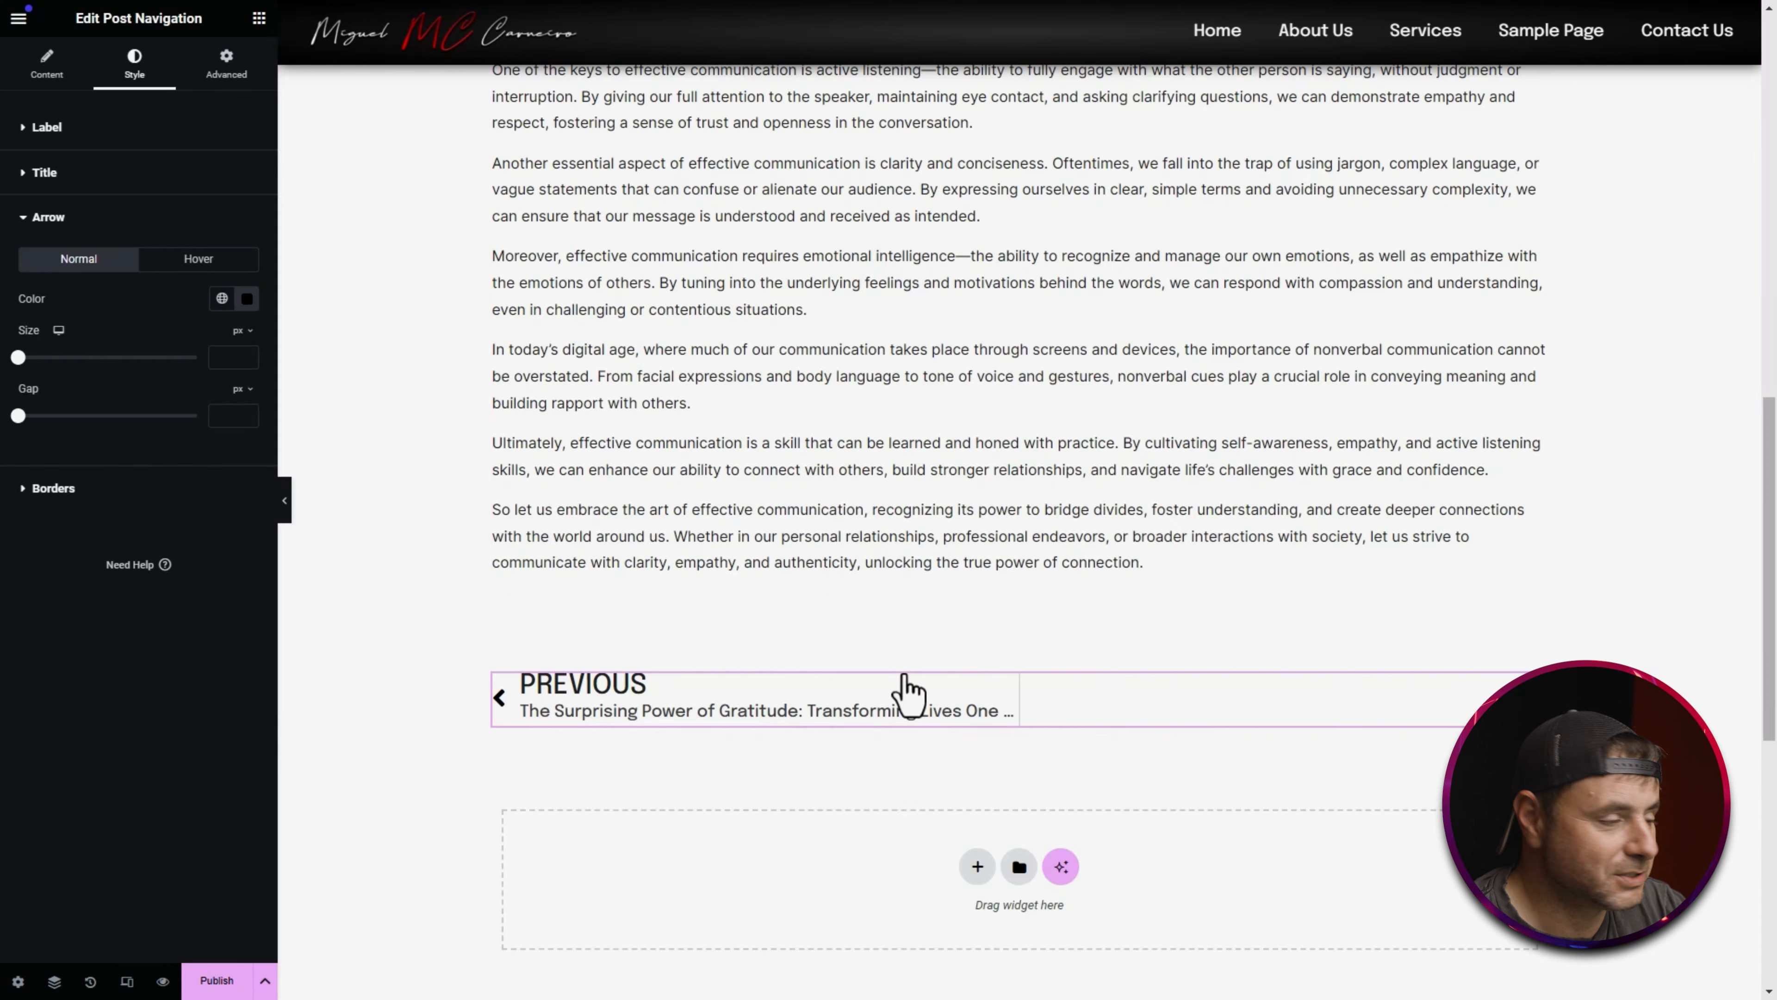
Step: Duplicate the spacer above the post navigation and move the copy below the post navigation
{"action": "right_click", "coordinate": [943, 632]}
{"action": "left_click", "coordinate": [969, 657]}
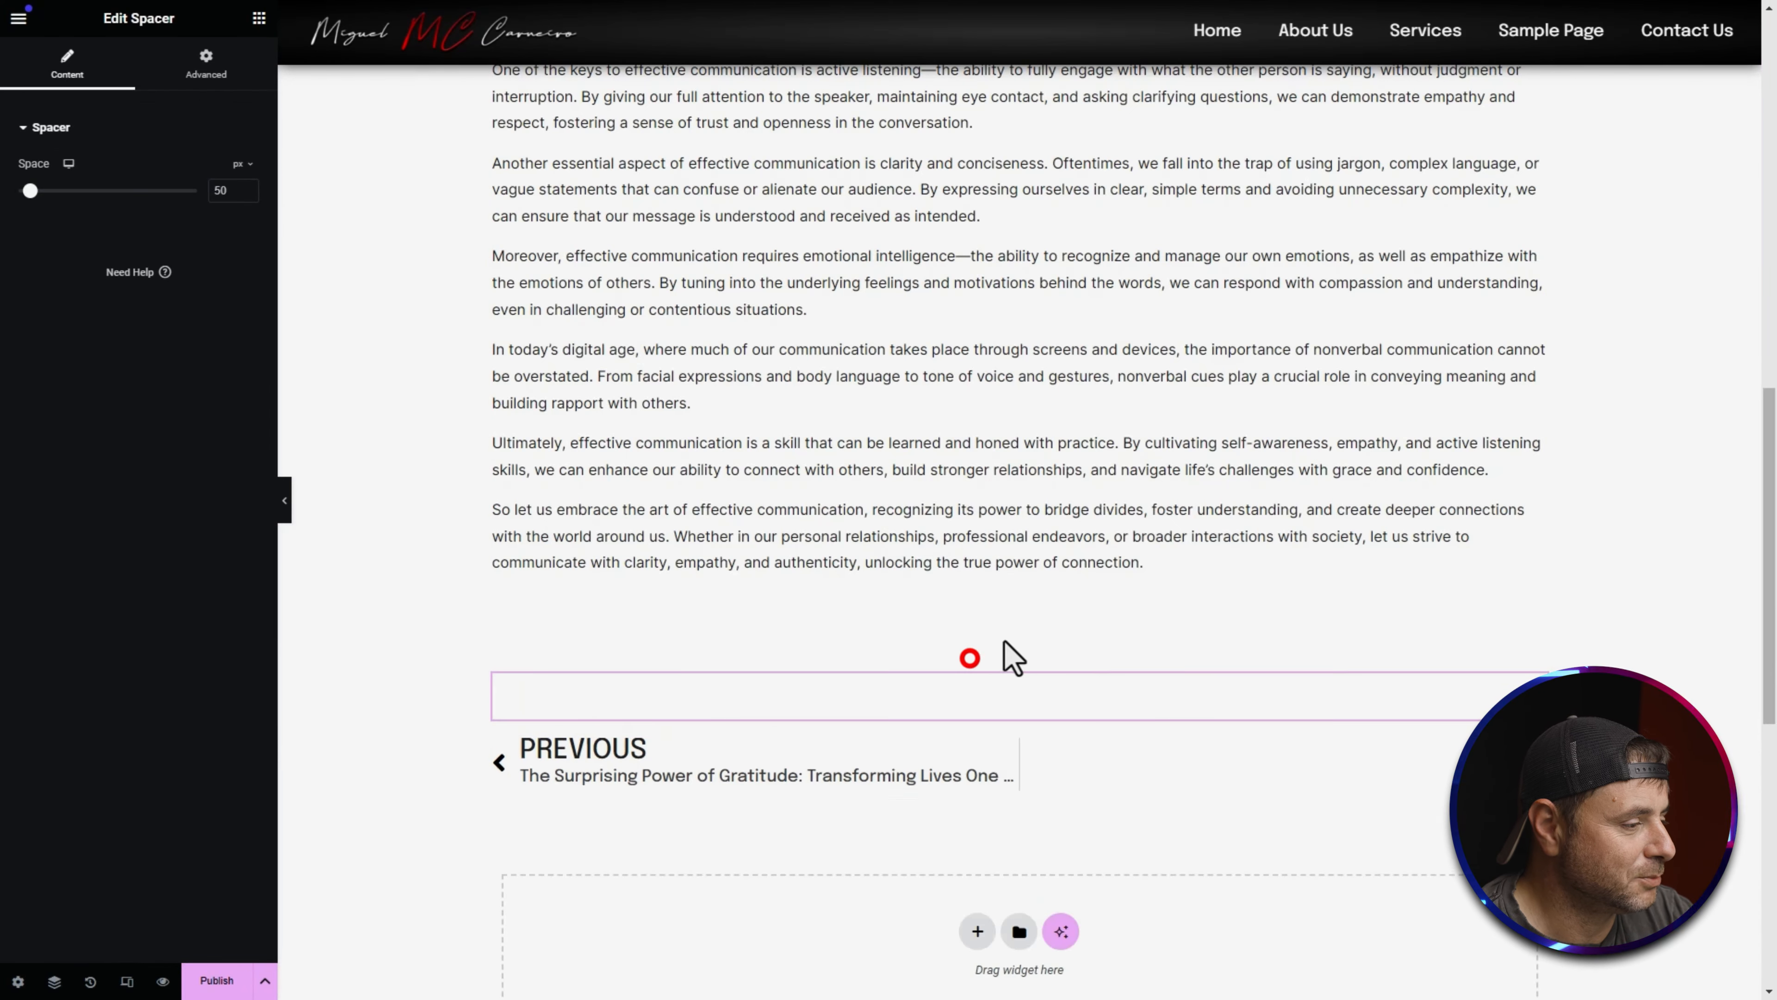
{"action": "scroll", "coordinate": [1307, 651], "scroll_direction": "down", "scroll_amount": 2}
{"action": "left_click_drag", "start_coordinate": [1534, 568], "coordinate": [916, 693]}
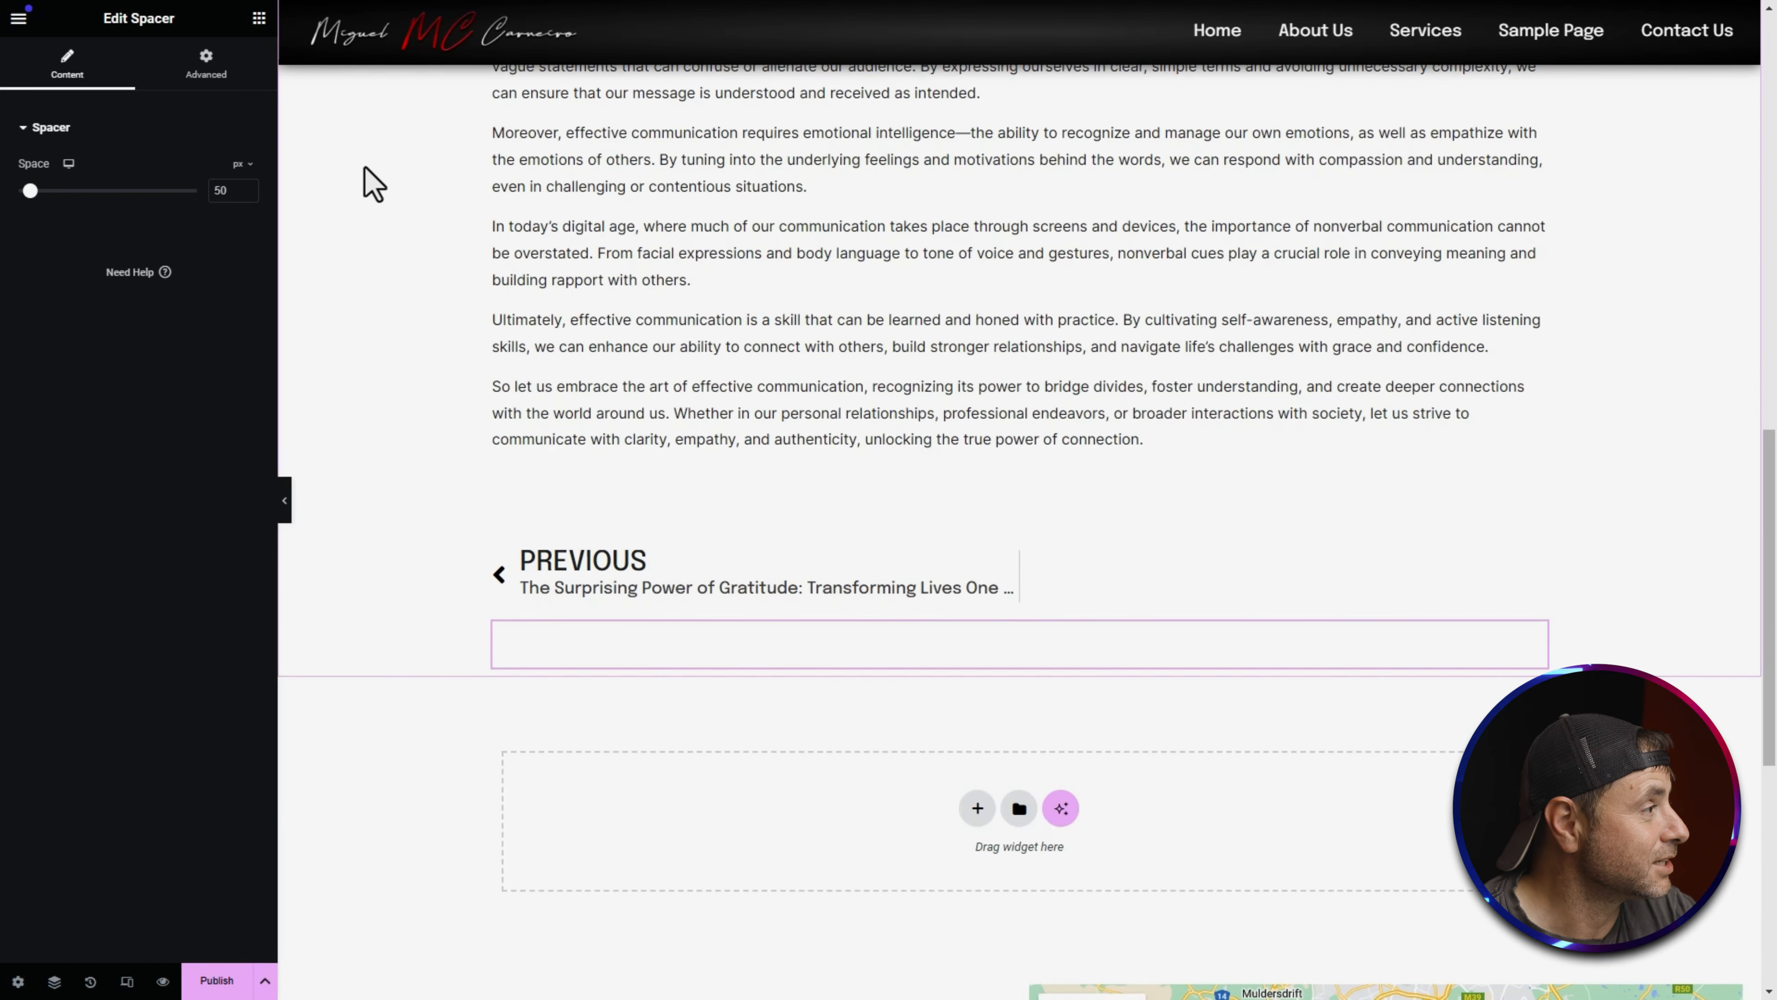
Step: Add a Heading widget reading "Related Articles" below the spacer under the post navigation and align it left
{"action": "left_click", "coordinate": [258, 21]}
{"action": "scroll", "coordinate": [381, 490], "scroll_direction": "down", "scroll_amount": 2}
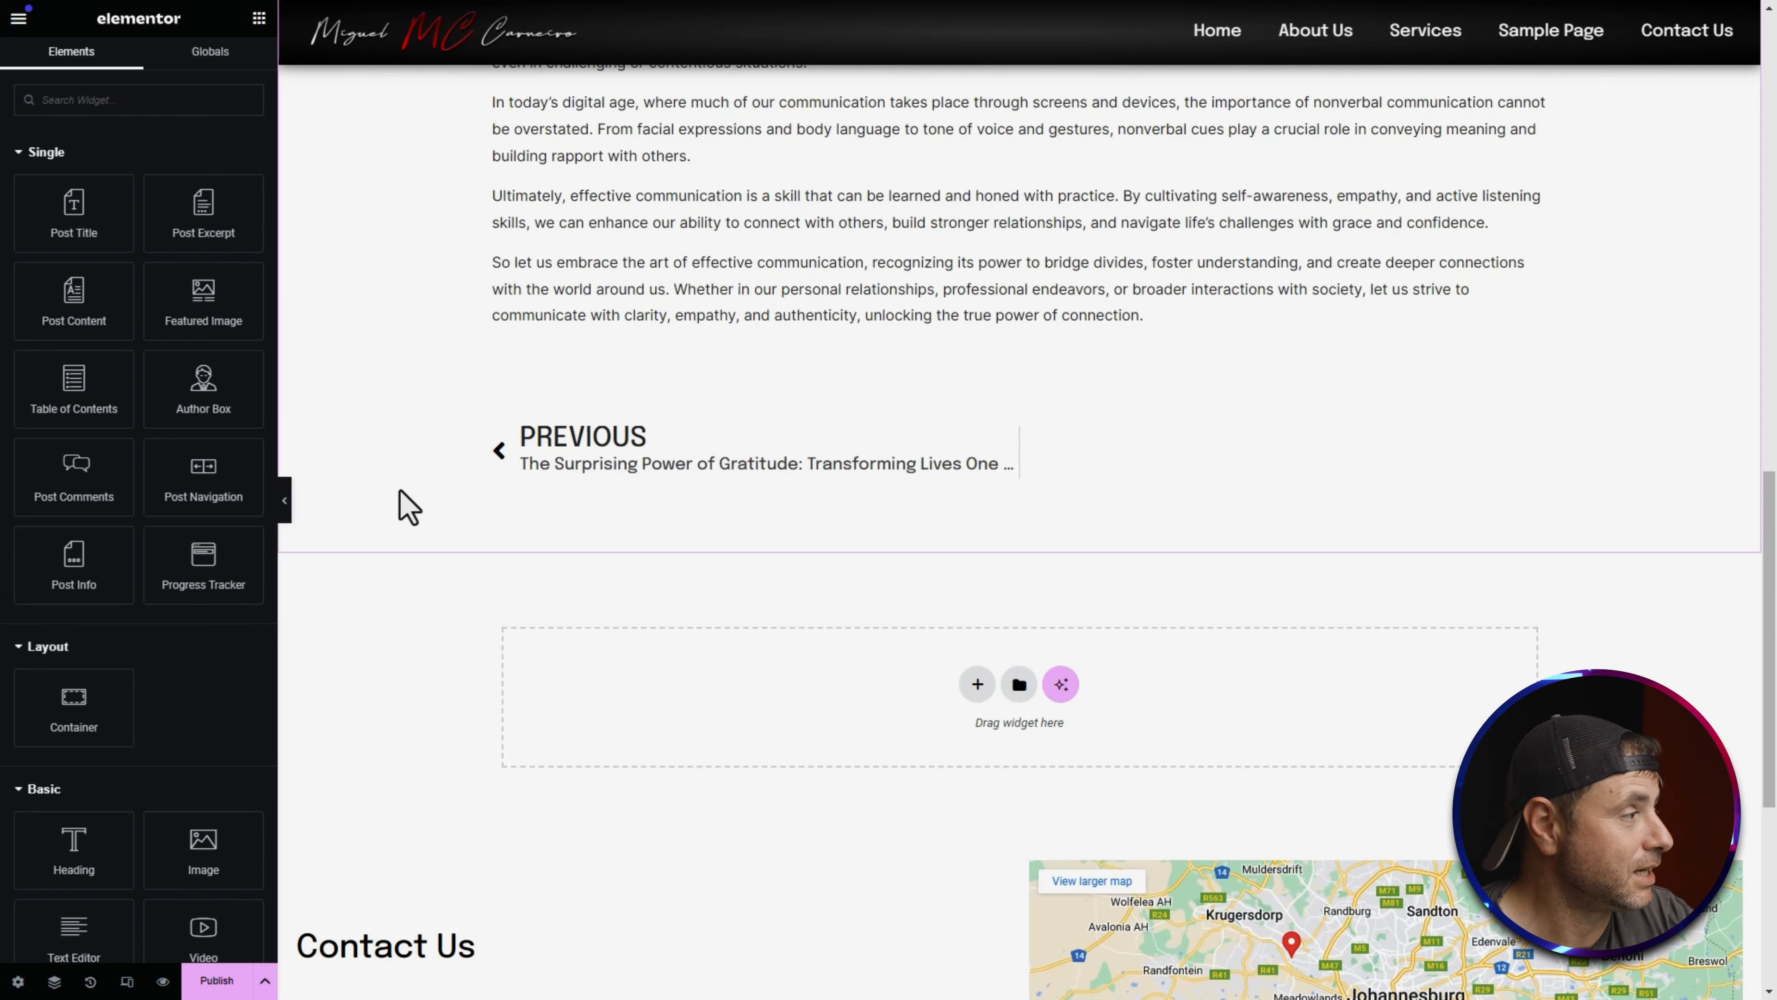
{"action": "scroll", "coordinate": [131, 346], "scroll_direction": "down", "scroll_amount": 3}
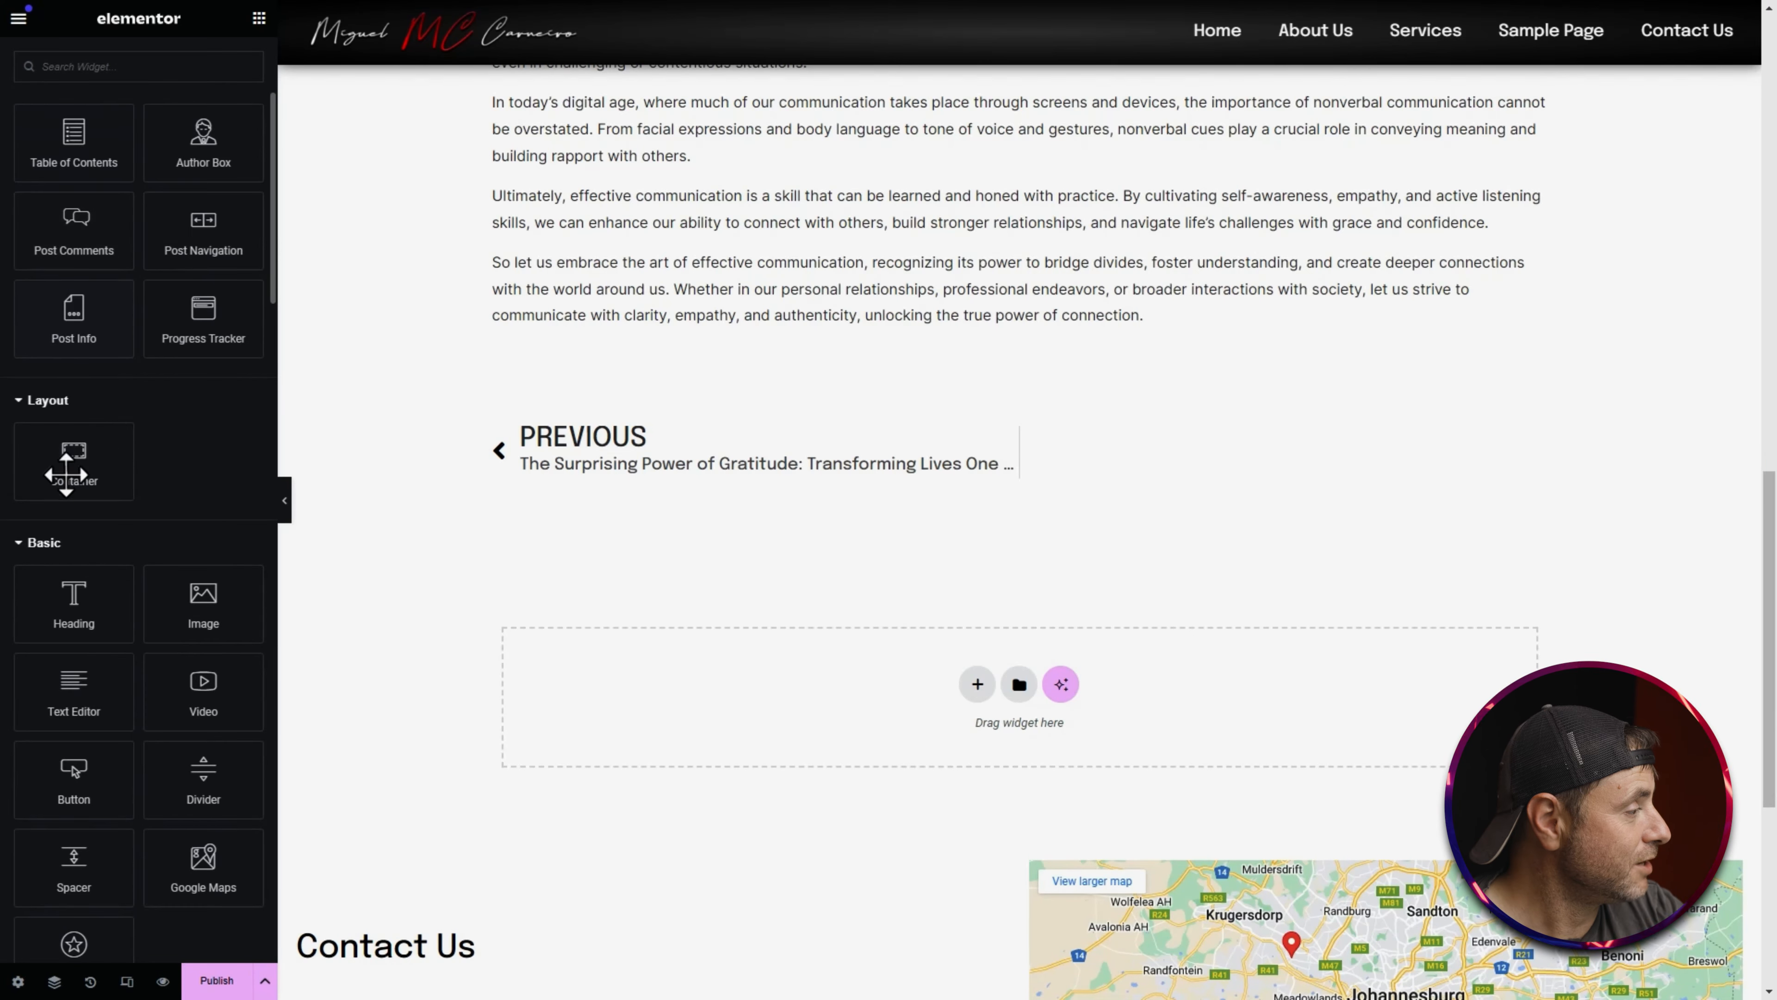
{"action": "left_click_drag", "start_coordinate": [70, 602], "coordinate": [770, 547]}
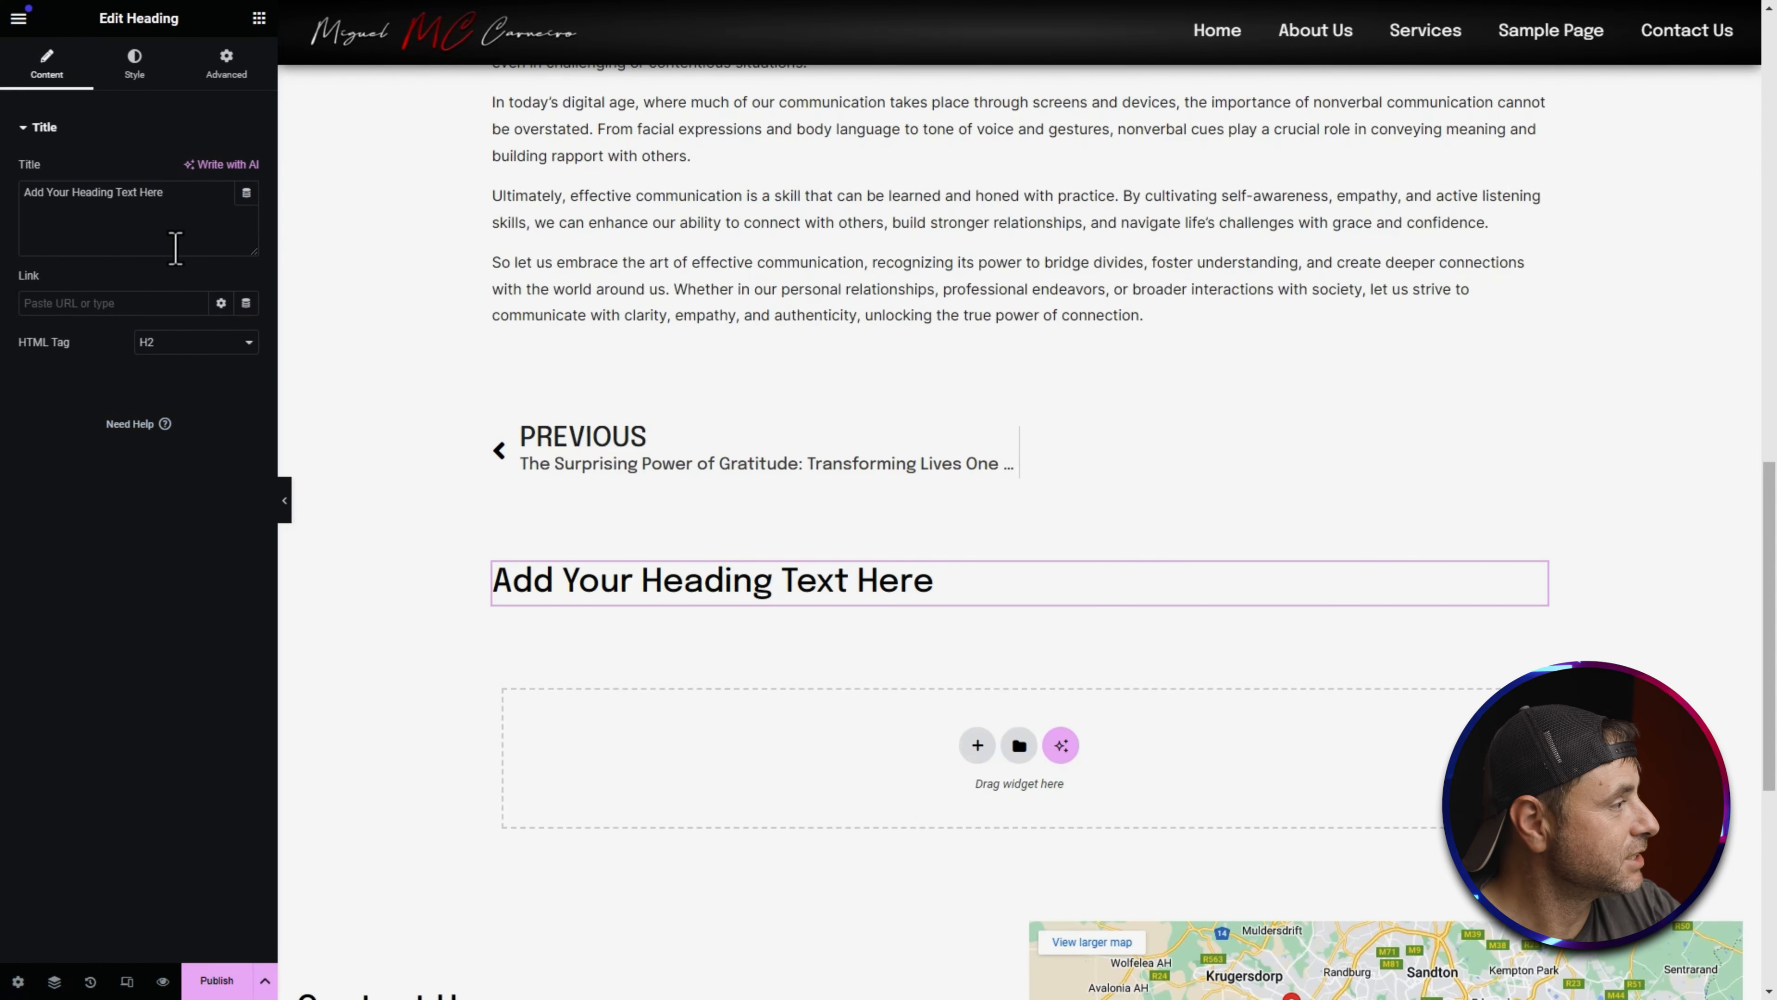
{"action": "left_click_drag", "start_coordinate": [176, 203], "coordinate": [20, 214]}
{"action": "type", "text": "Related Articles"}
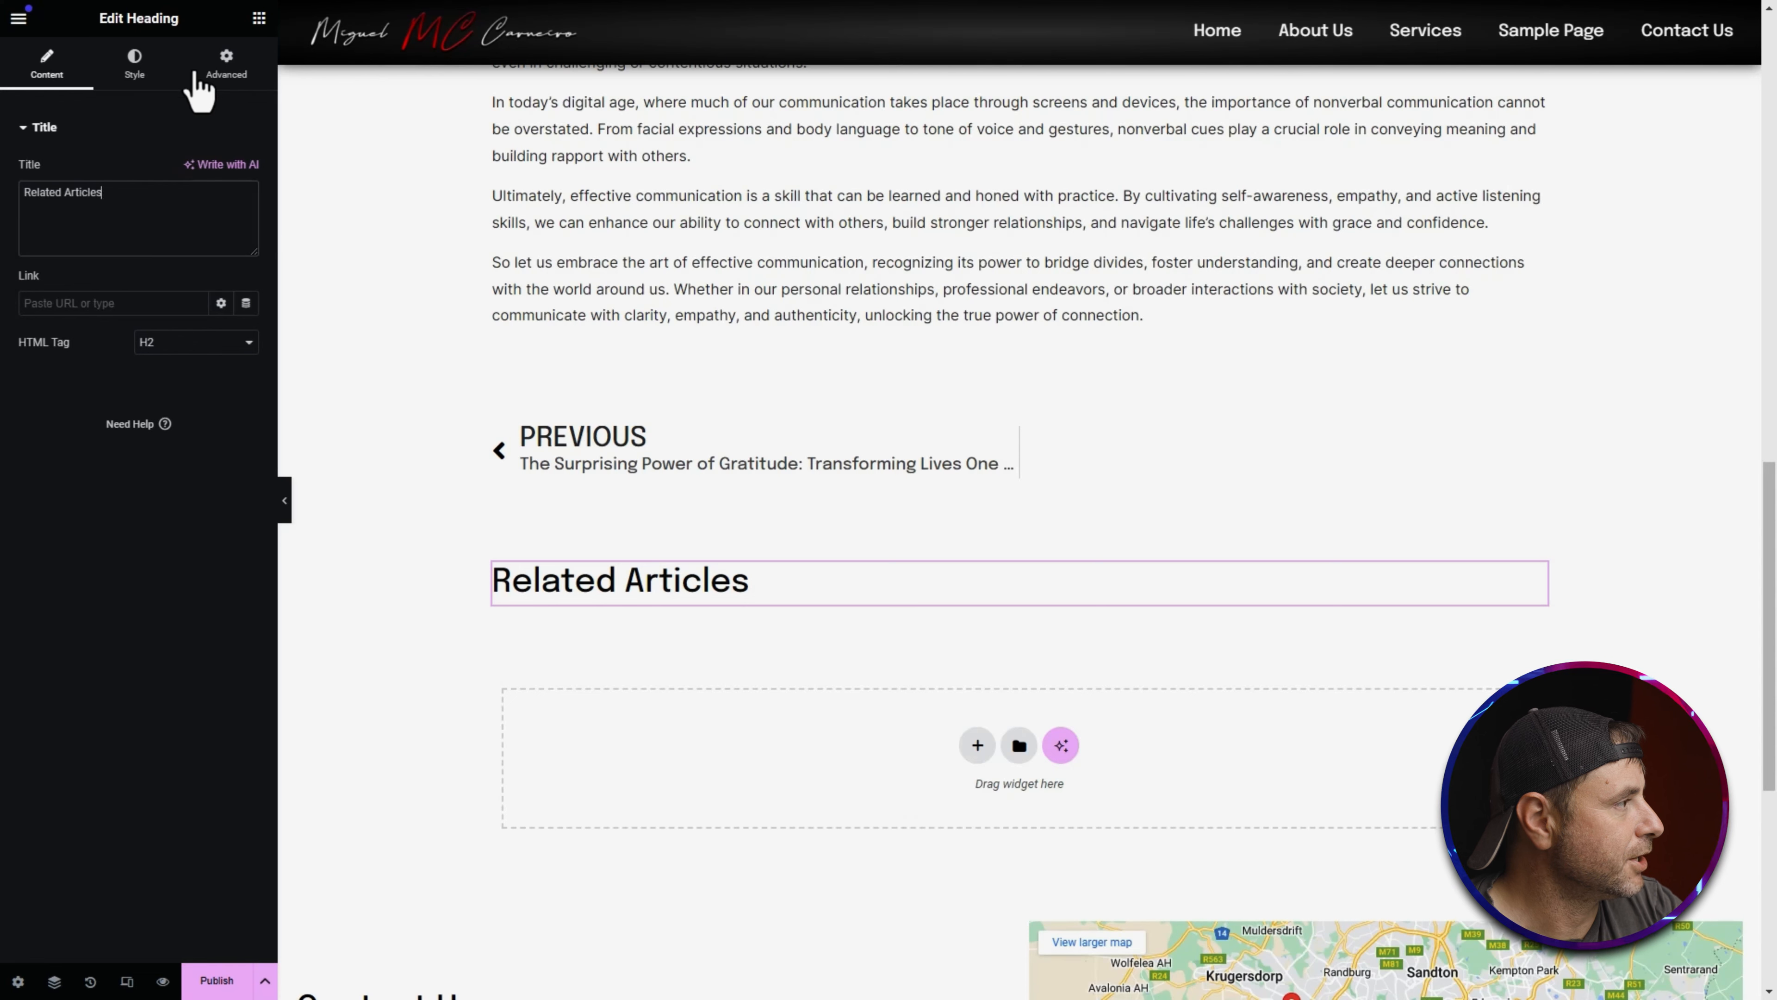
{"action": "left_click", "coordinate": [133, 67]}
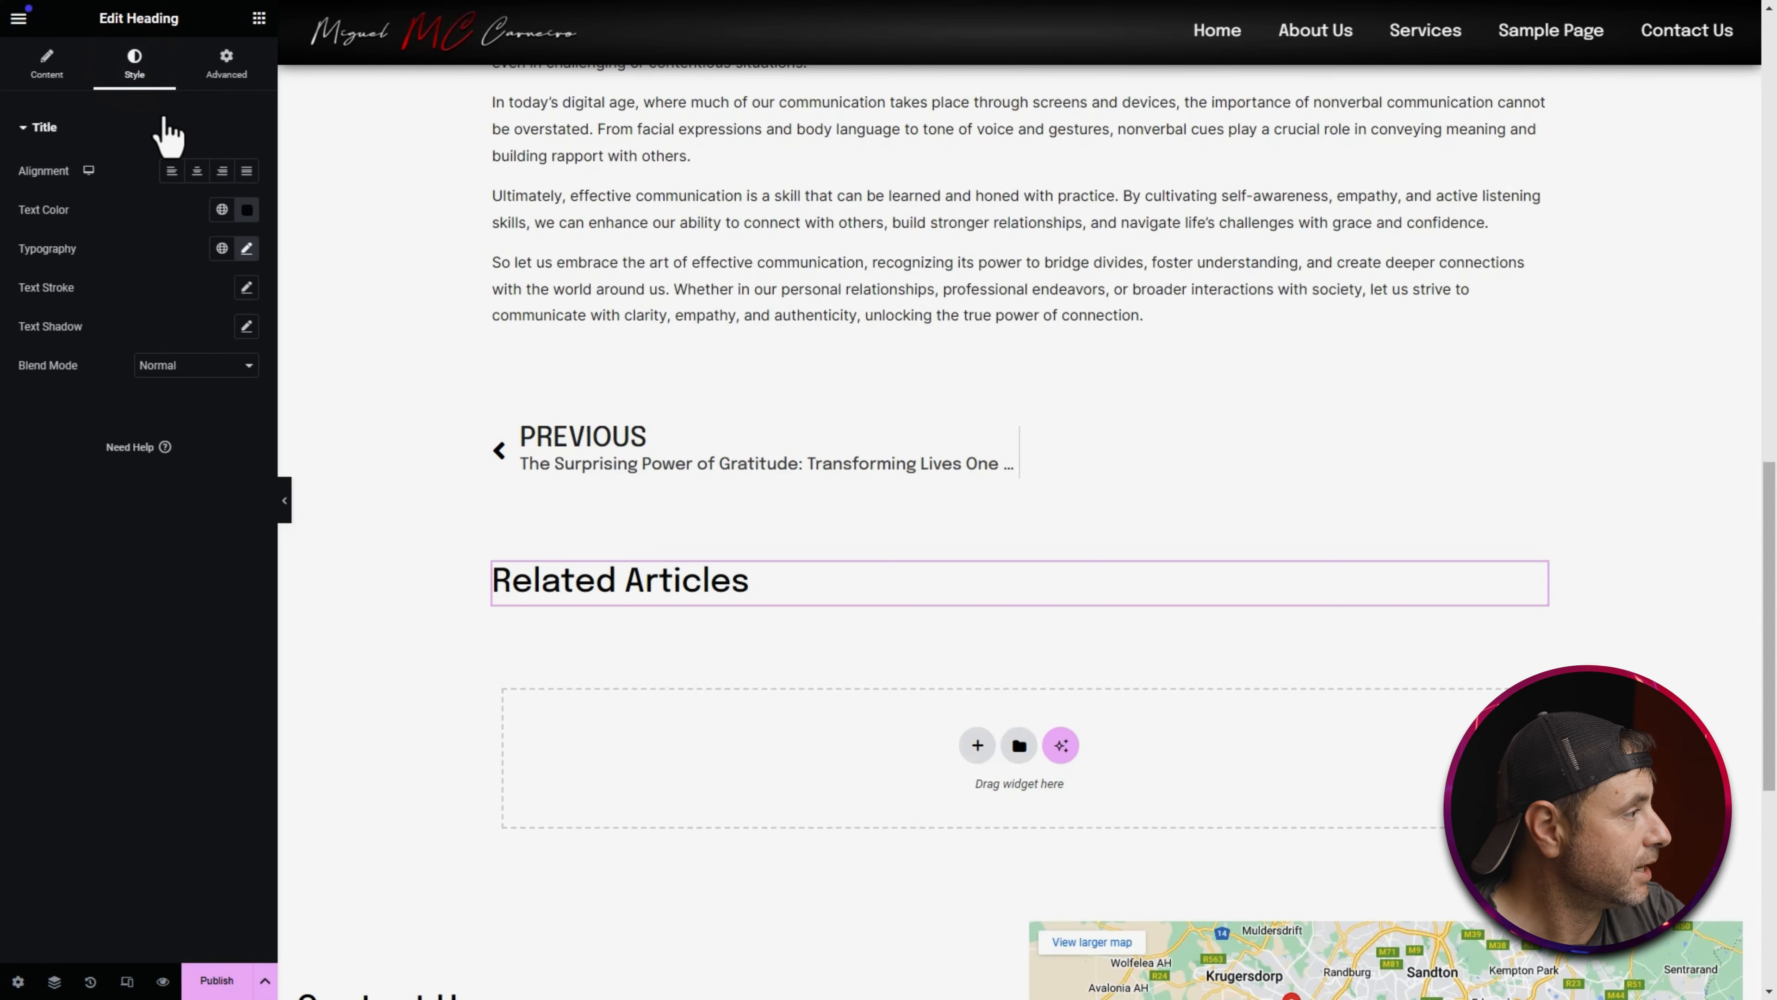
{"action": "left_click", "coordinate": [163, 168]}
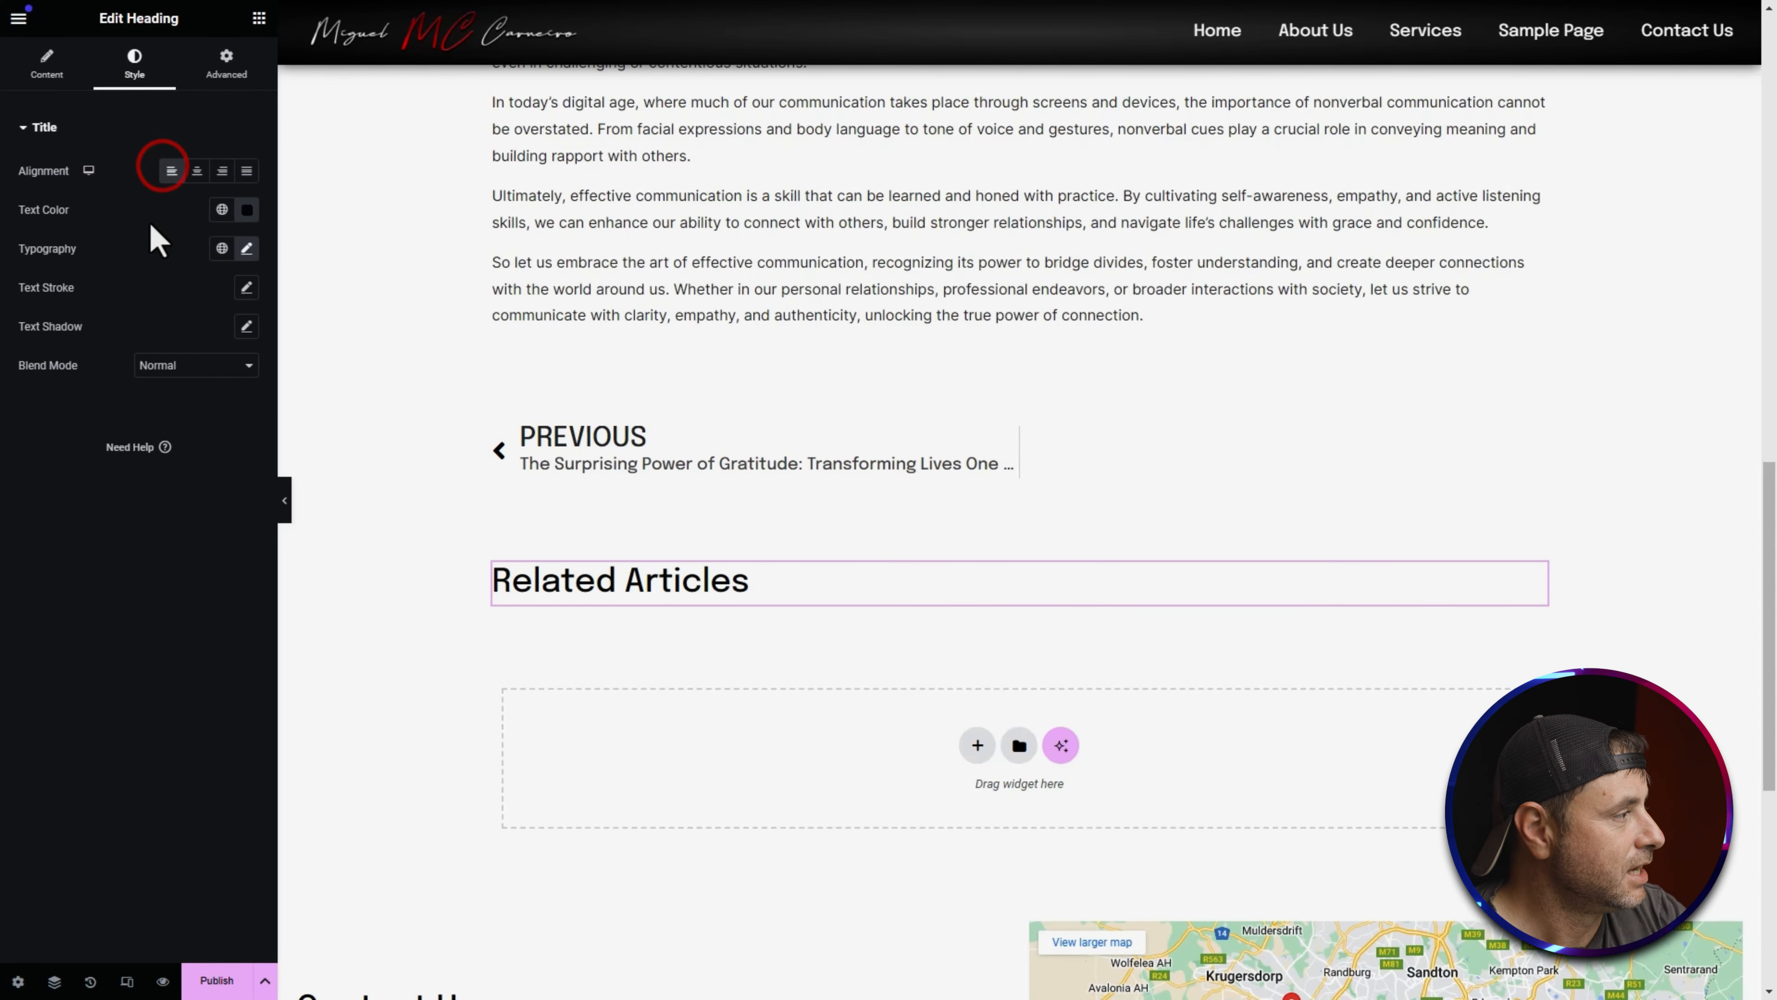
Step: Set the text transform of the Related Articles heading to Uppercase in its typography settings
{"action": "left_click", "coordinate": [165, 236]}
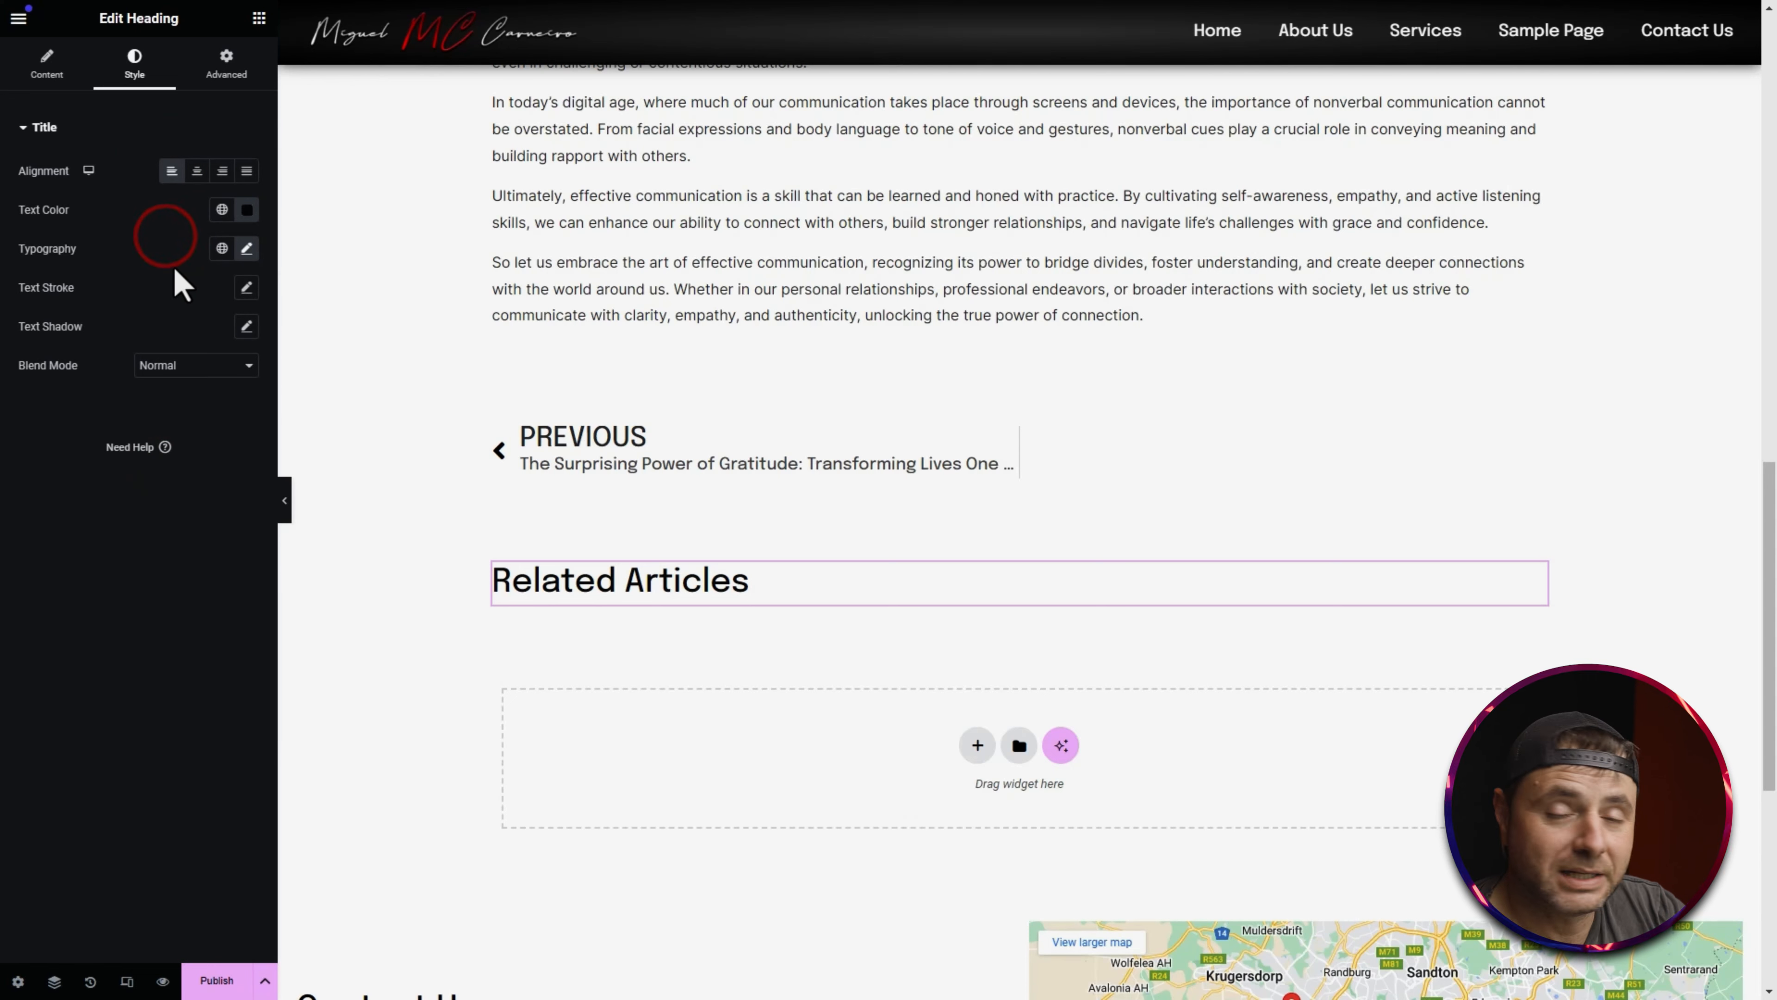
{"action": "left_click", "coordinate": [246, 248]}
{"action": "left_click", "coordinate": [166, 469]}
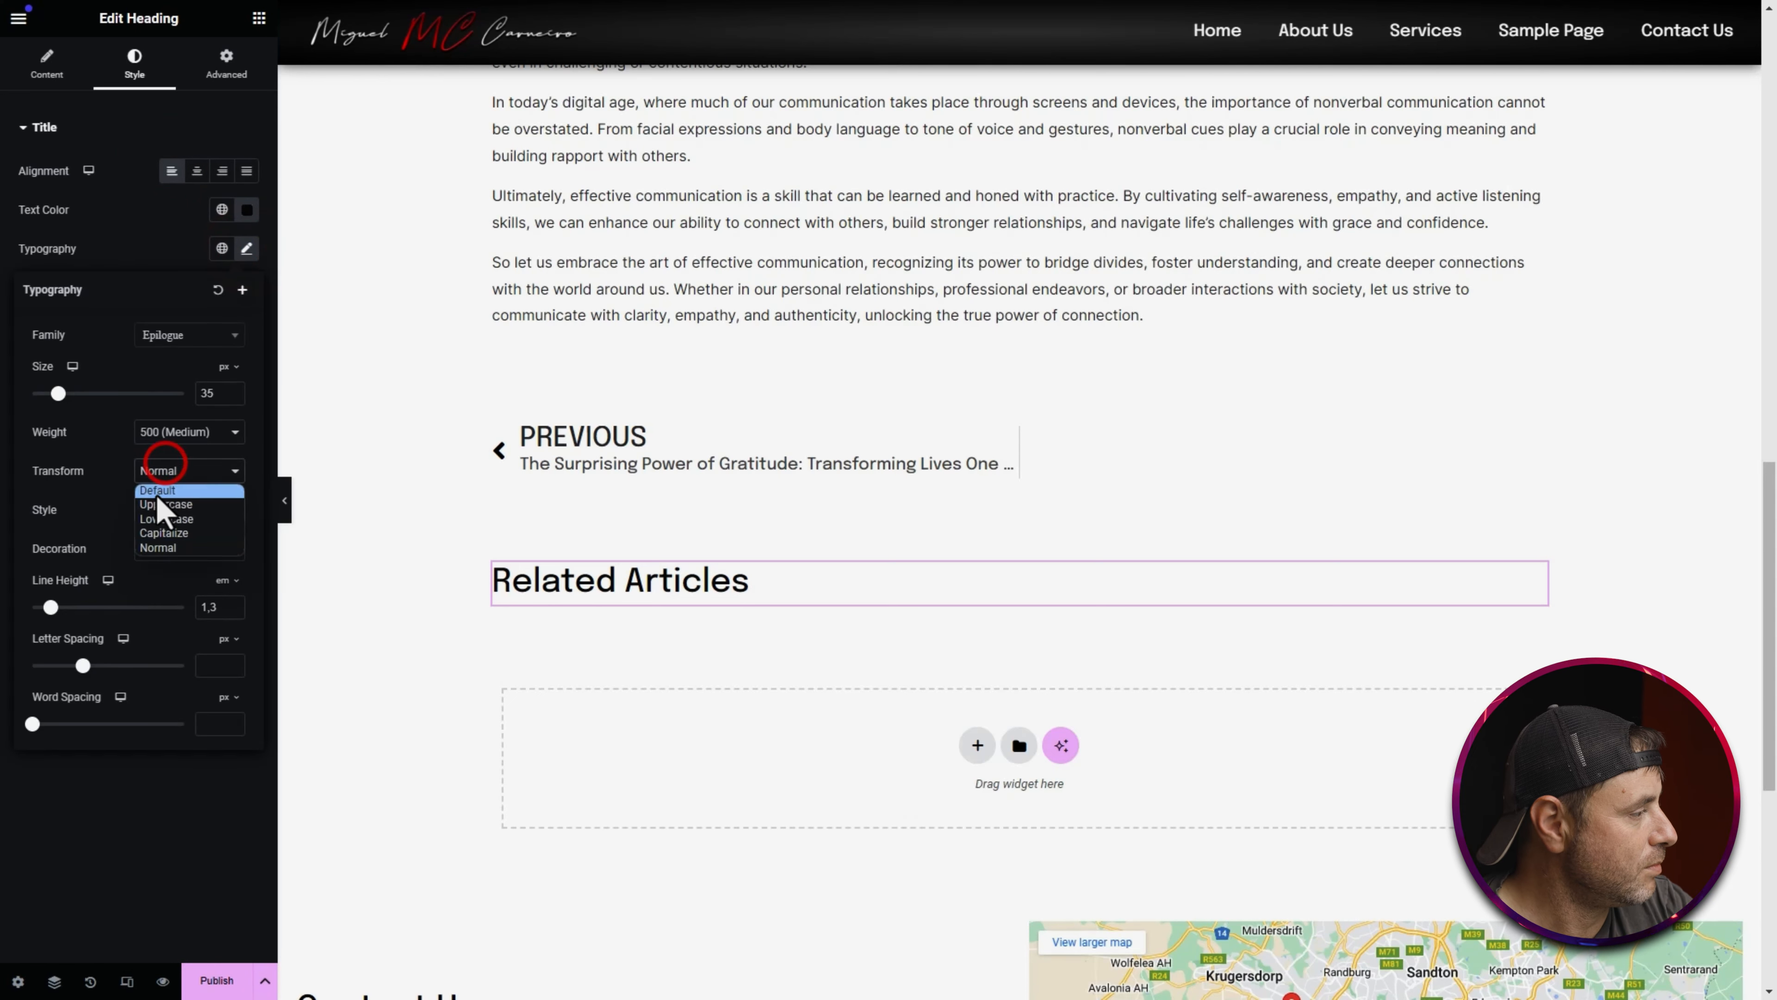
{"action": "left_click", "coordinate": [154, 501]}
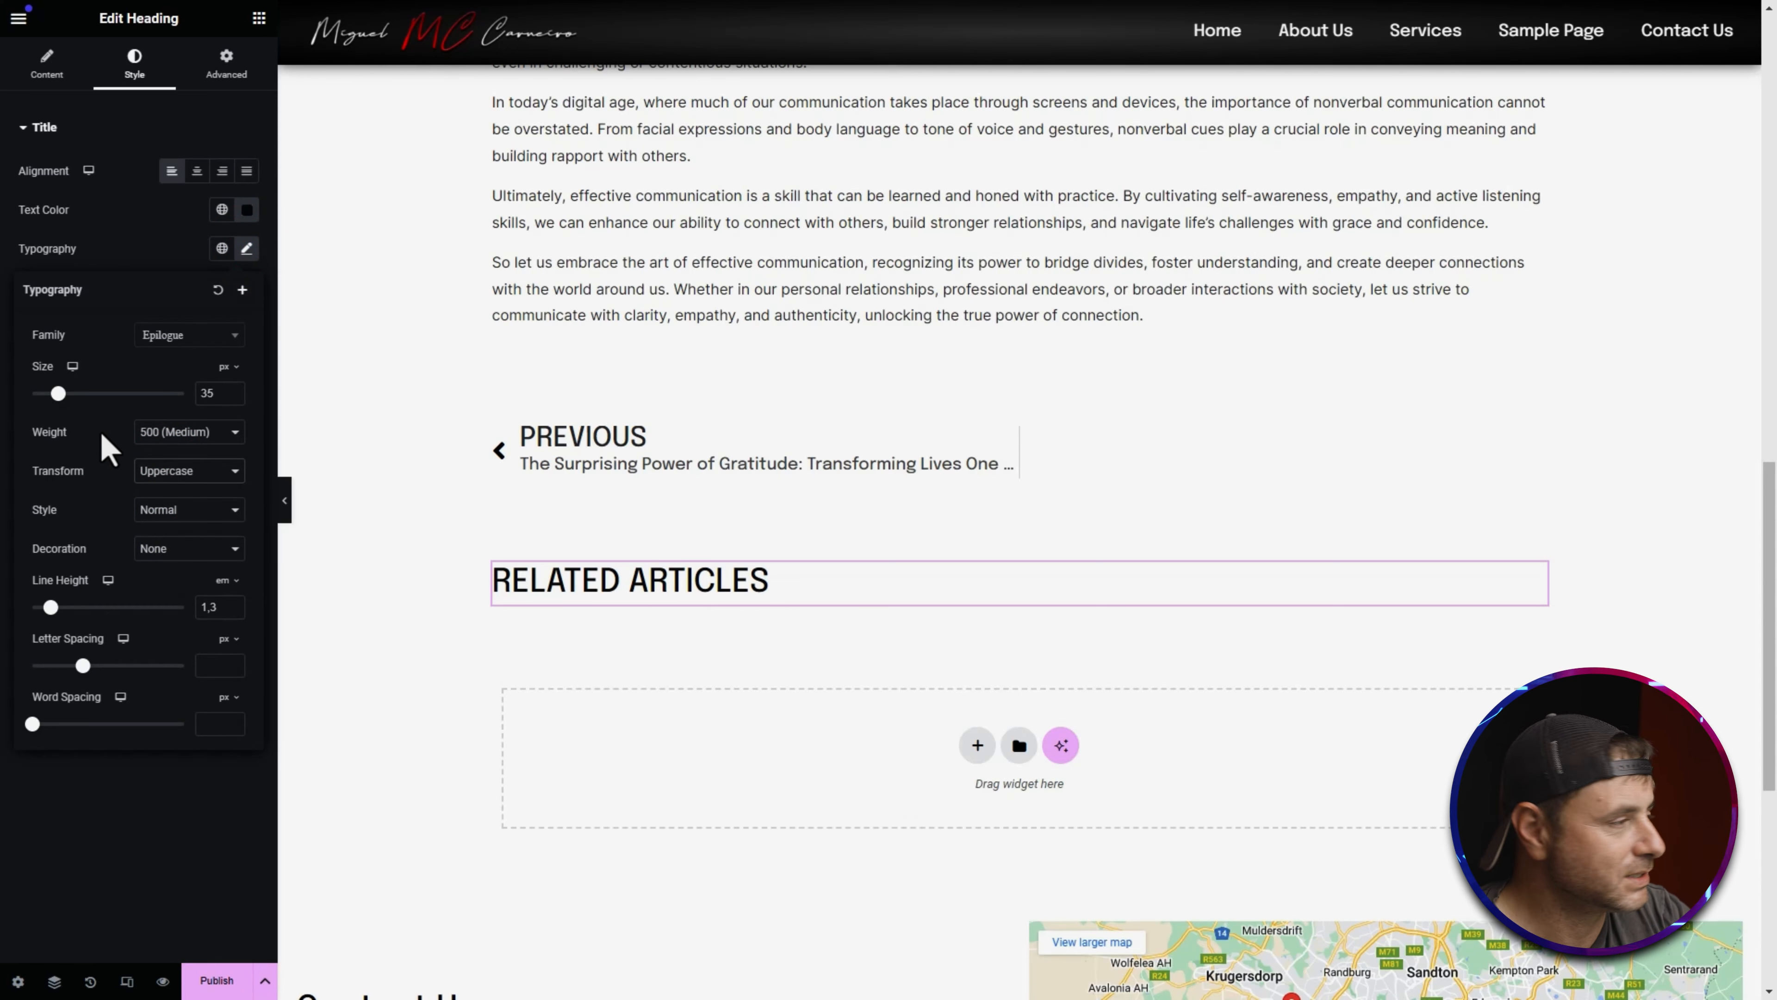
{"action": "left_click", "coordinate": [269, 133]}
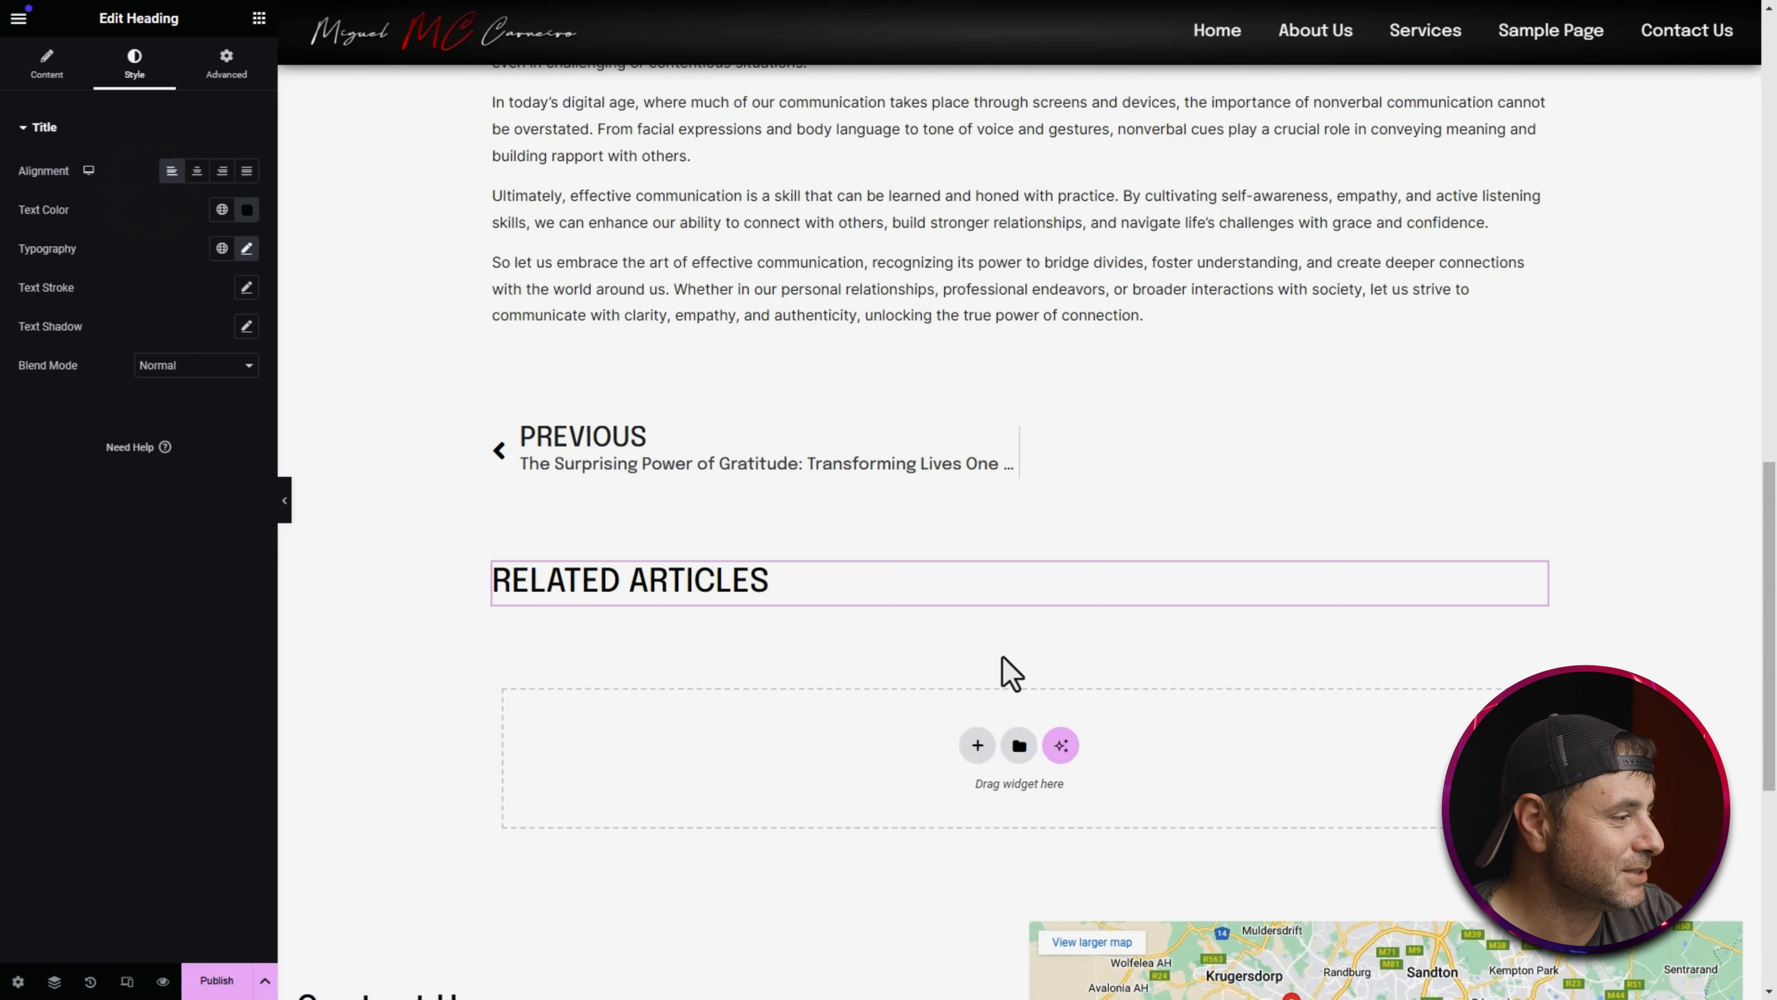
Step: Duplicate the spacer above the Related Articles heading and move the copy directly below the heading
{"action": "right_click", "coordinate": [1059, 526]}
{"action": "left_click", "coordinate": [1100, 588]}
{"action": "left_click_drag", "start_coordinate": [1531, 523], "coordinate": [924, 693]}
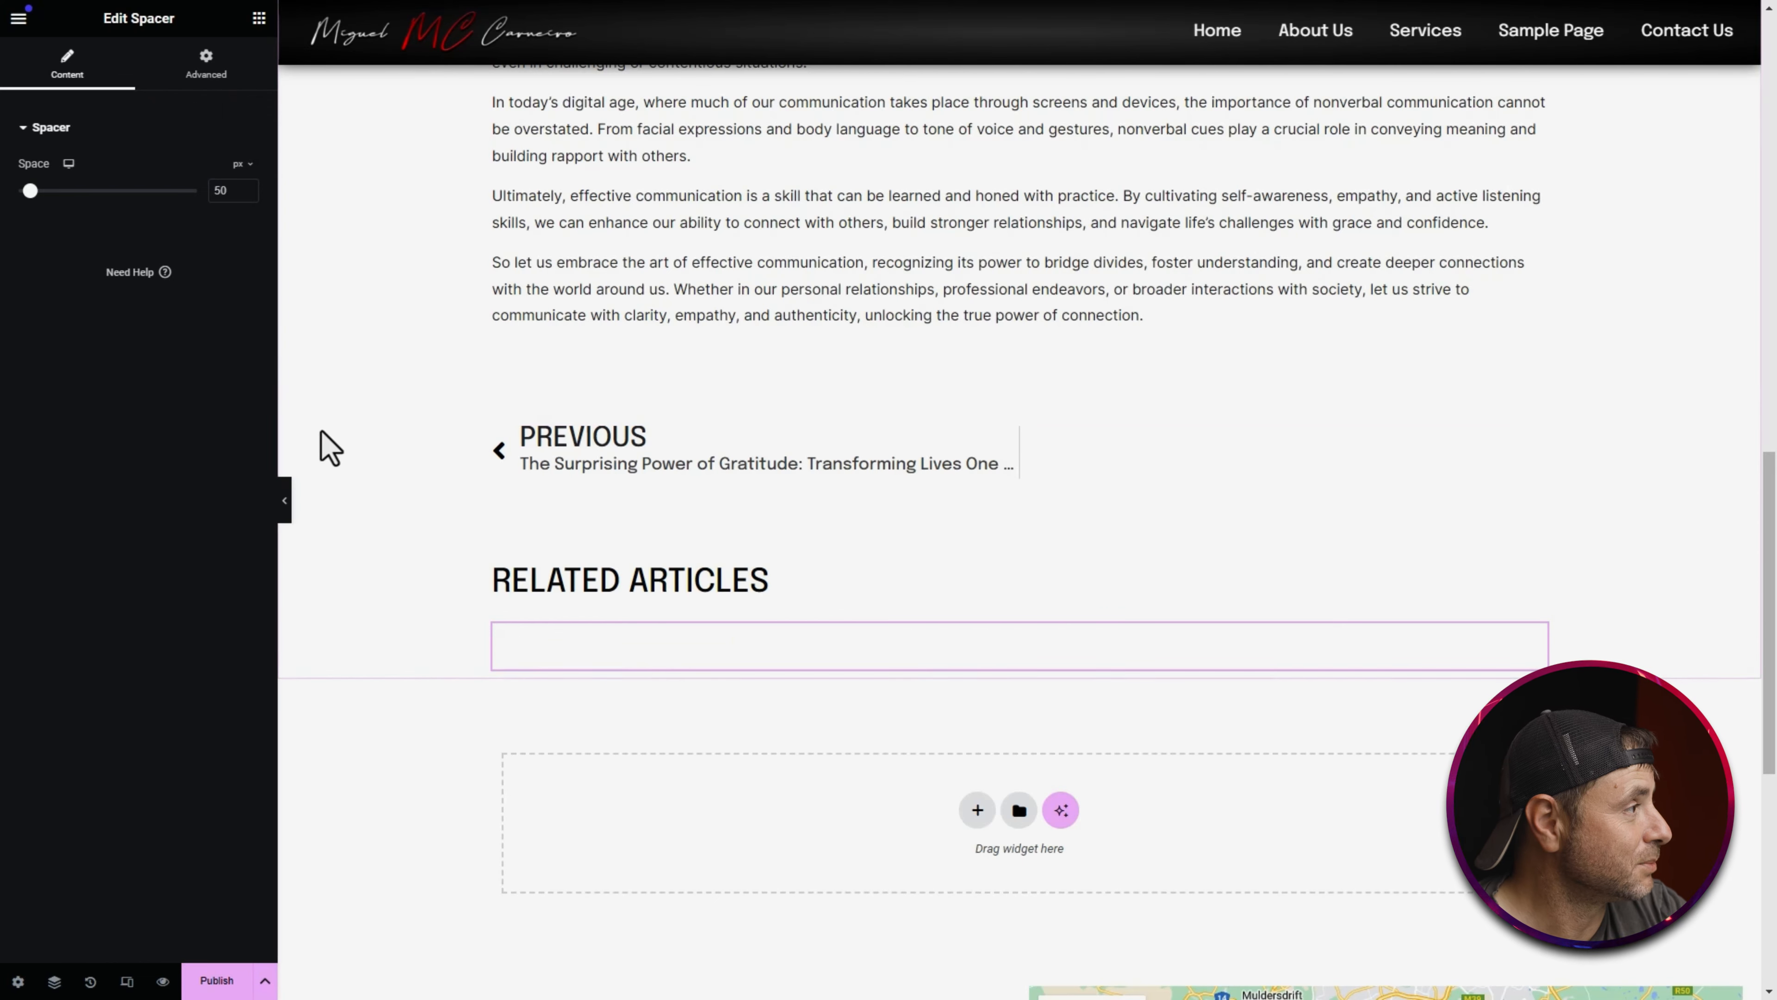
Step: Find the Posts widget by searching for "posts" and add it below the spacer under the Related Articles heading
{"action": "left_click", "coordinate": [258, 19]}
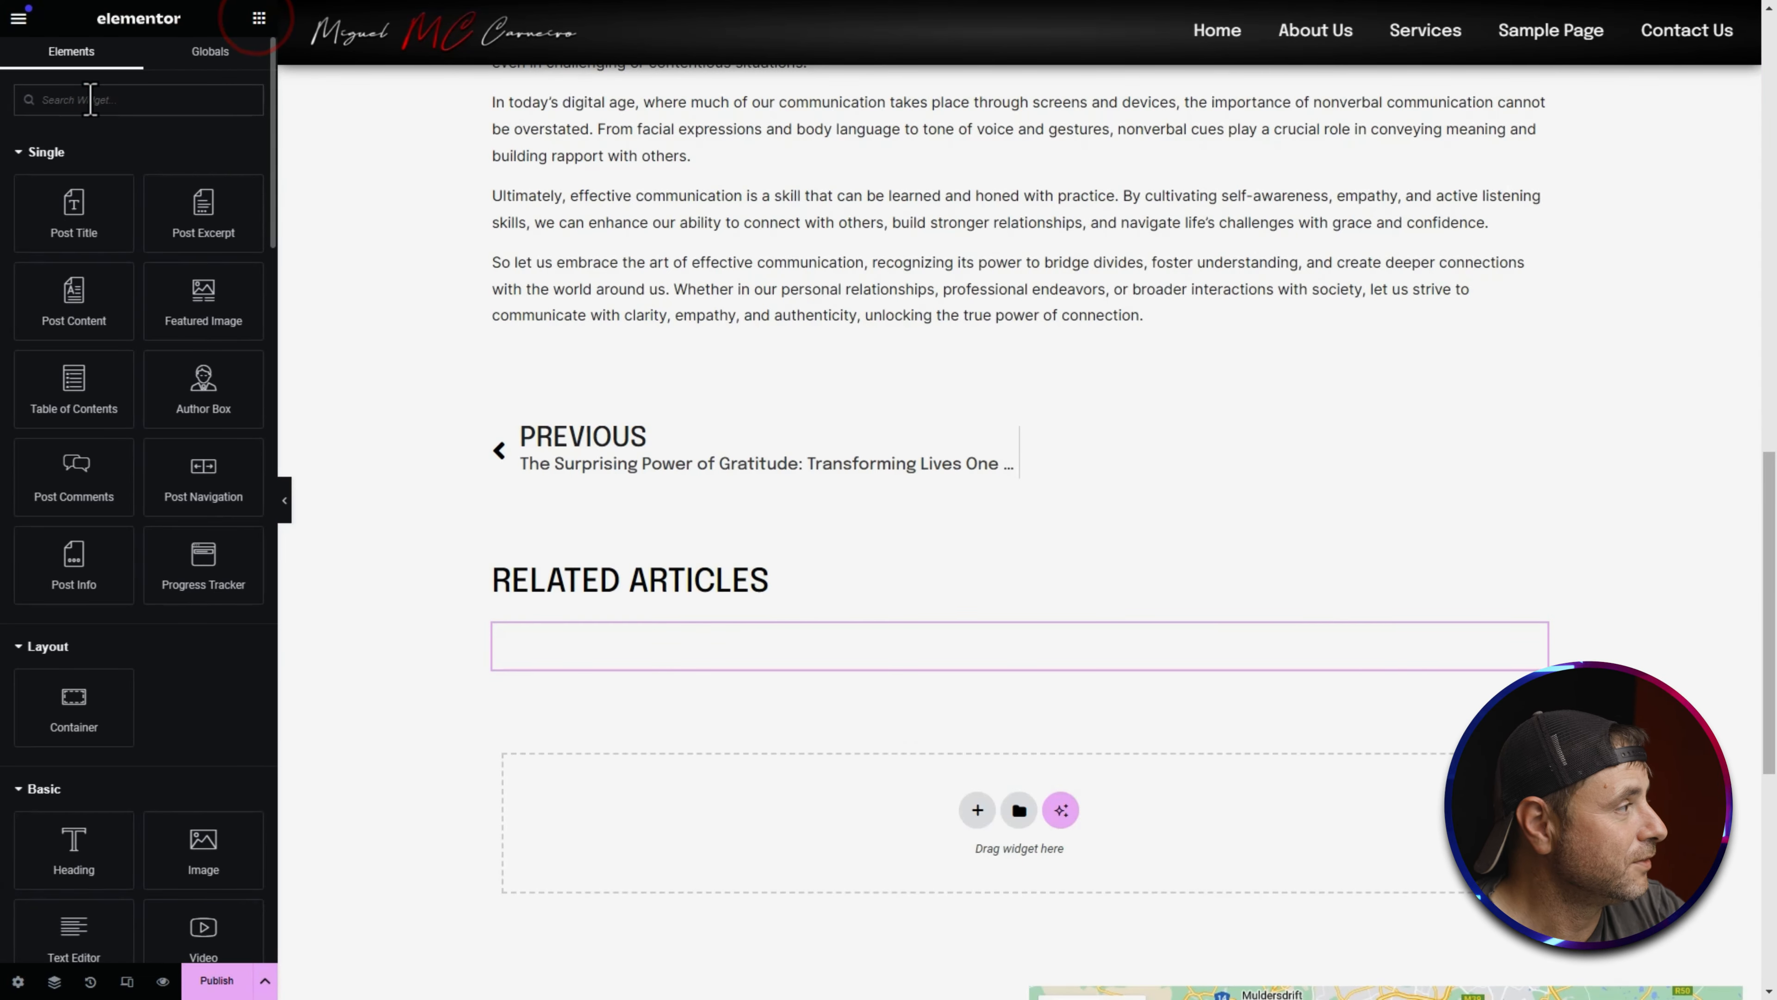
{"action": "type", "text": "posts"}
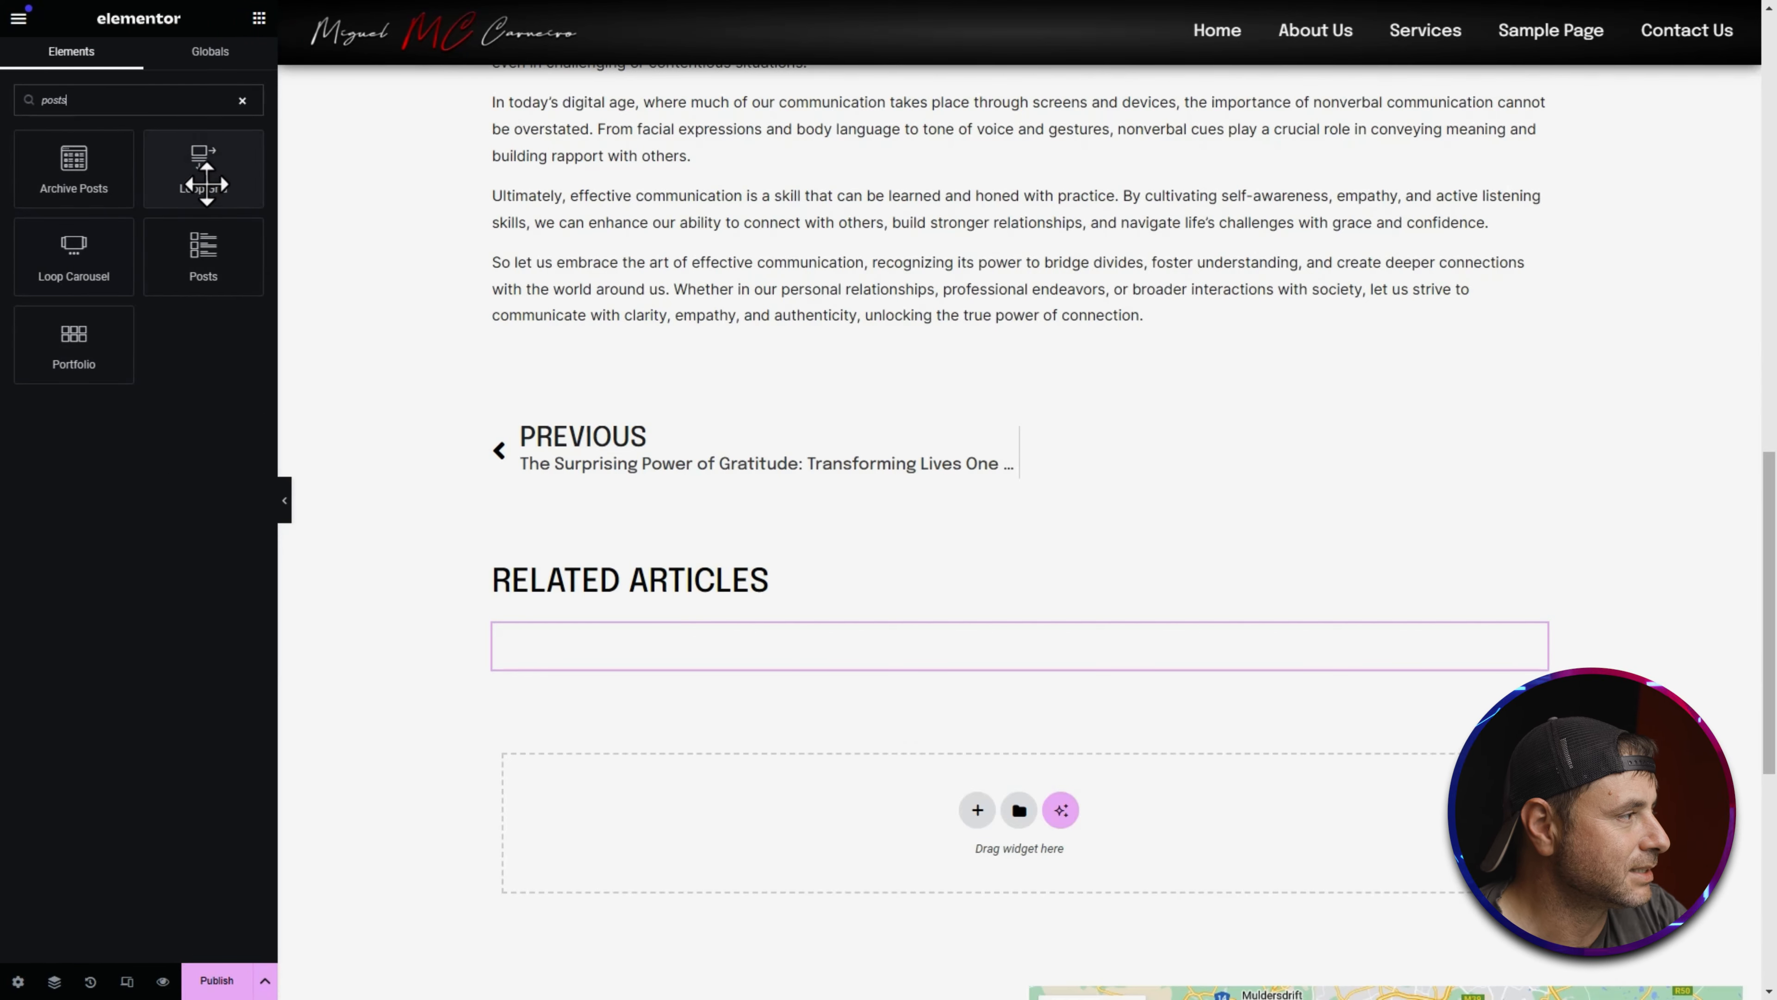
{"action": "left_click_drag", "start_coordinate": [206, 183], "coordinate": [474, 658]}
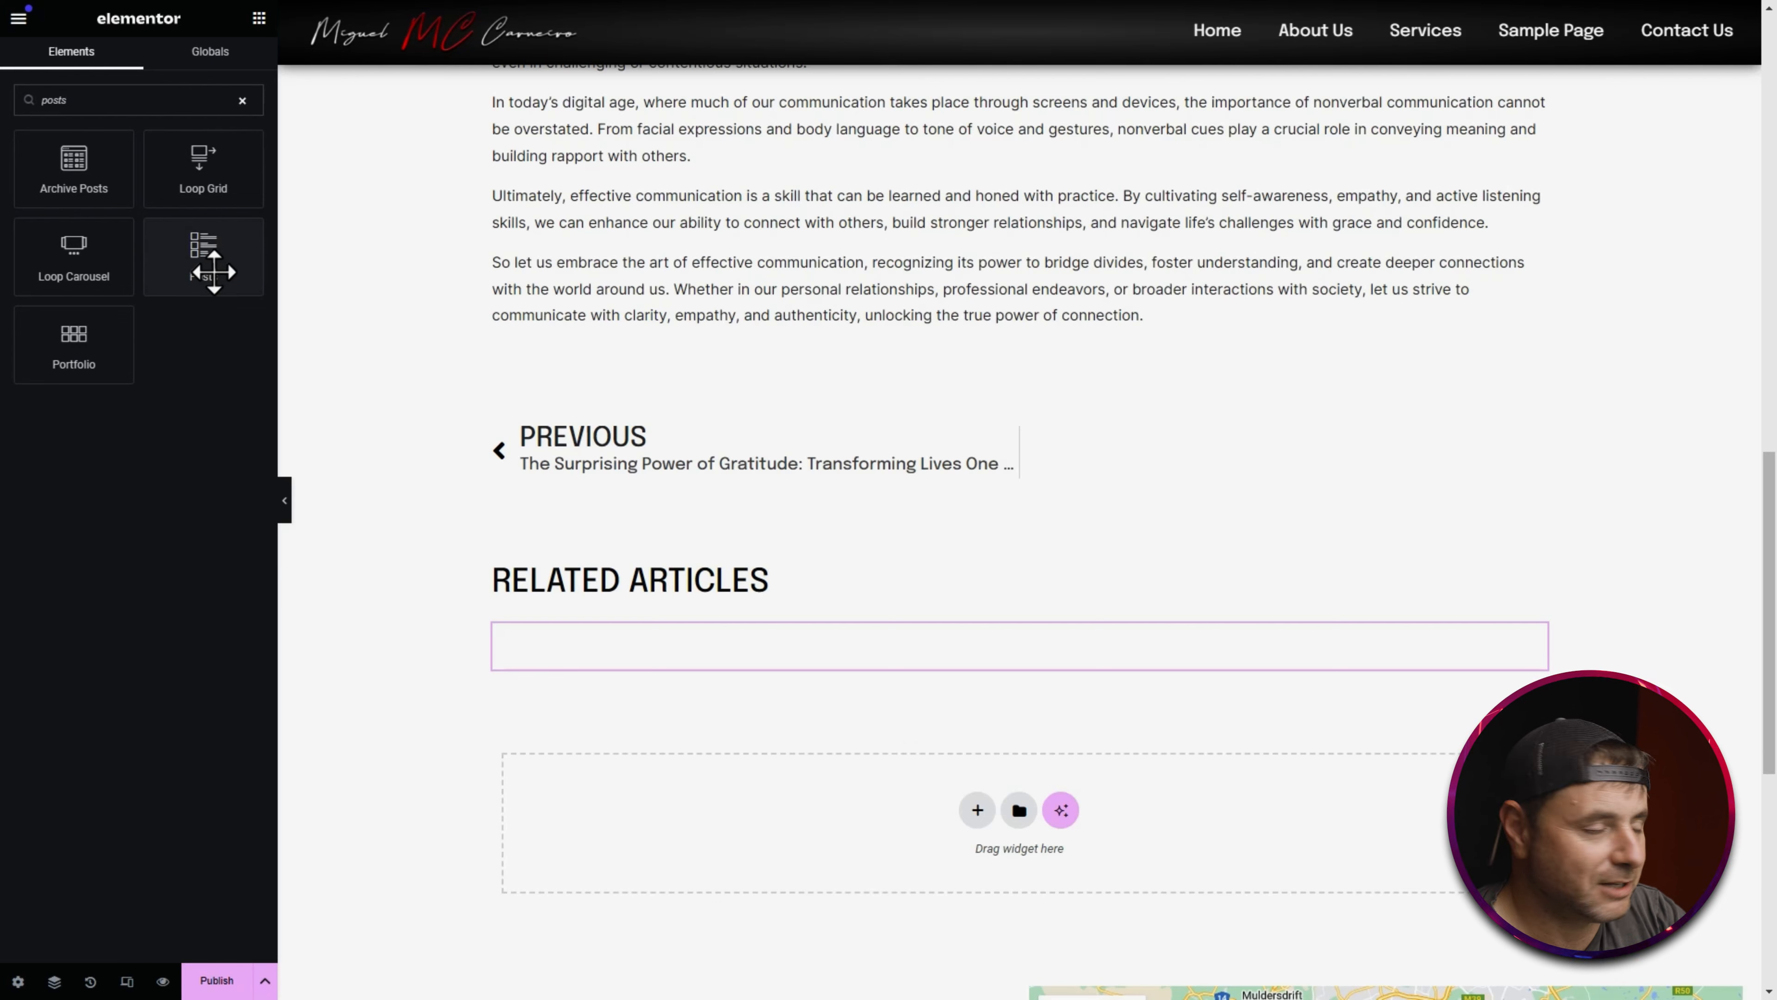
{"action": "left_click_drag", "start_coordinate": [201, 259], "coordinate": [620, 677]}
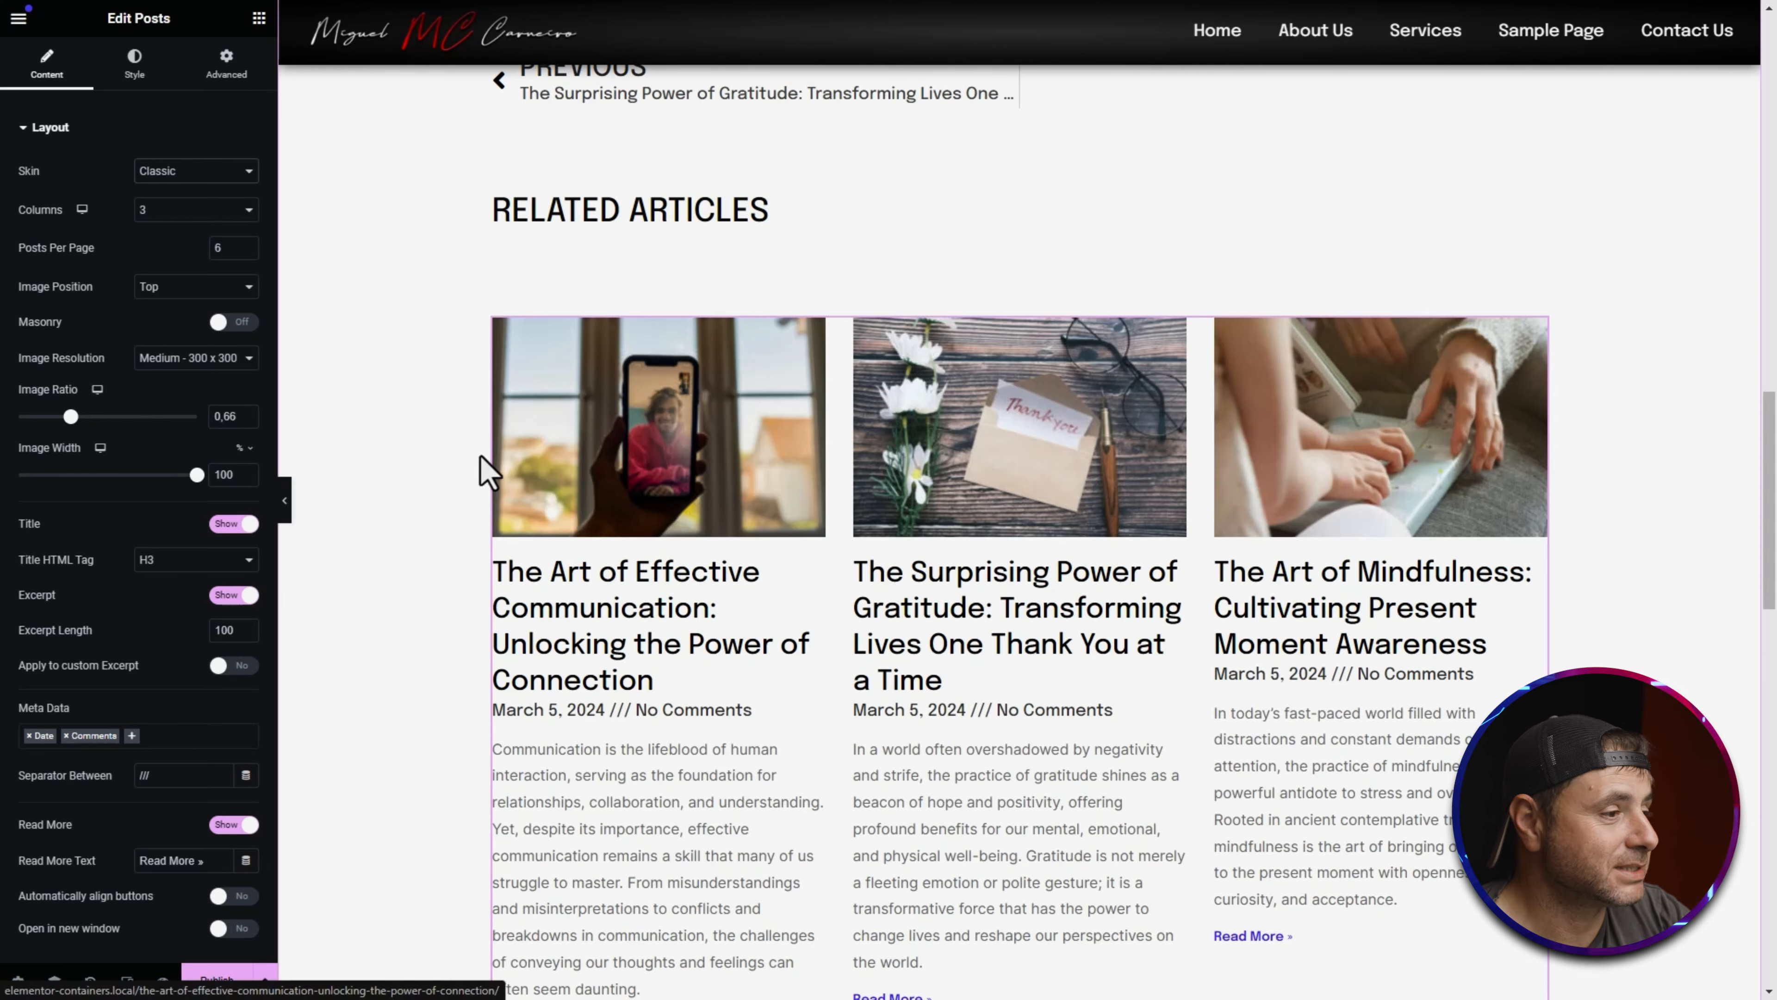
Step: Switch the Posts widget to the Cards skin and limit it to 3 posts per page
{"action": "scroll", "coordinate": [433, 490], "scroll_direction": "down", "scroll_amount": 2}
{"action": "scroll", "coordinate": [442, 541], "scroll_direction": "down", "scroll_amount": 5}
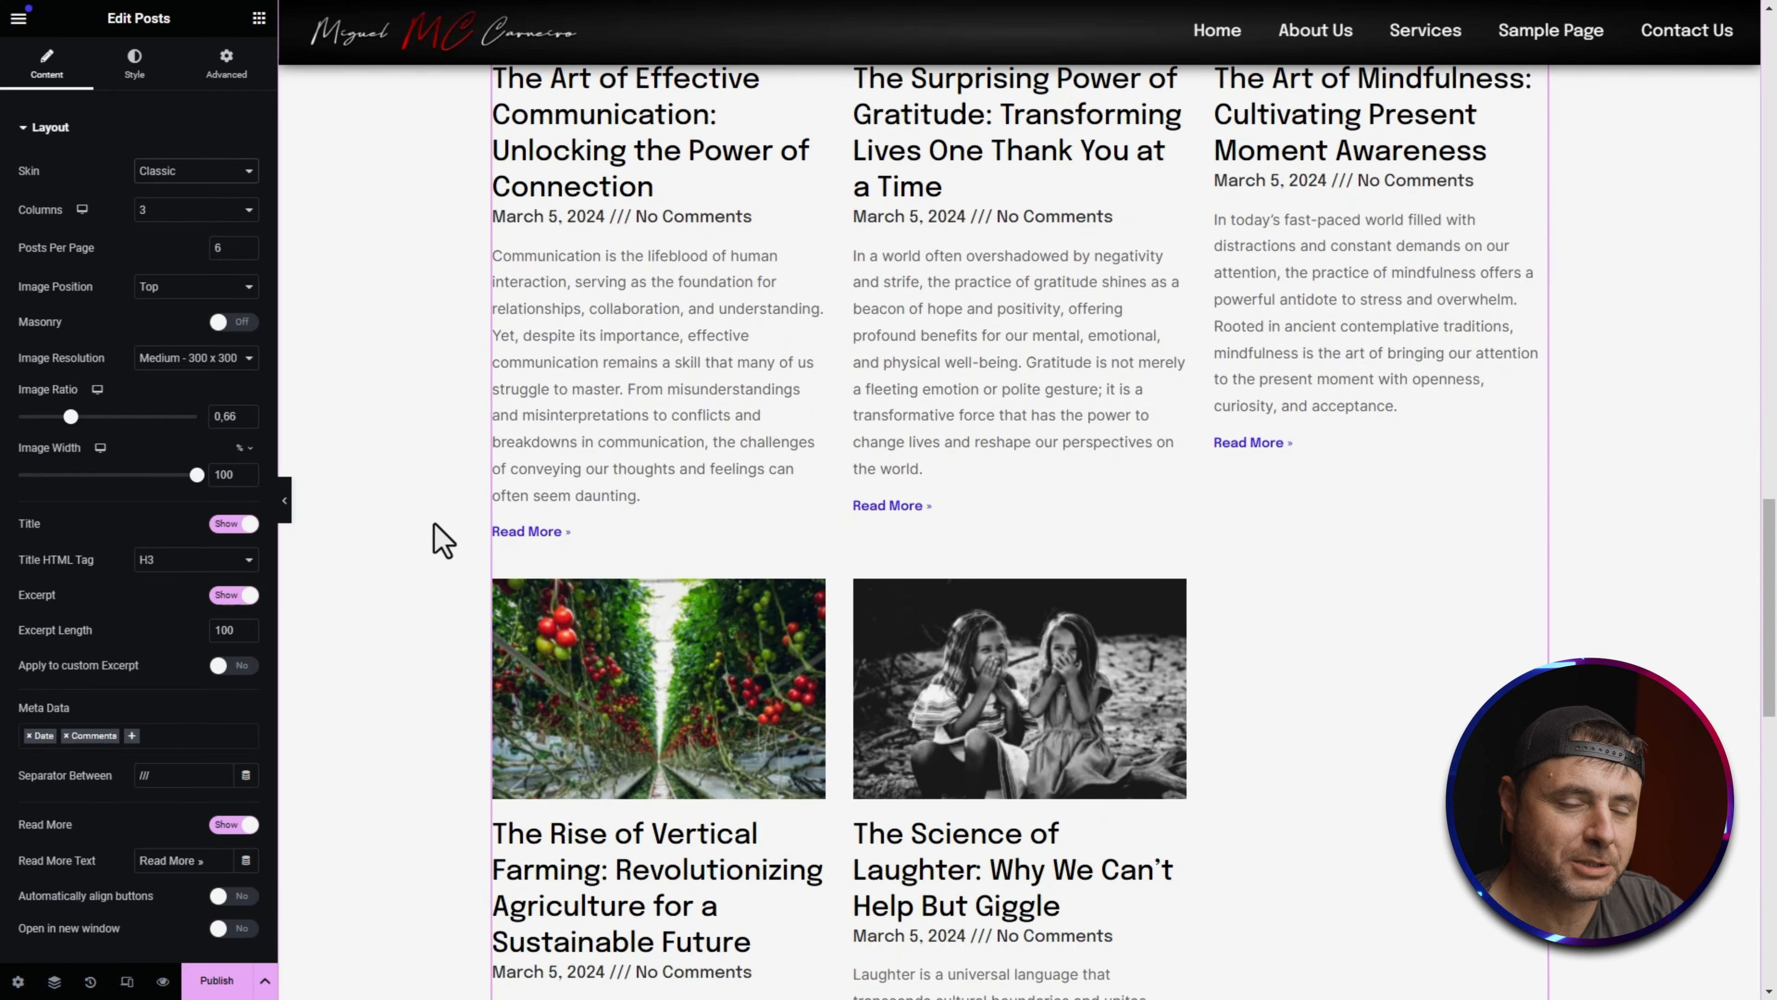
{"action": "scroll", "coordinate": [442, 540], "scroll_direction": "up", "scroll_amount": 5}
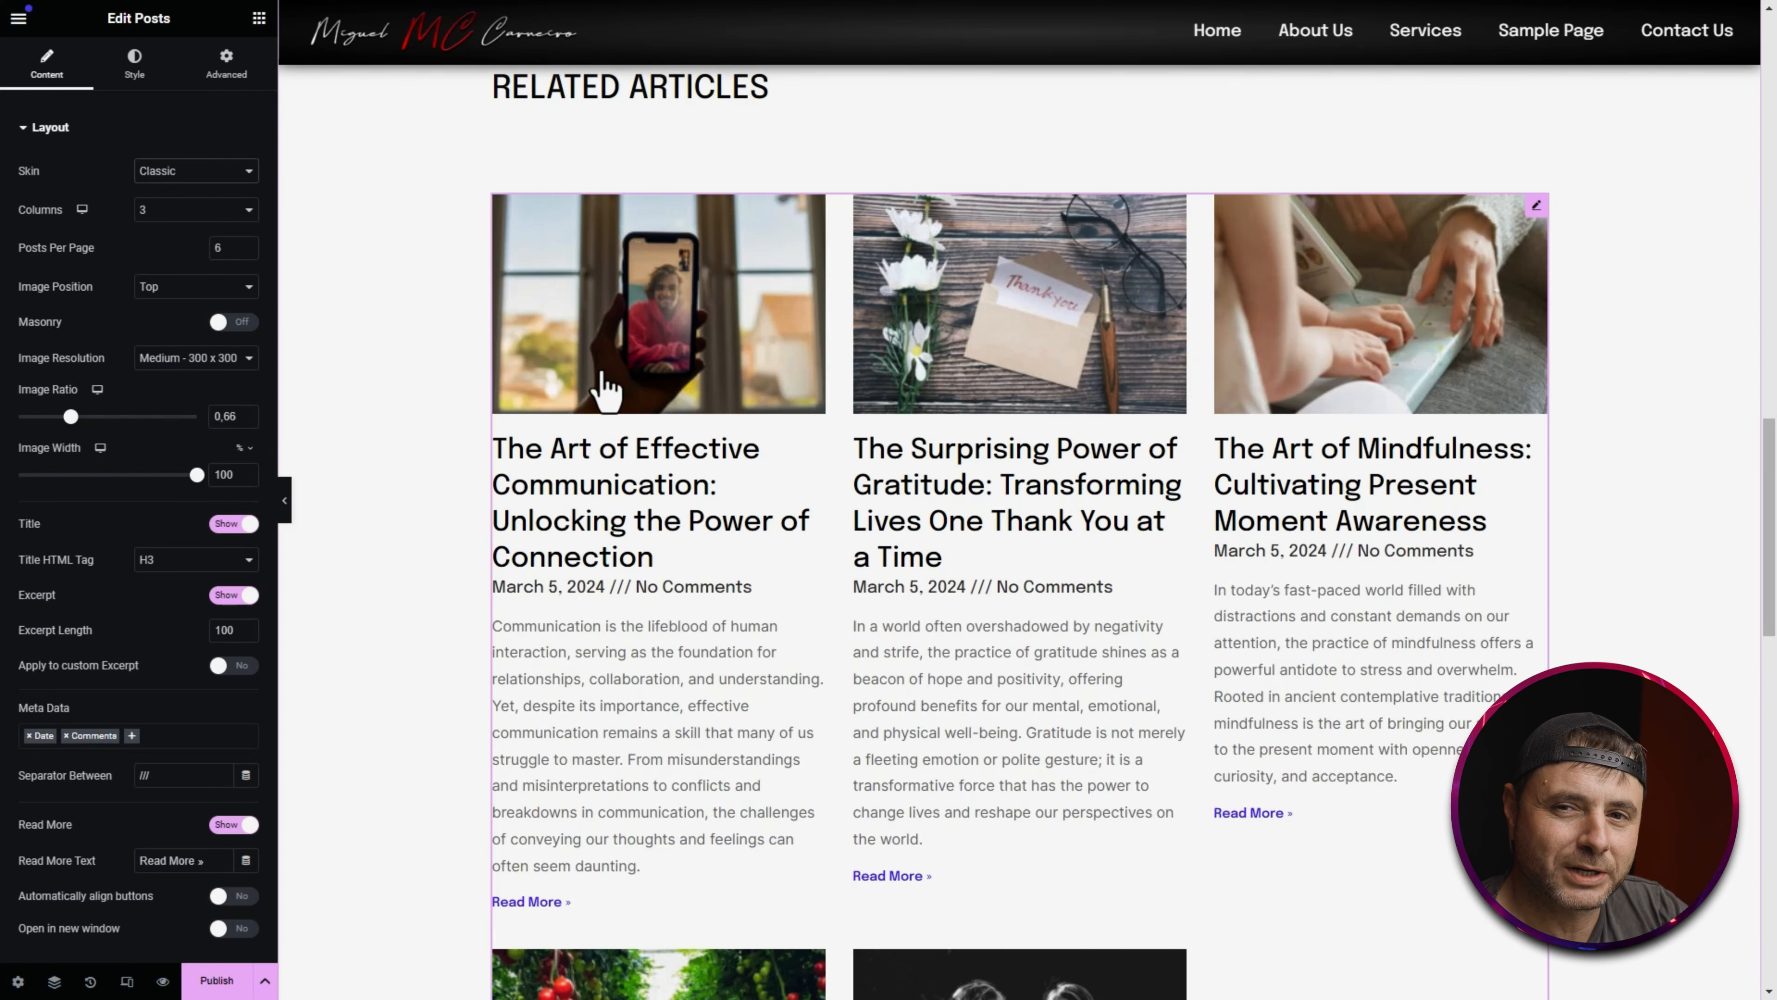
{"action": "left_click", "coordinate": [178, 166]}
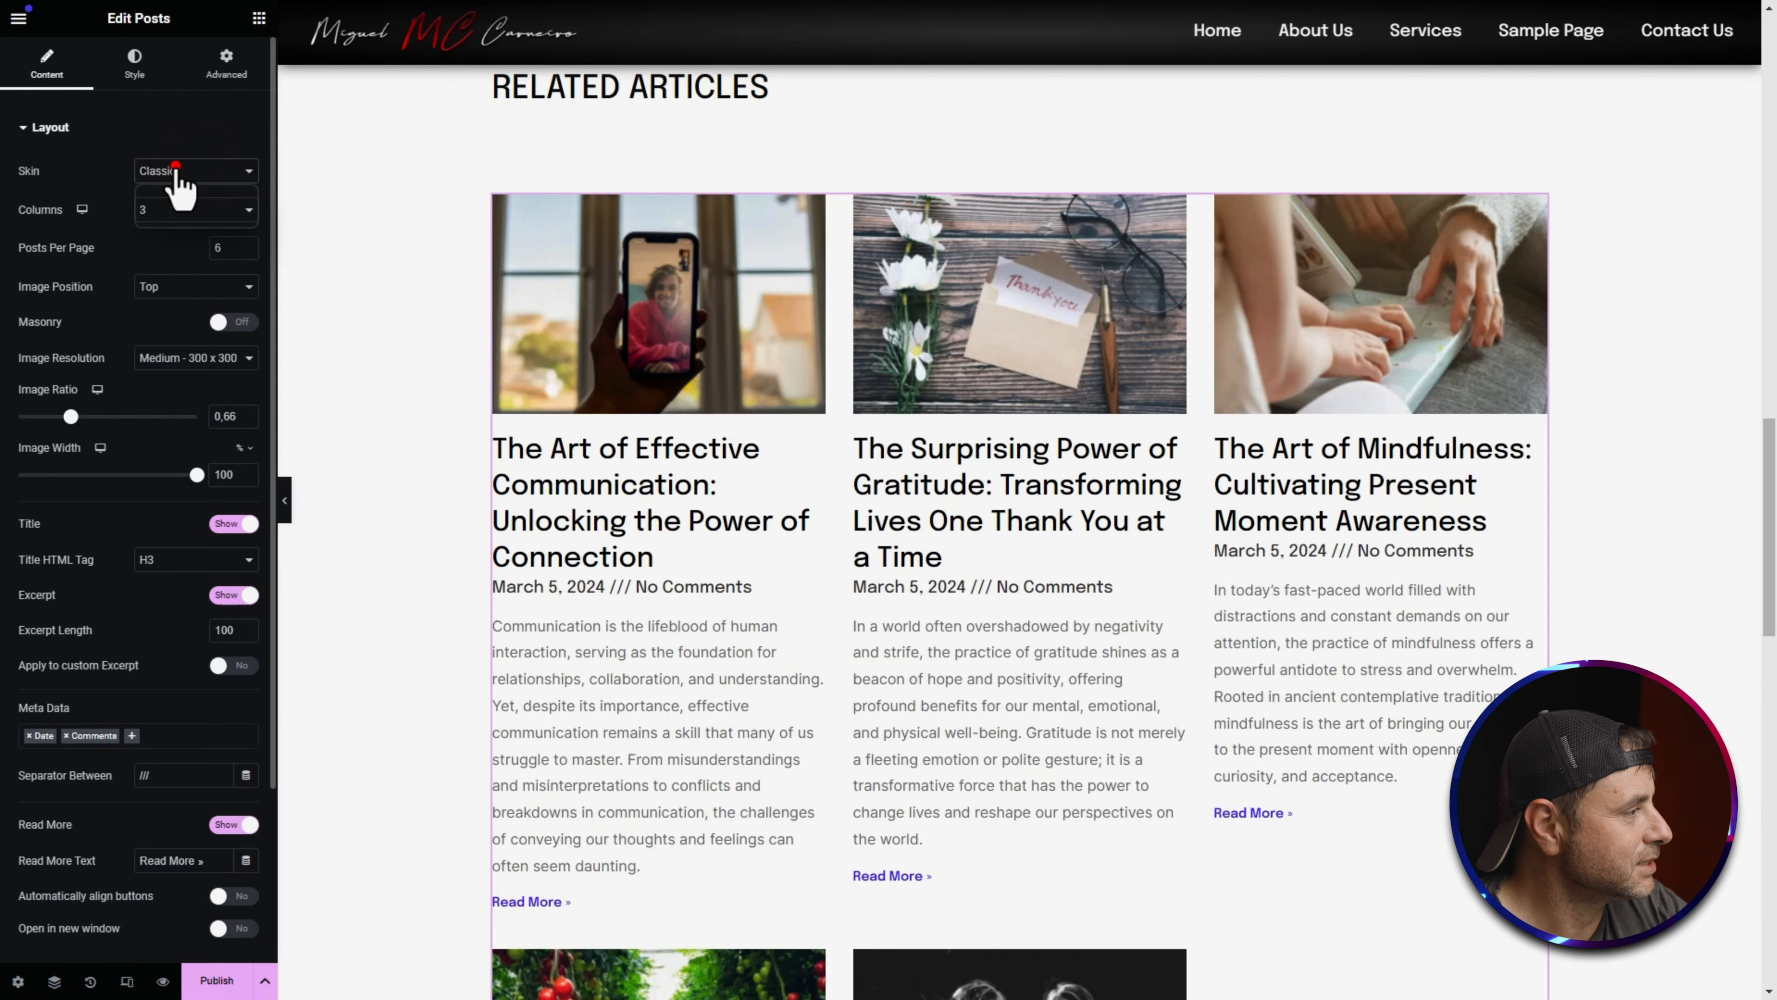
{"action": "left_click", "coordinate": [158, 205]}
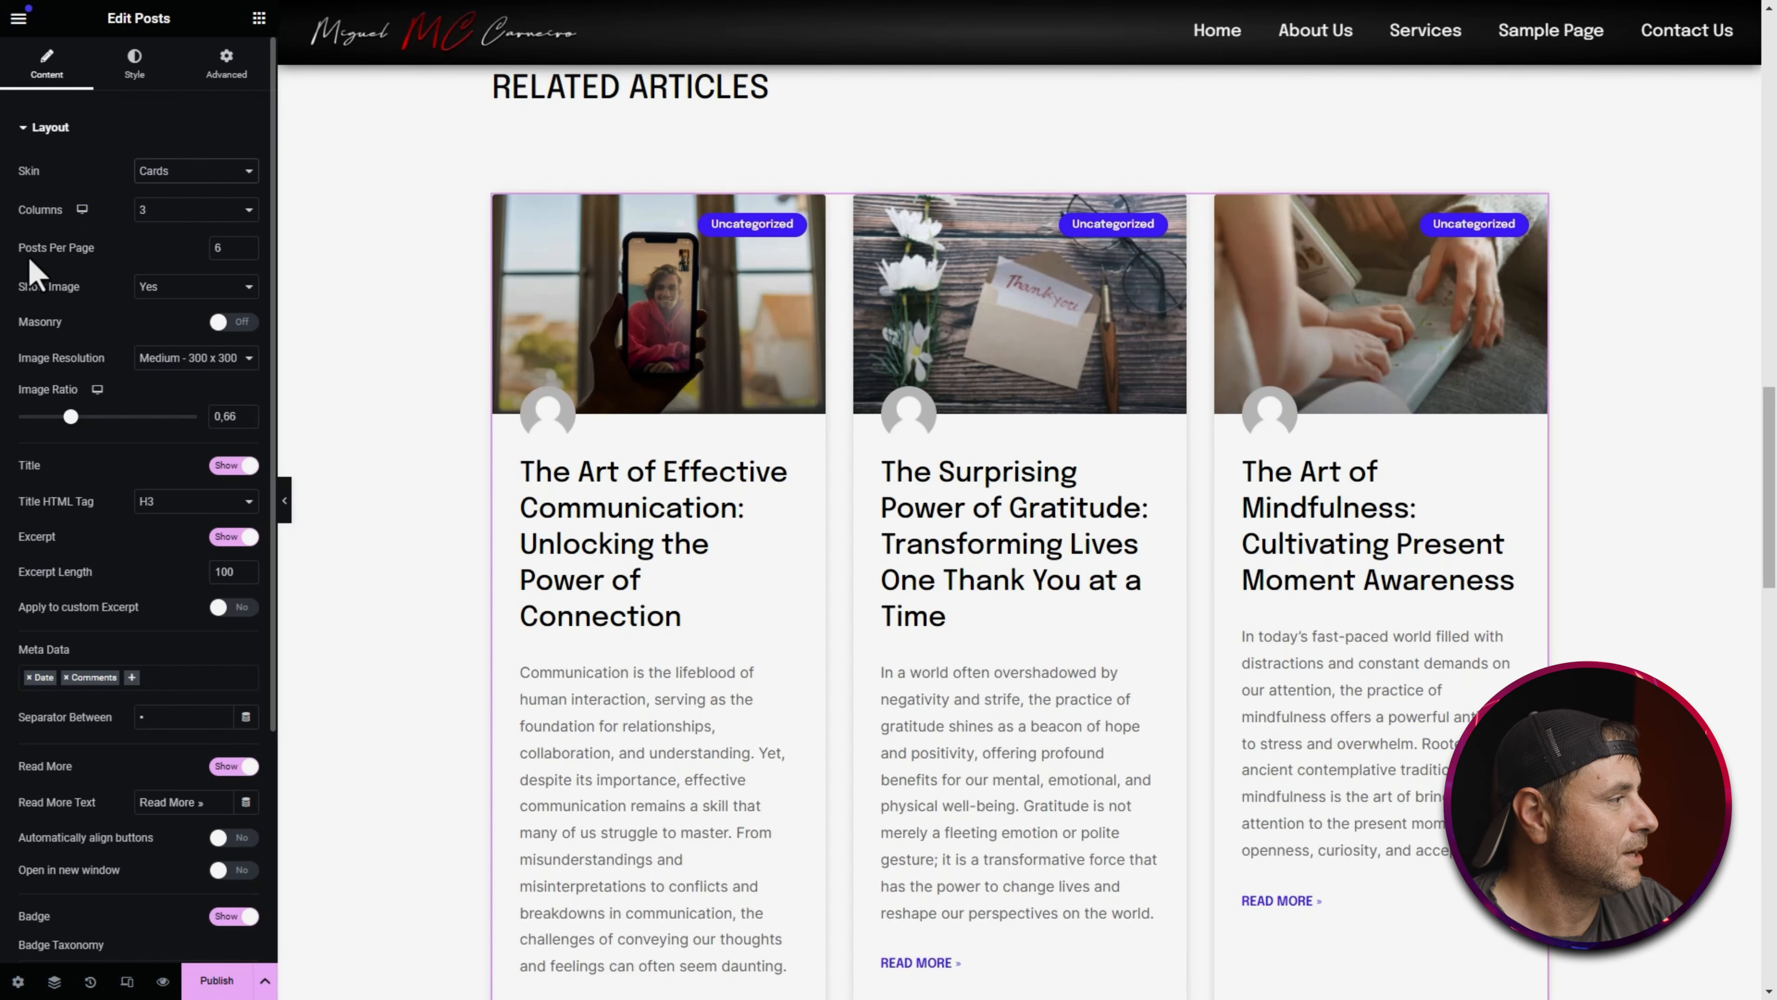
{"action": "double_click", "coordinate": [212, 249]}
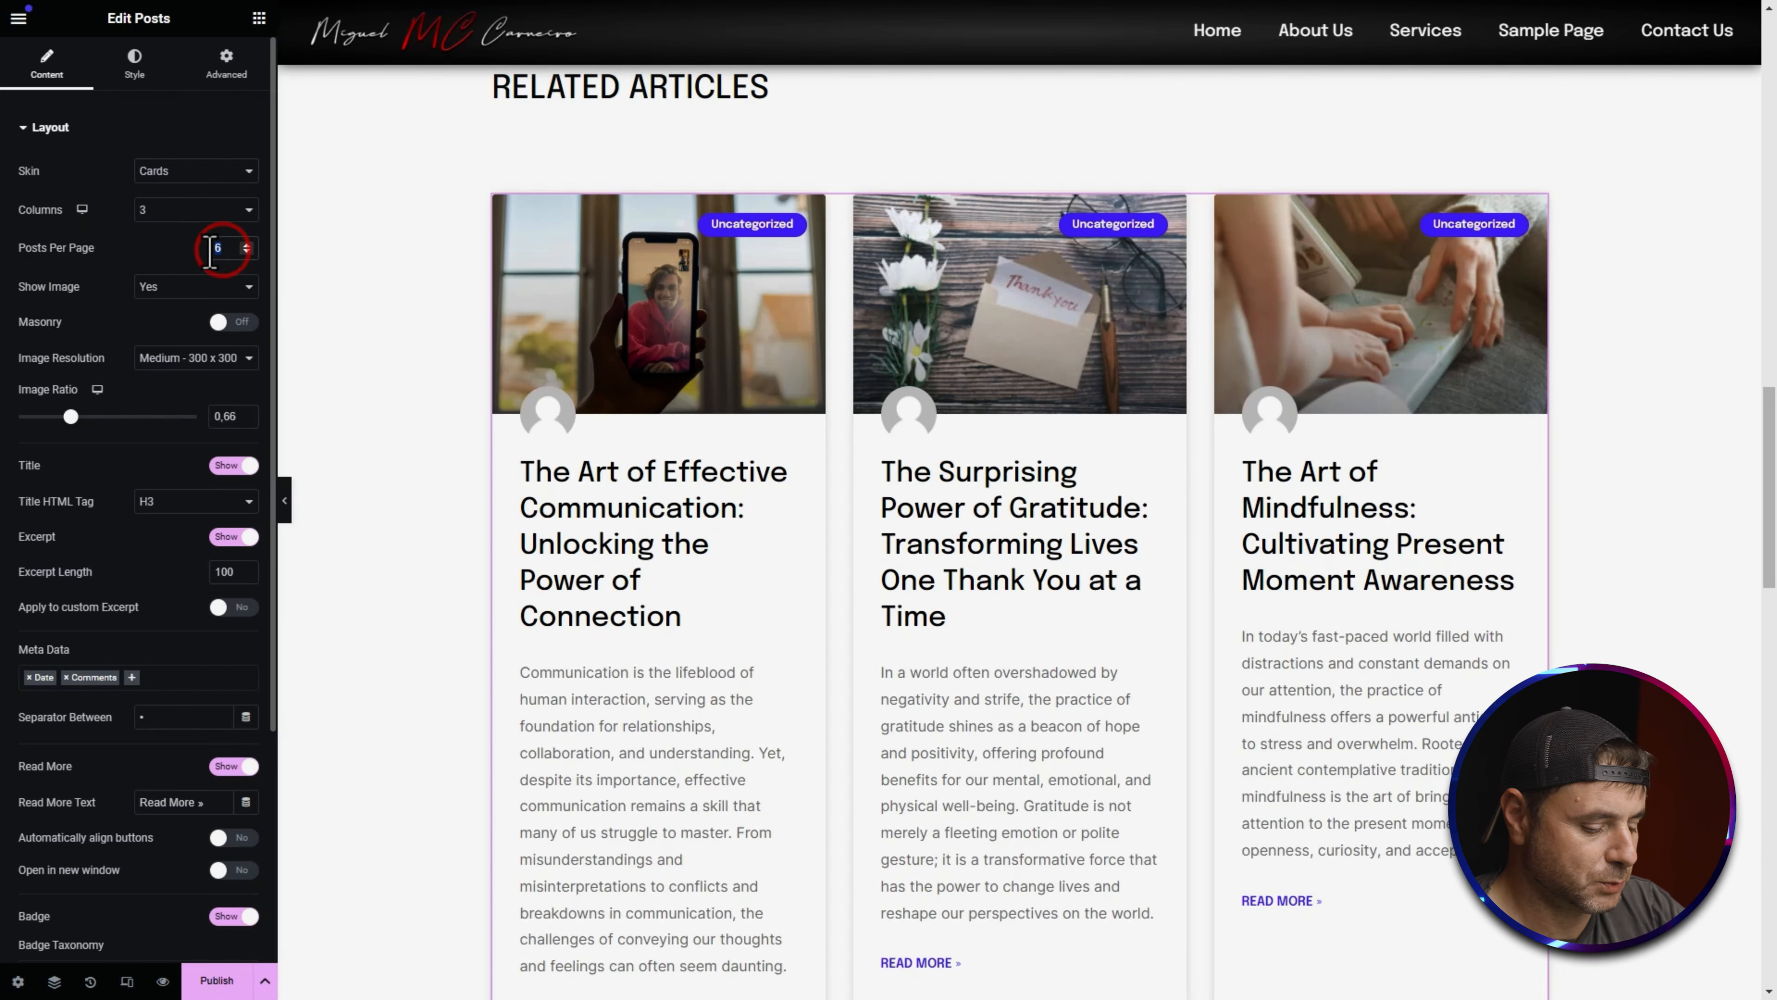
{"action": "type", "text": "3"}
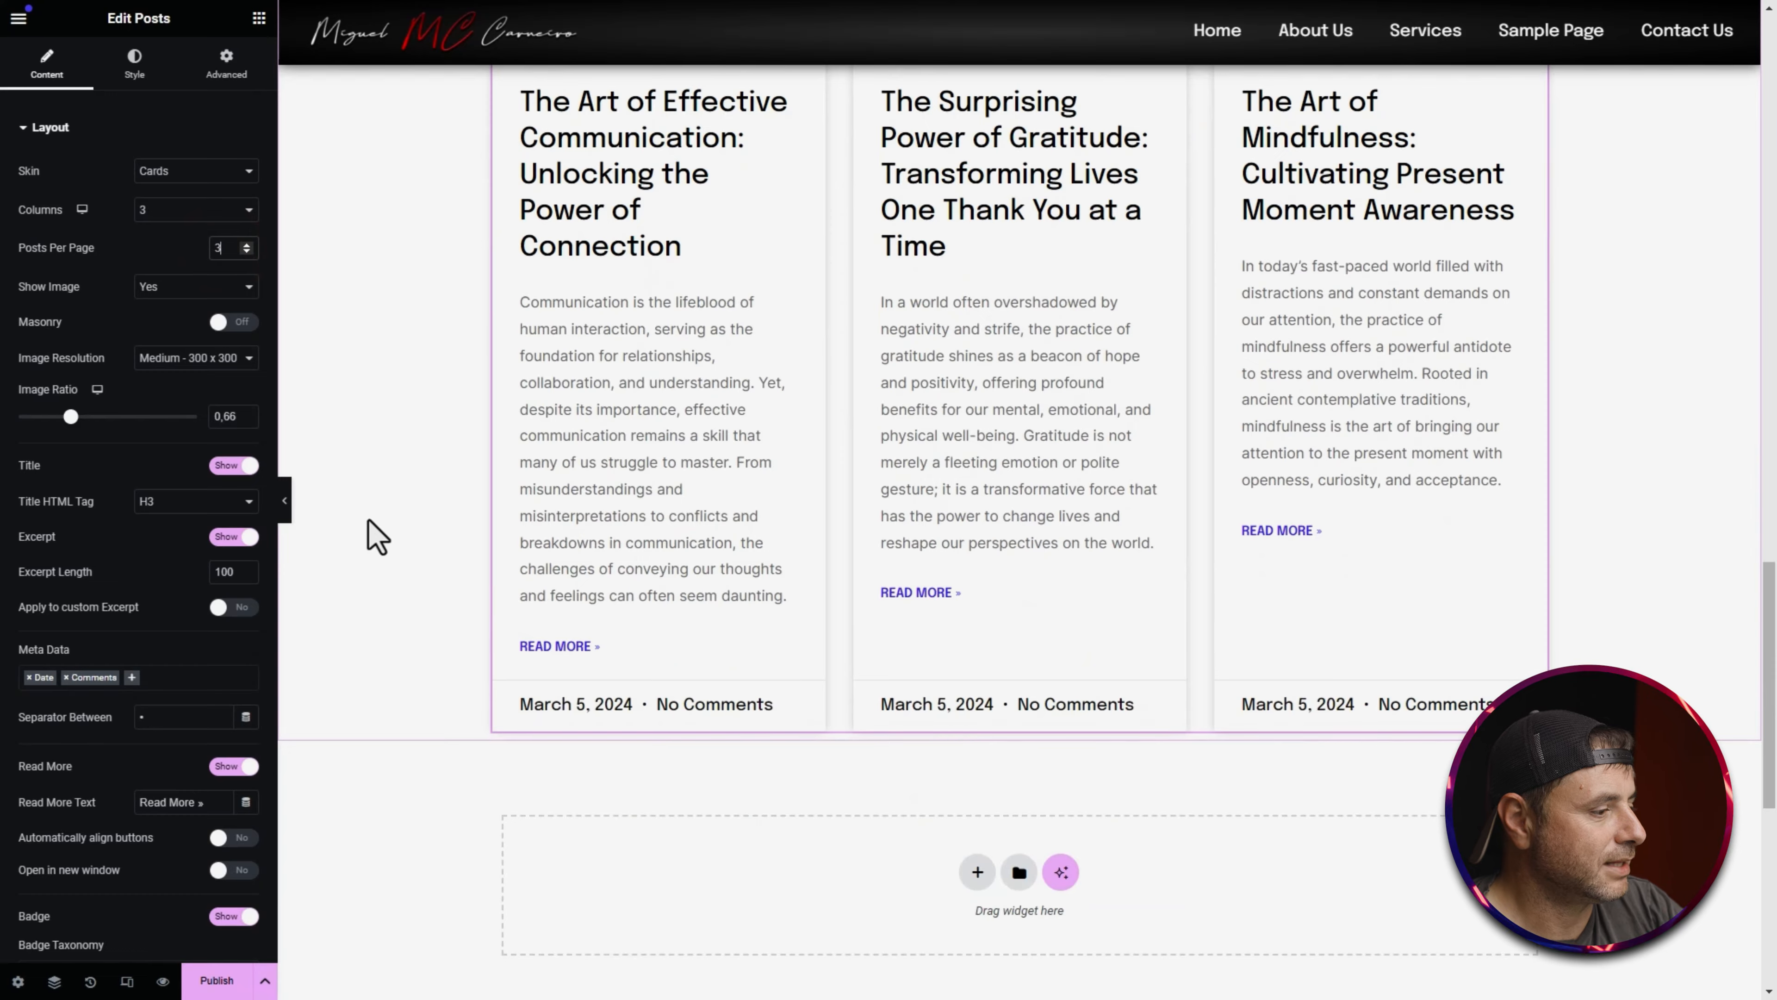
Step: Set the post cards' excerpt length to 30 and apply it to custom excerpts
{"action": "scroll", "coordinate": [369, 490], "scroll_direction": "up", "scroll_amount": 5}
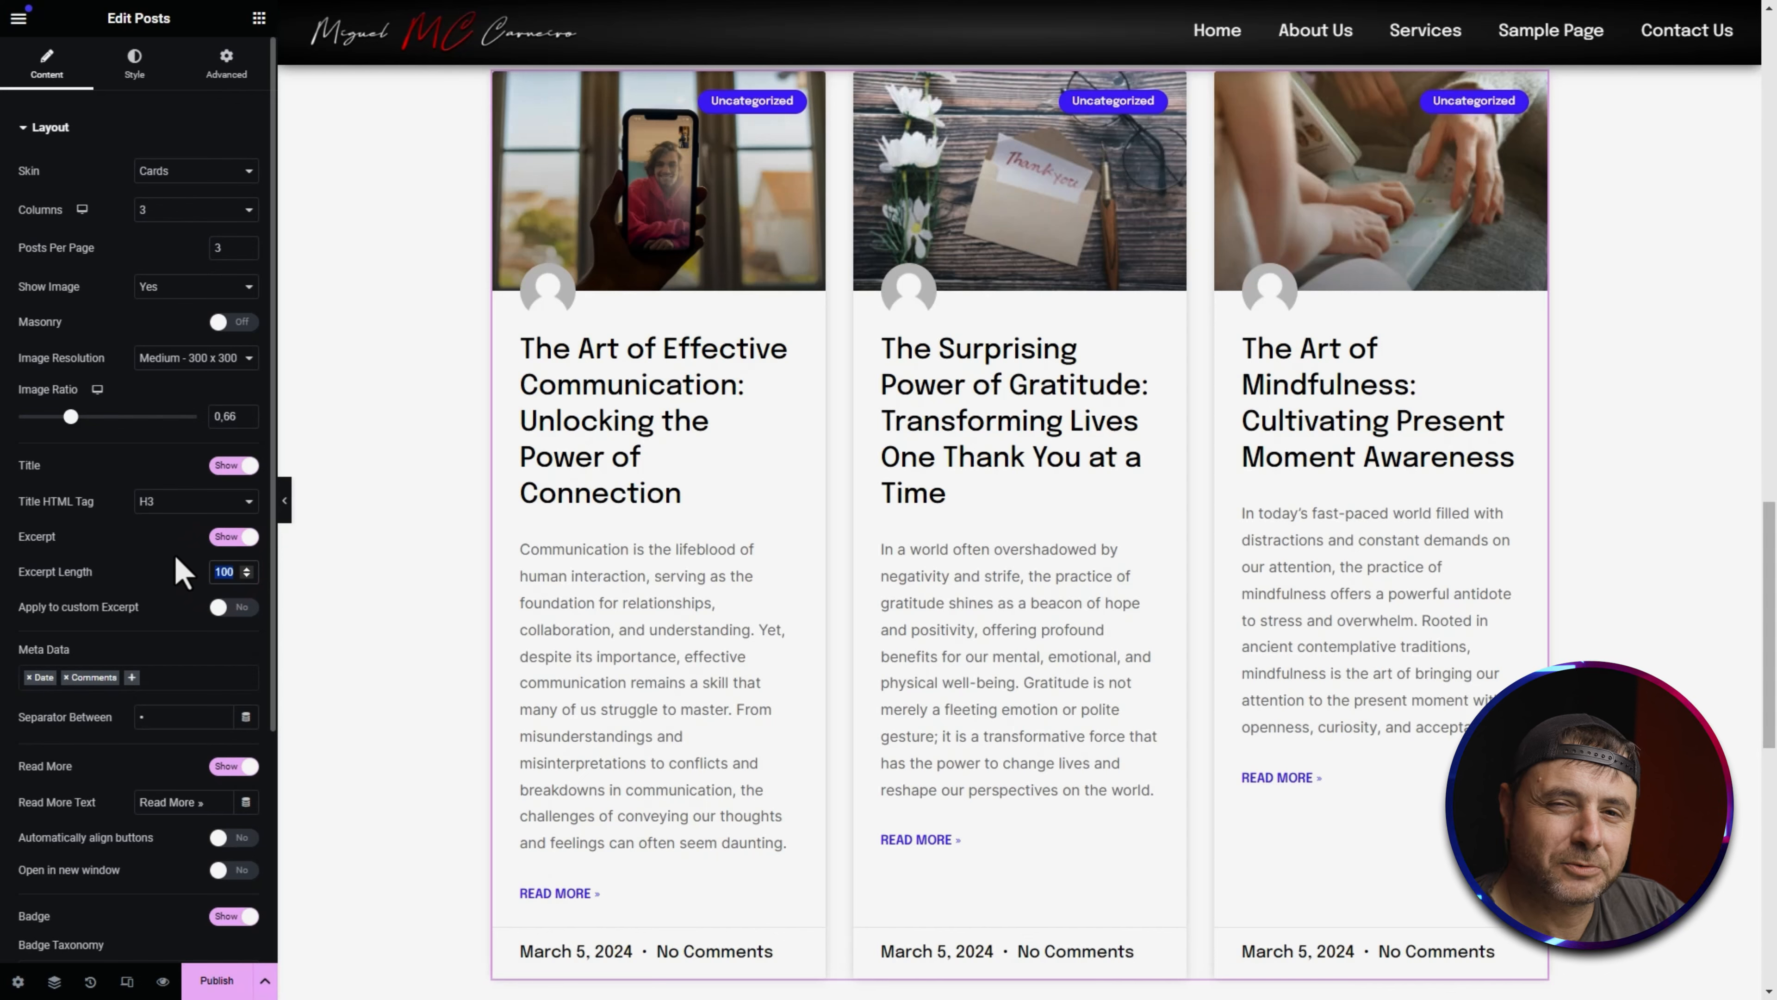
{"action": "type", "text": "30"}
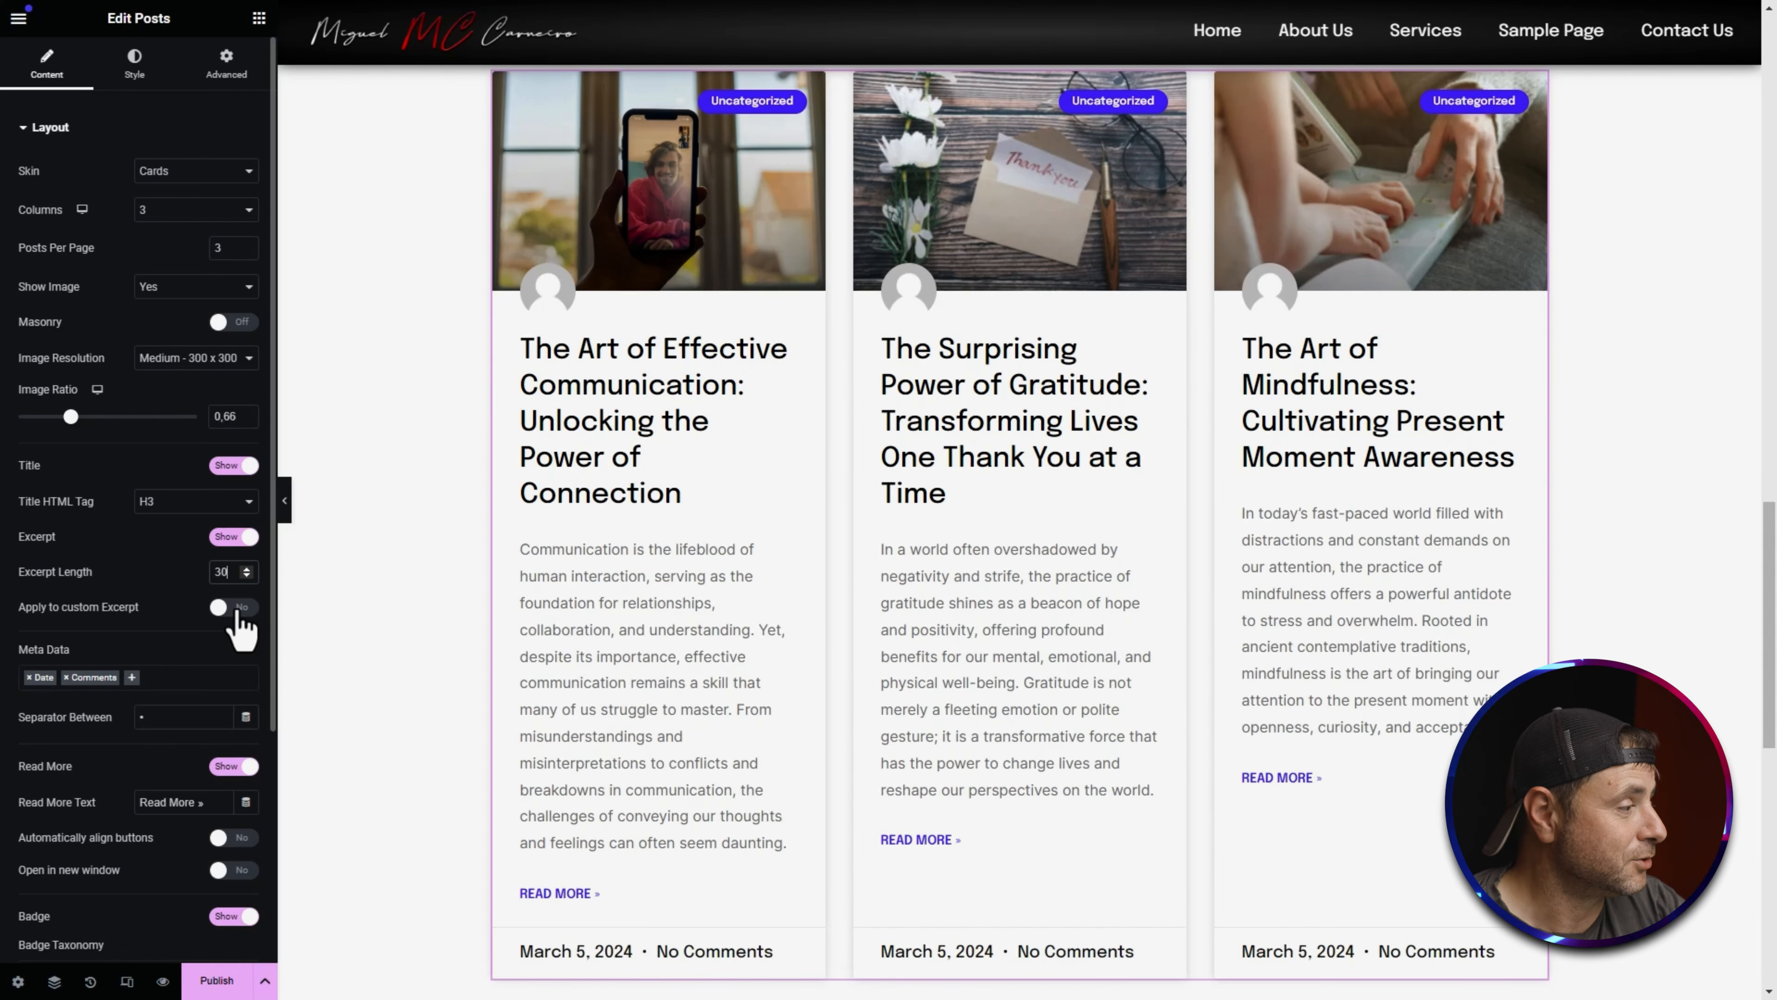
{"action": "left_click", "coordinate": [235, 607]}
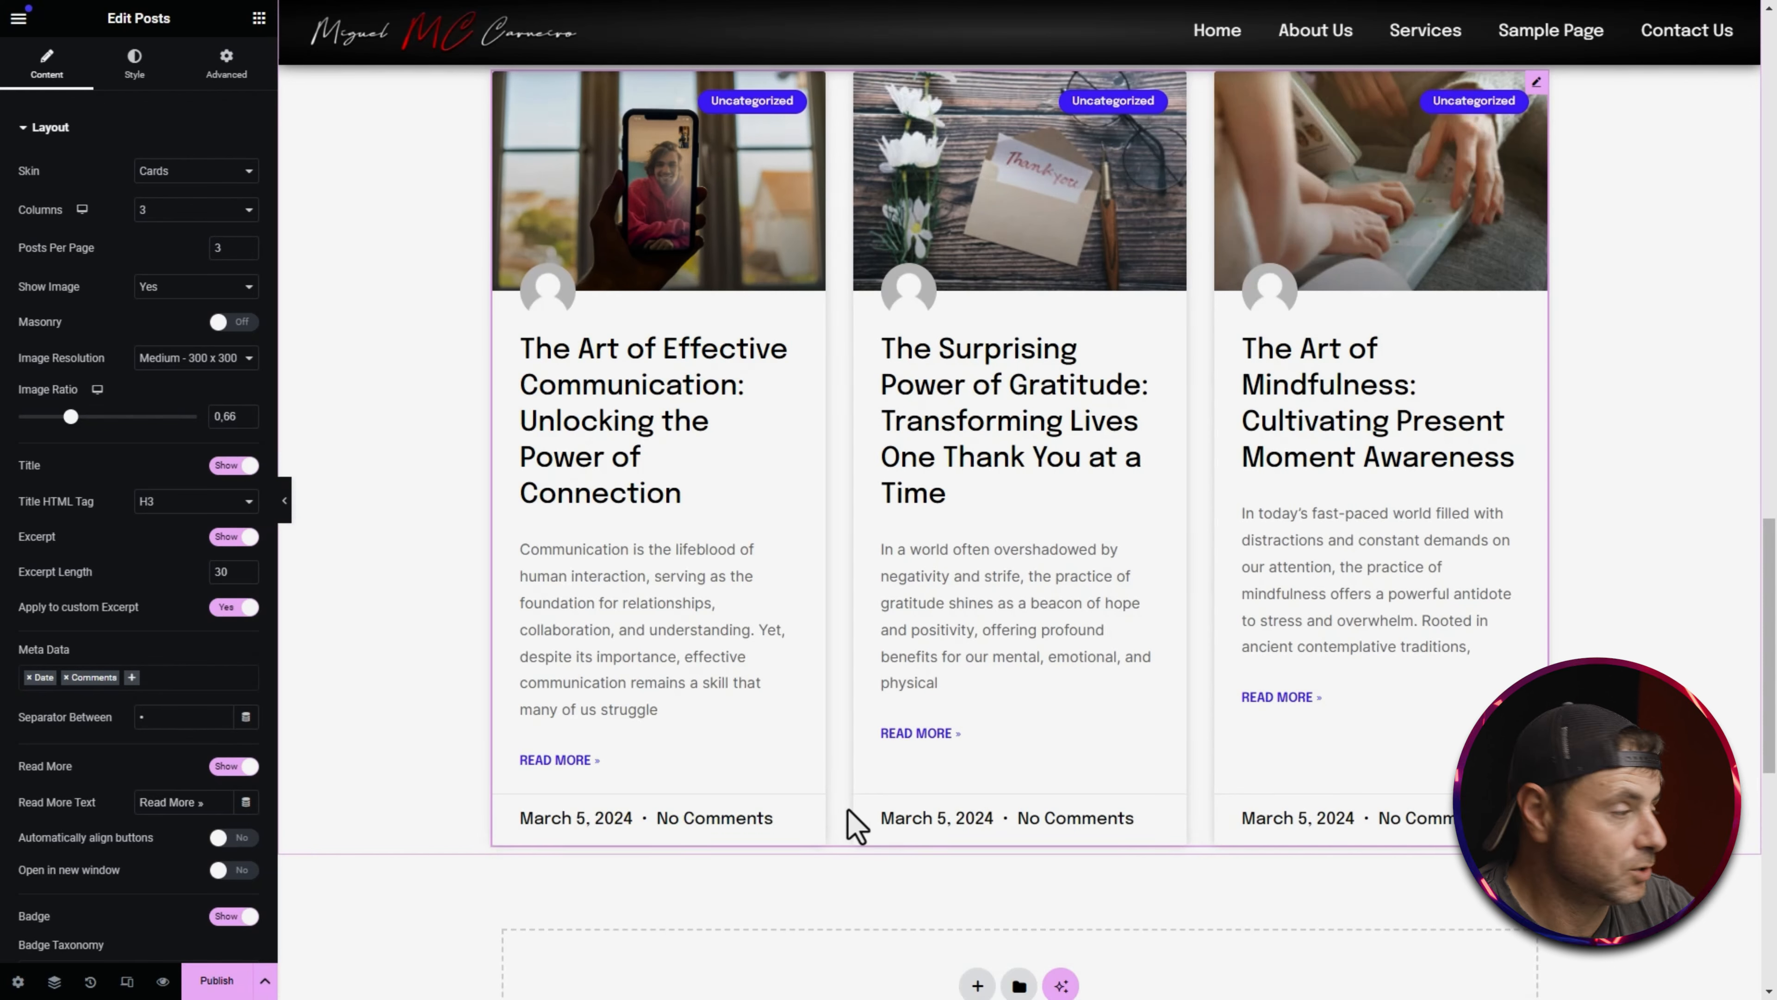
Step: Remove the Date and Comments meta data from the post cards
{"action": "left_click", "coordinate": [29, 677]}
{"action": "left_click", "coordinate": [28, 677]}
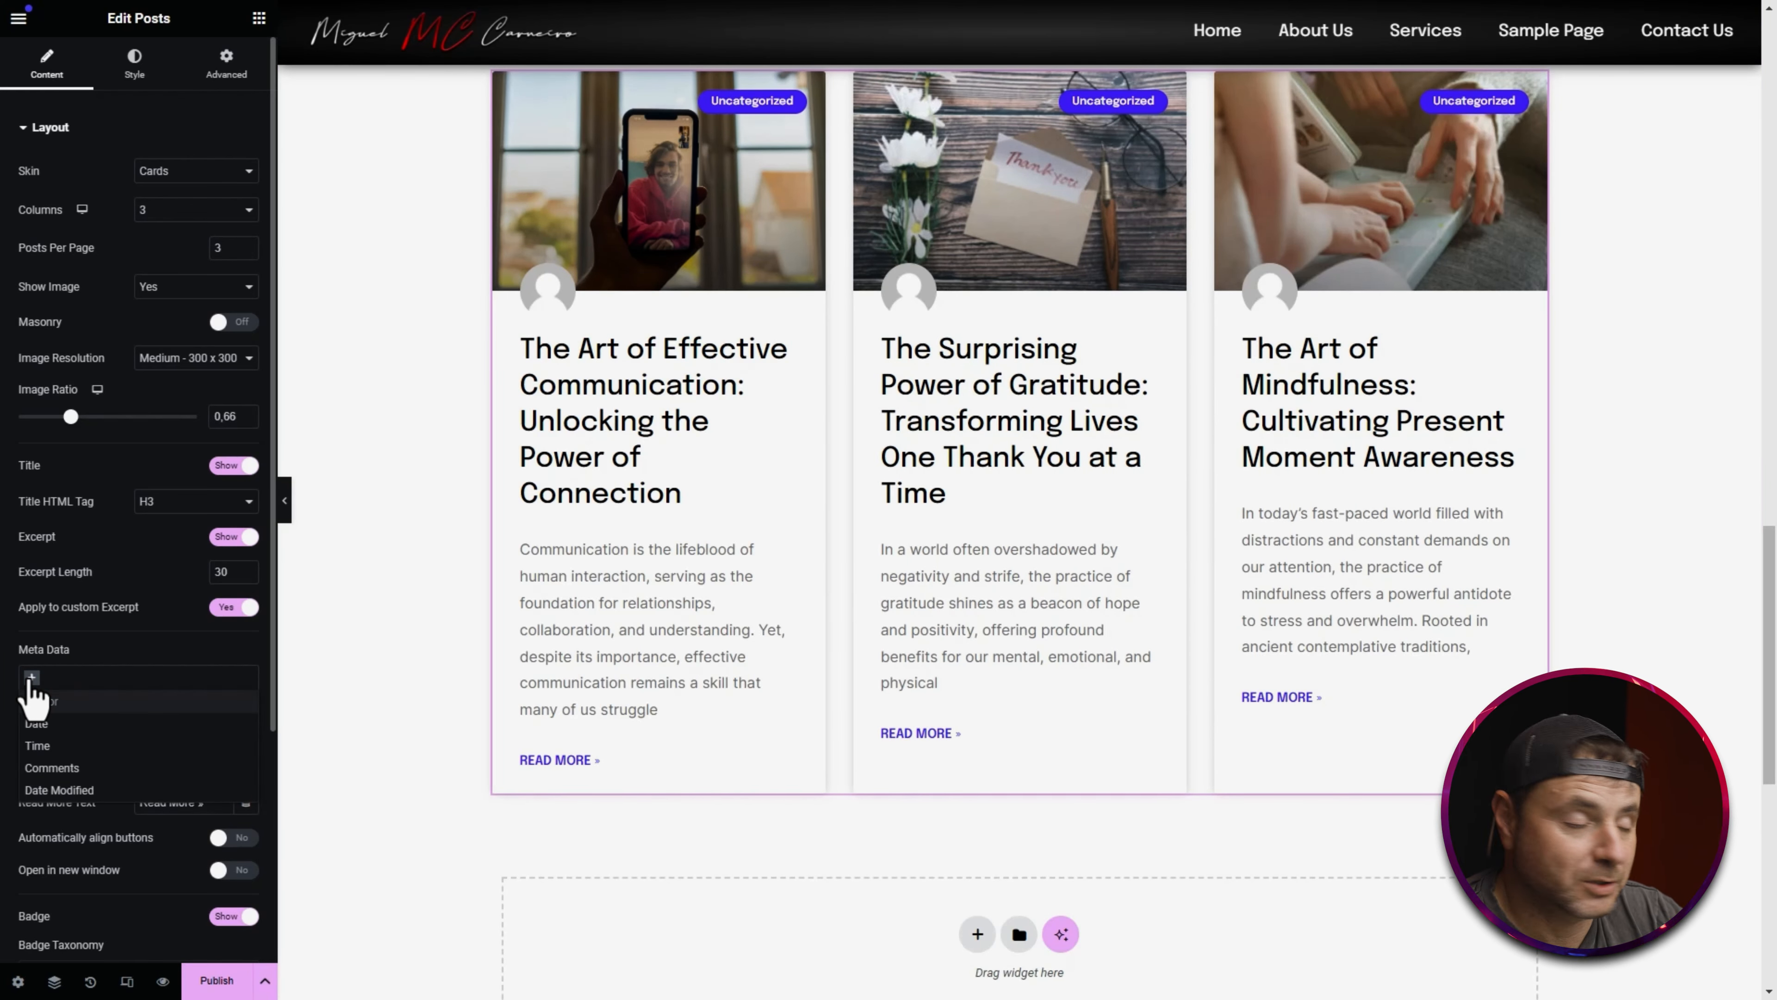
{"action": "left_click", "coordinate": [194, 659]}
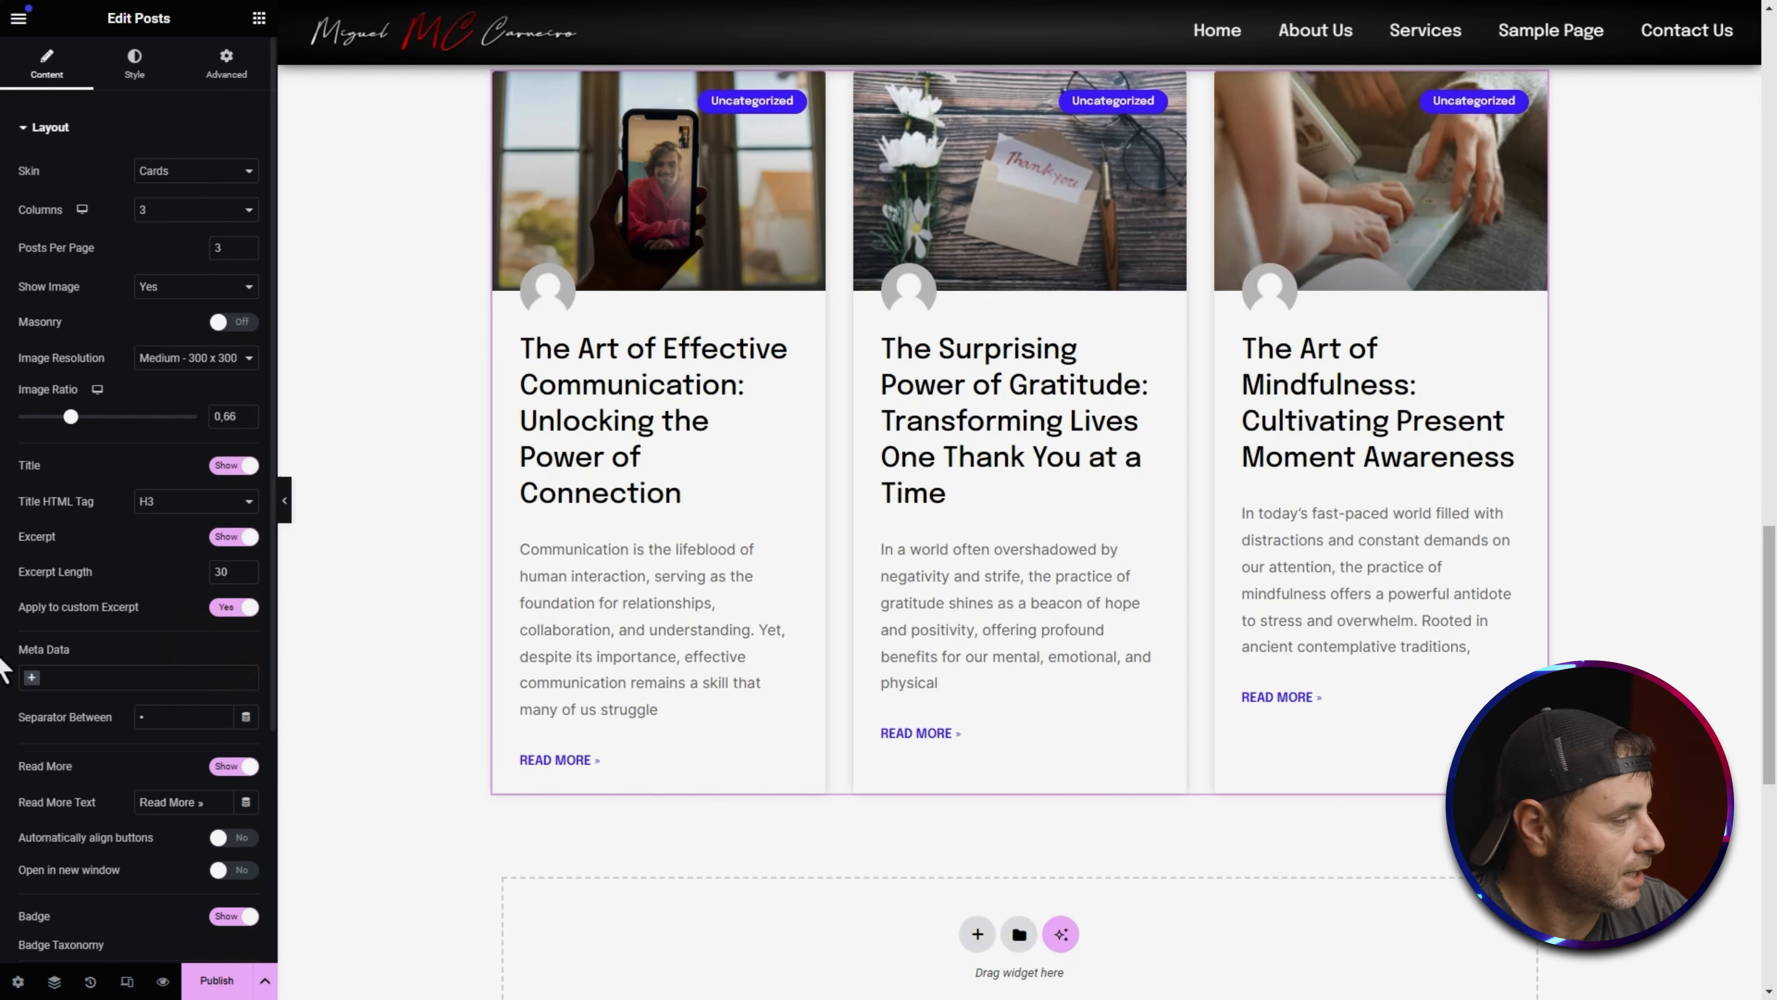
{"action": "left_click", "coordinate": [35, 677]}
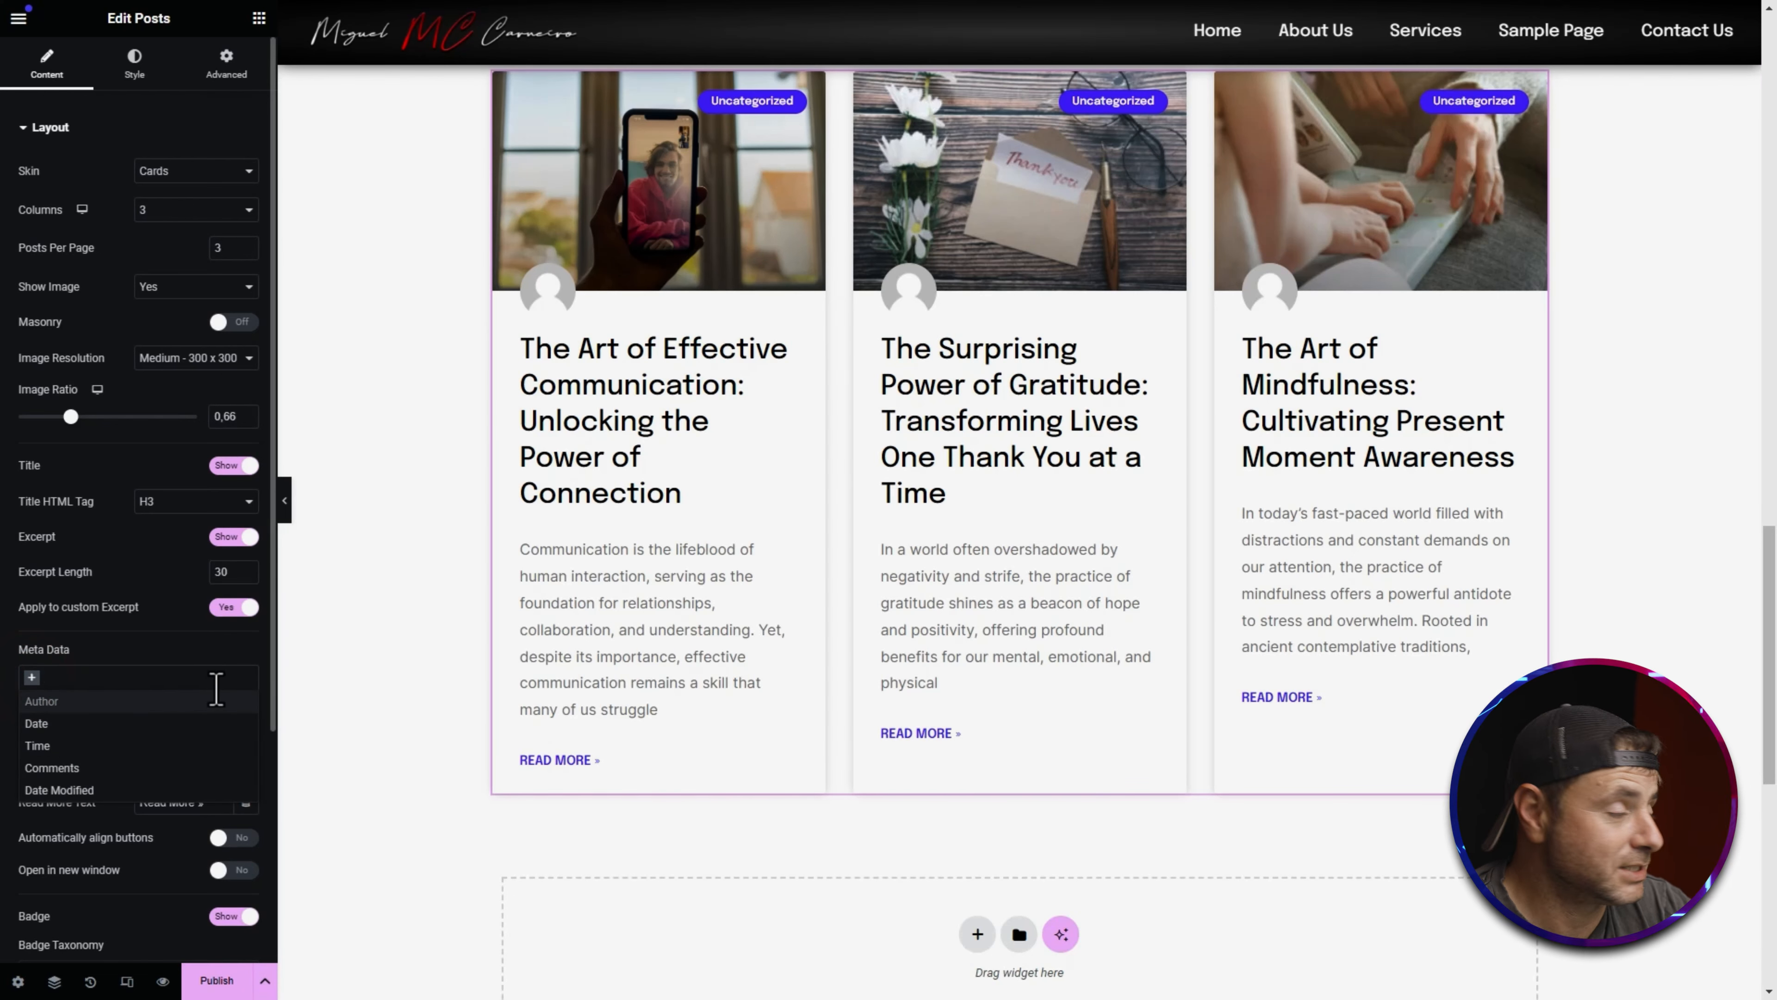
{"action": "scroll", "coordinate": [105, 672], "scroll_direction": "down", "scroll_amount": 1}
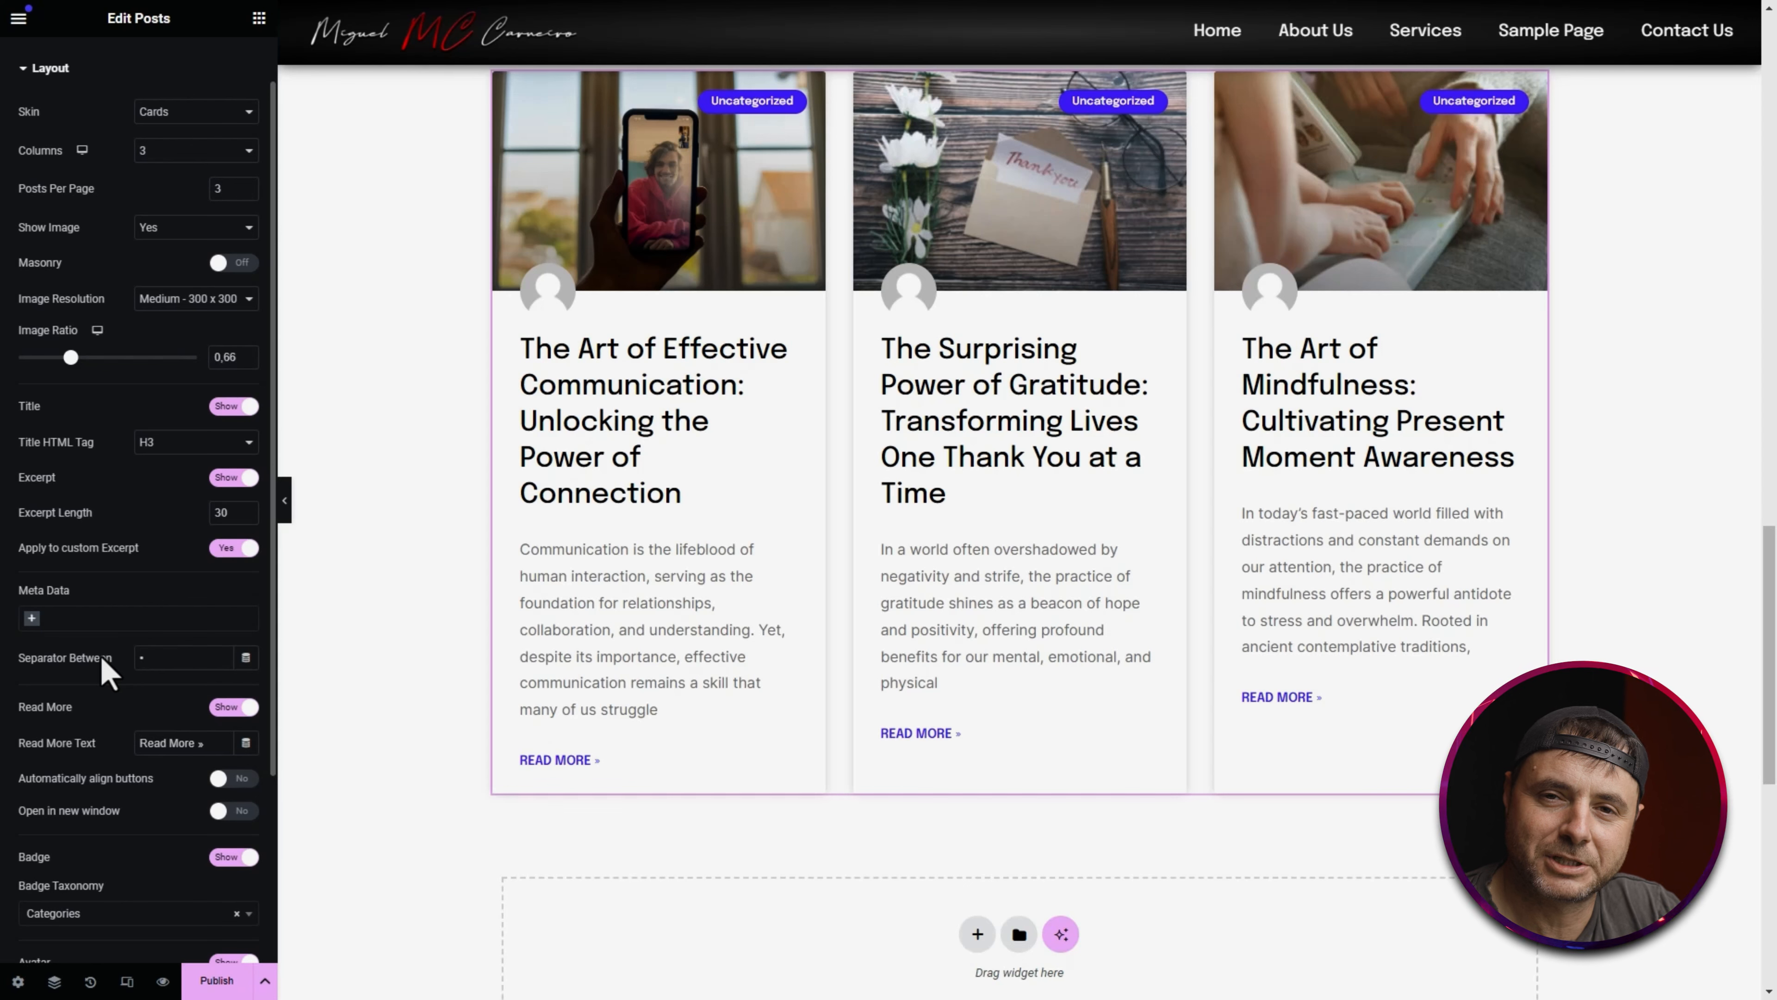
{"action": "scroll", "coordinate": [106, 672], "scroll_direction": "up", "scroll_amount": 1}
{"action": "scroll", "coordinate": [49, 683], "scroll_direction": "down", "scroll_amount": 1}
{"action": "scroll", "coordinate": [67, 752], "scroll_direction": "up", "scroll_amount": 1}
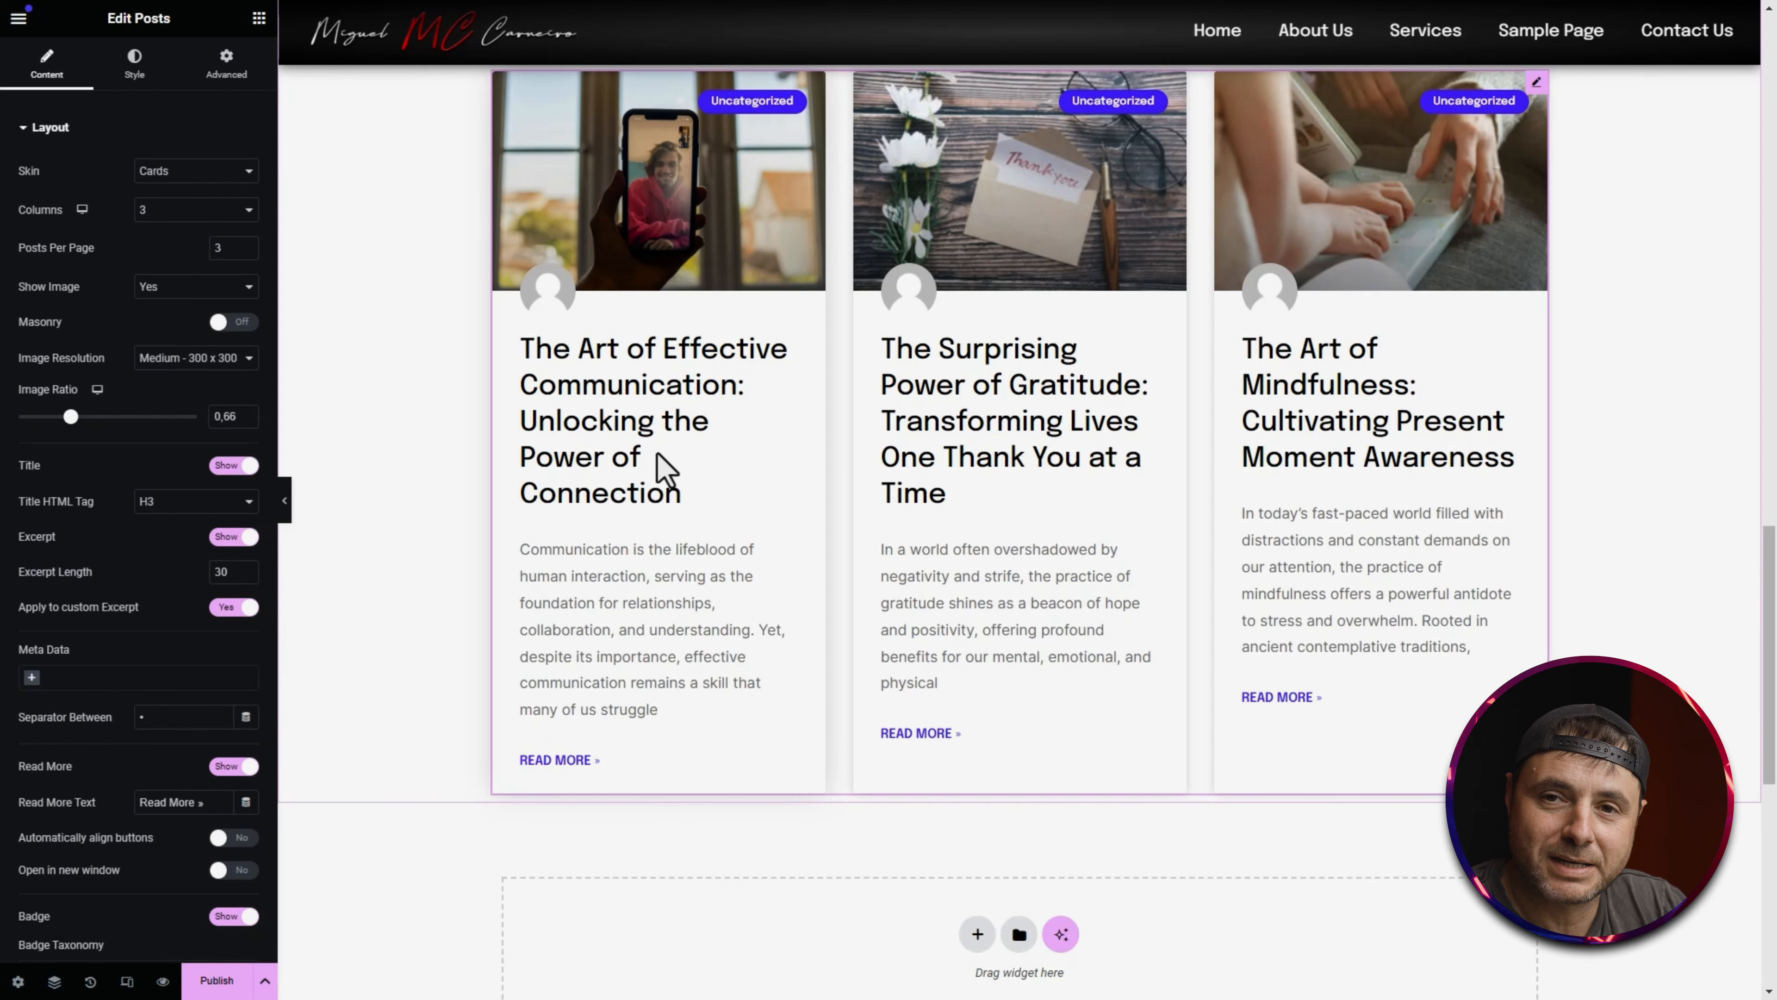
Step: Set the font size of the post card titles to 24 px
{"action": "left_click", "coordinate": [133, 72]}
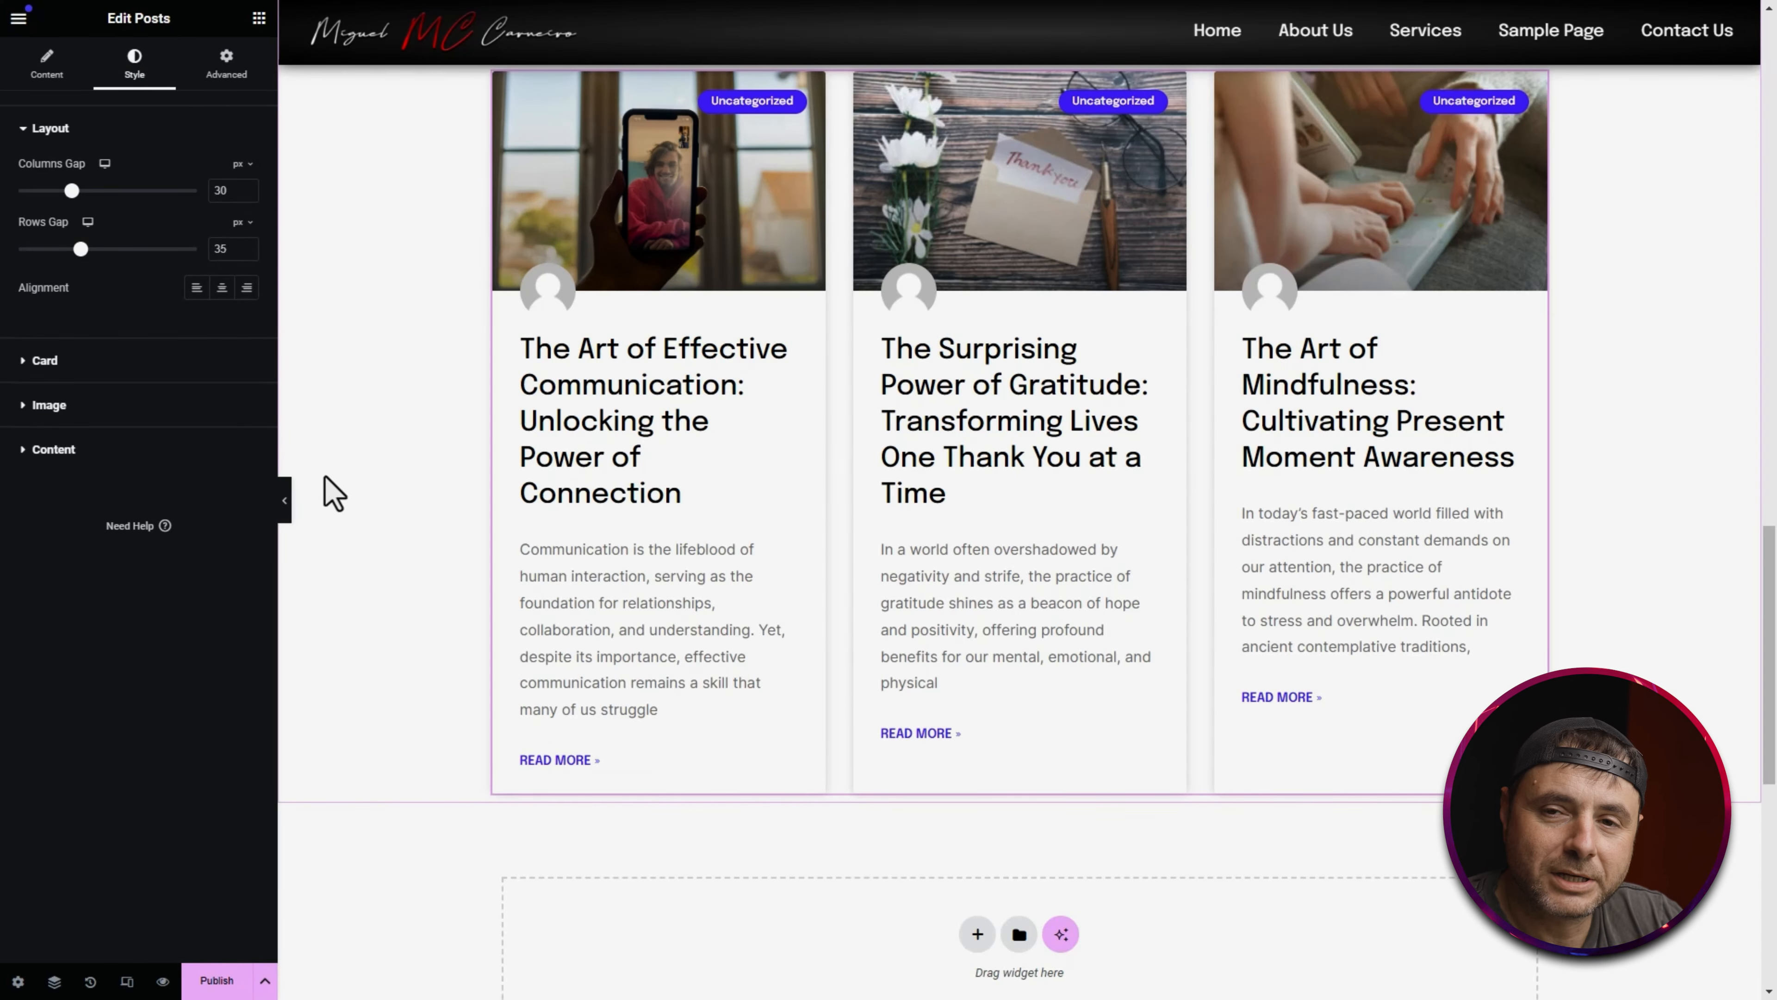
{"action": "left_click", "coordinate": [66, 449]}
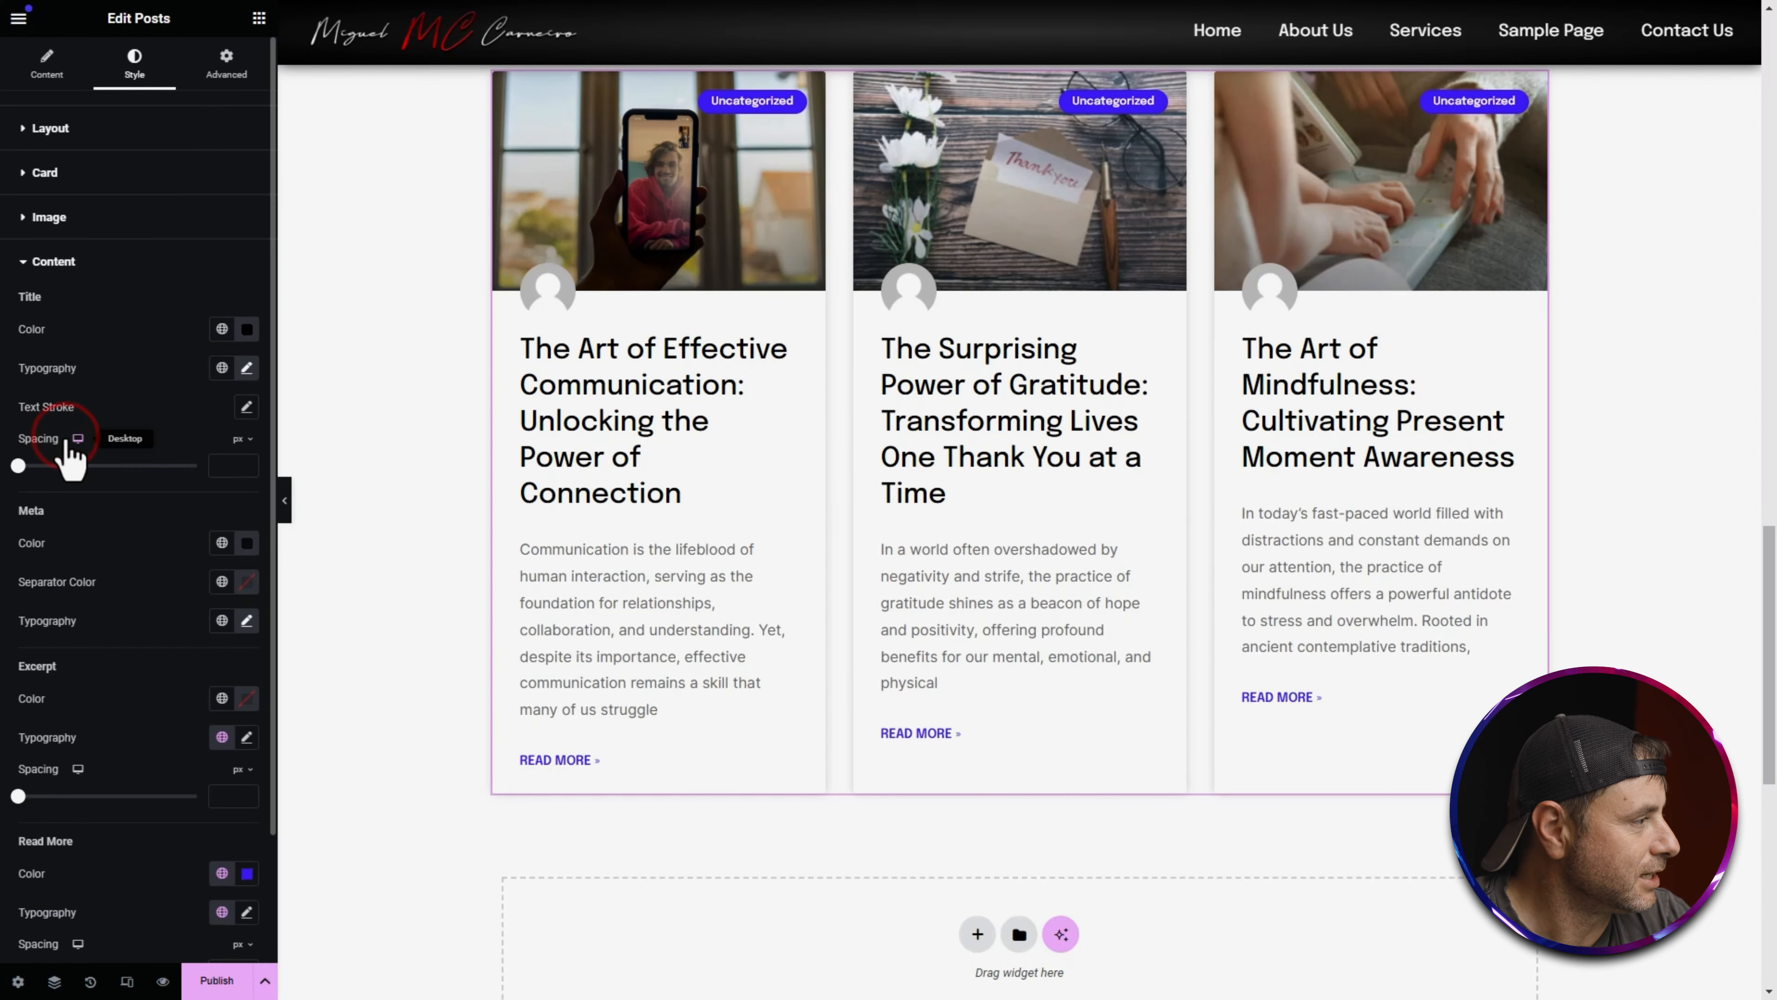
{"action": "left_click", "coordinate": [248, 366]}
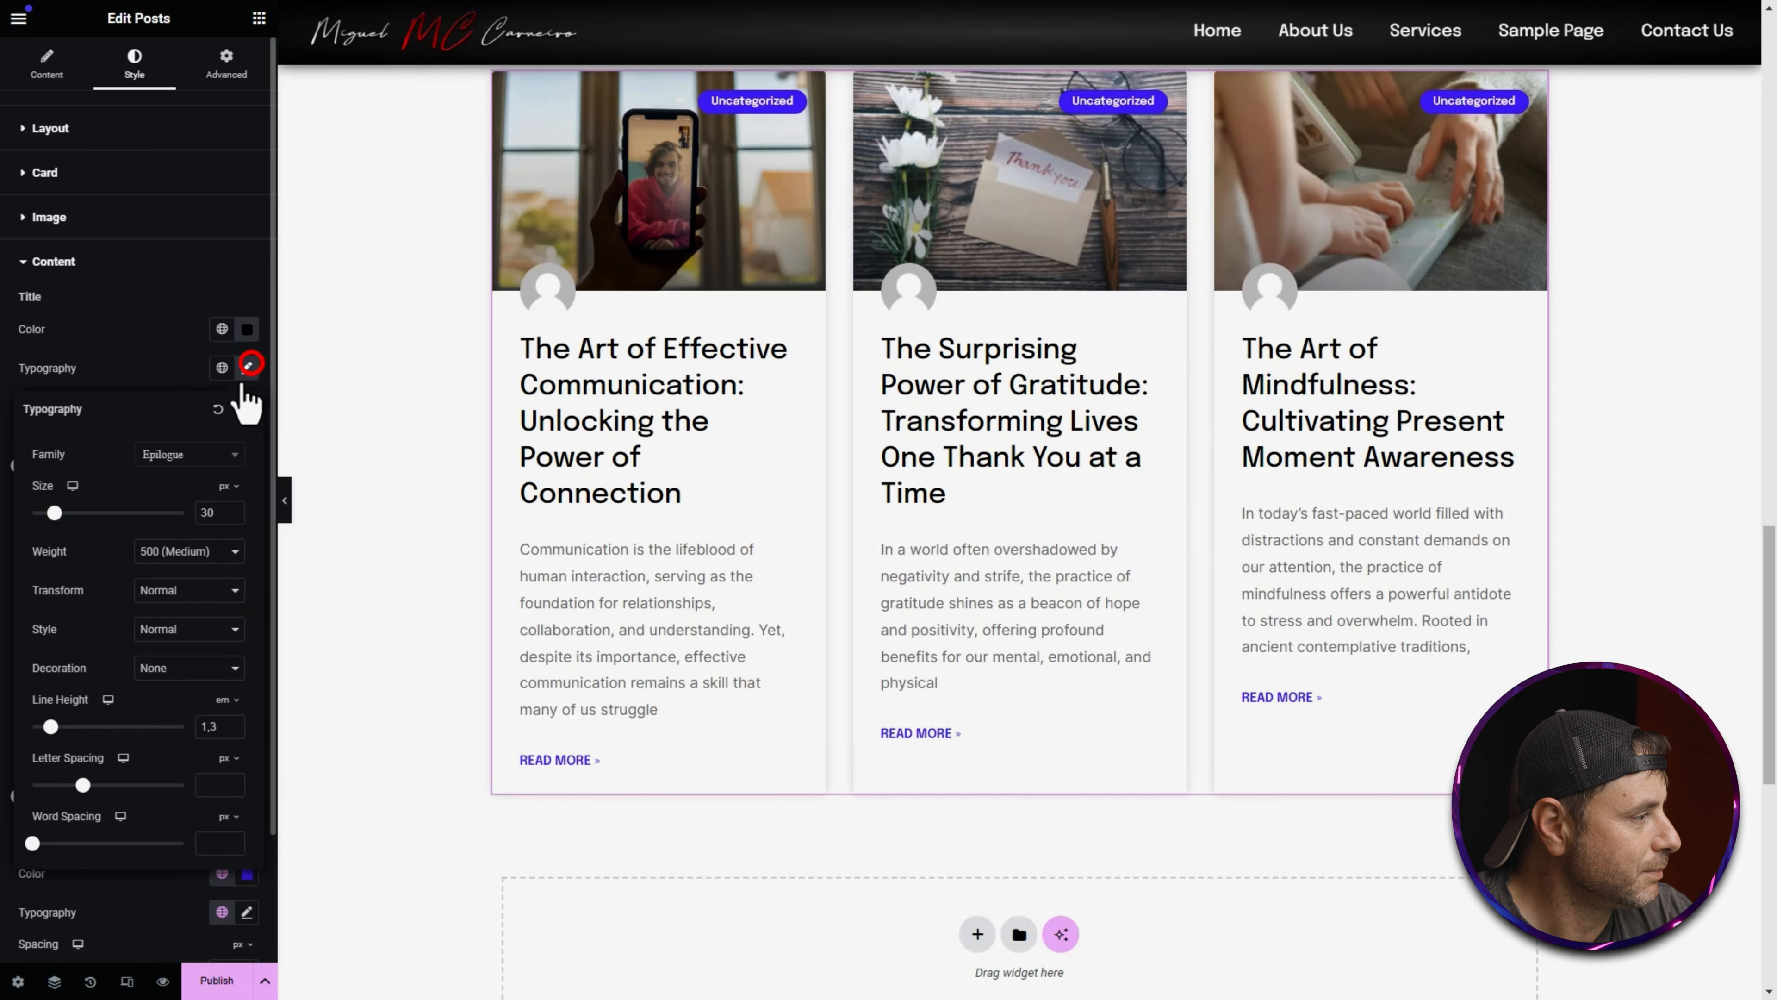
{"action": "double_click", "coordinate": [207, 514]}
{"action": "type", "text": "24"}
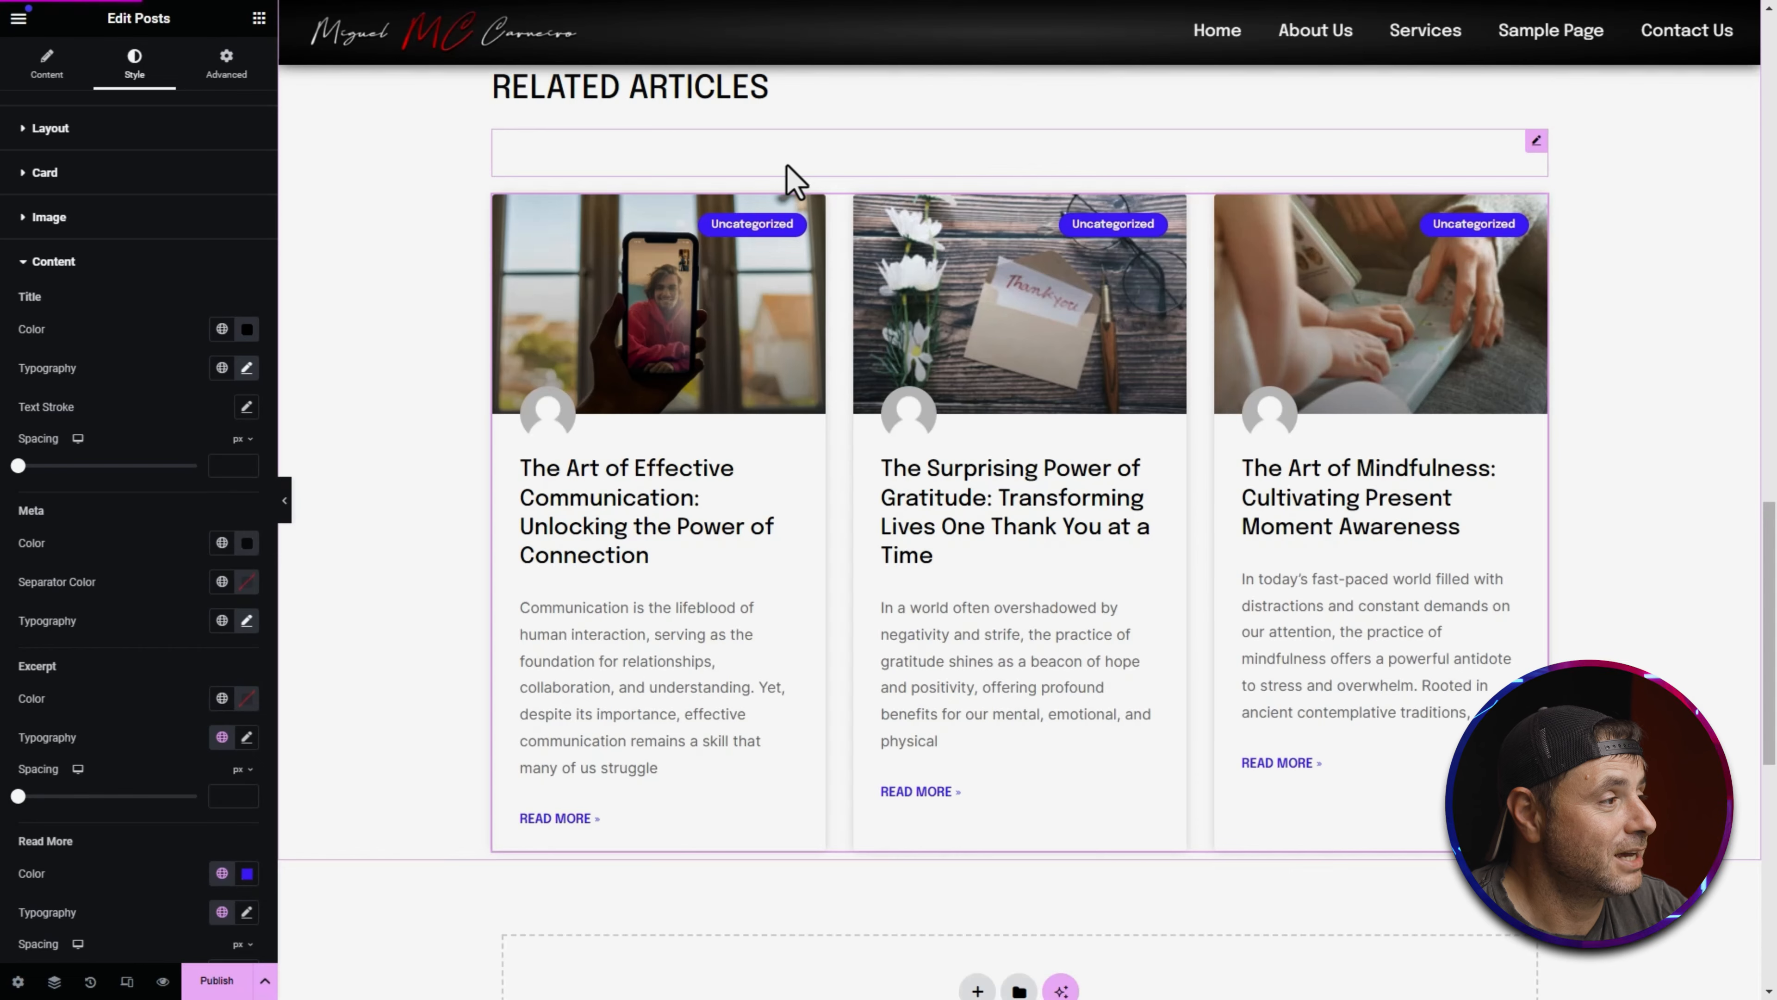
Step: Duplicate the spacer above the post cards and move the copy below the Posts widget
{"action": "right_click", "coordinate": [793, 180]}
{"action": "left_click", "coordinate": [806, 210]}
{"action": "left_click_drag", "start_coordinate": [1537, 208], "coordinate": [1044, 871]}
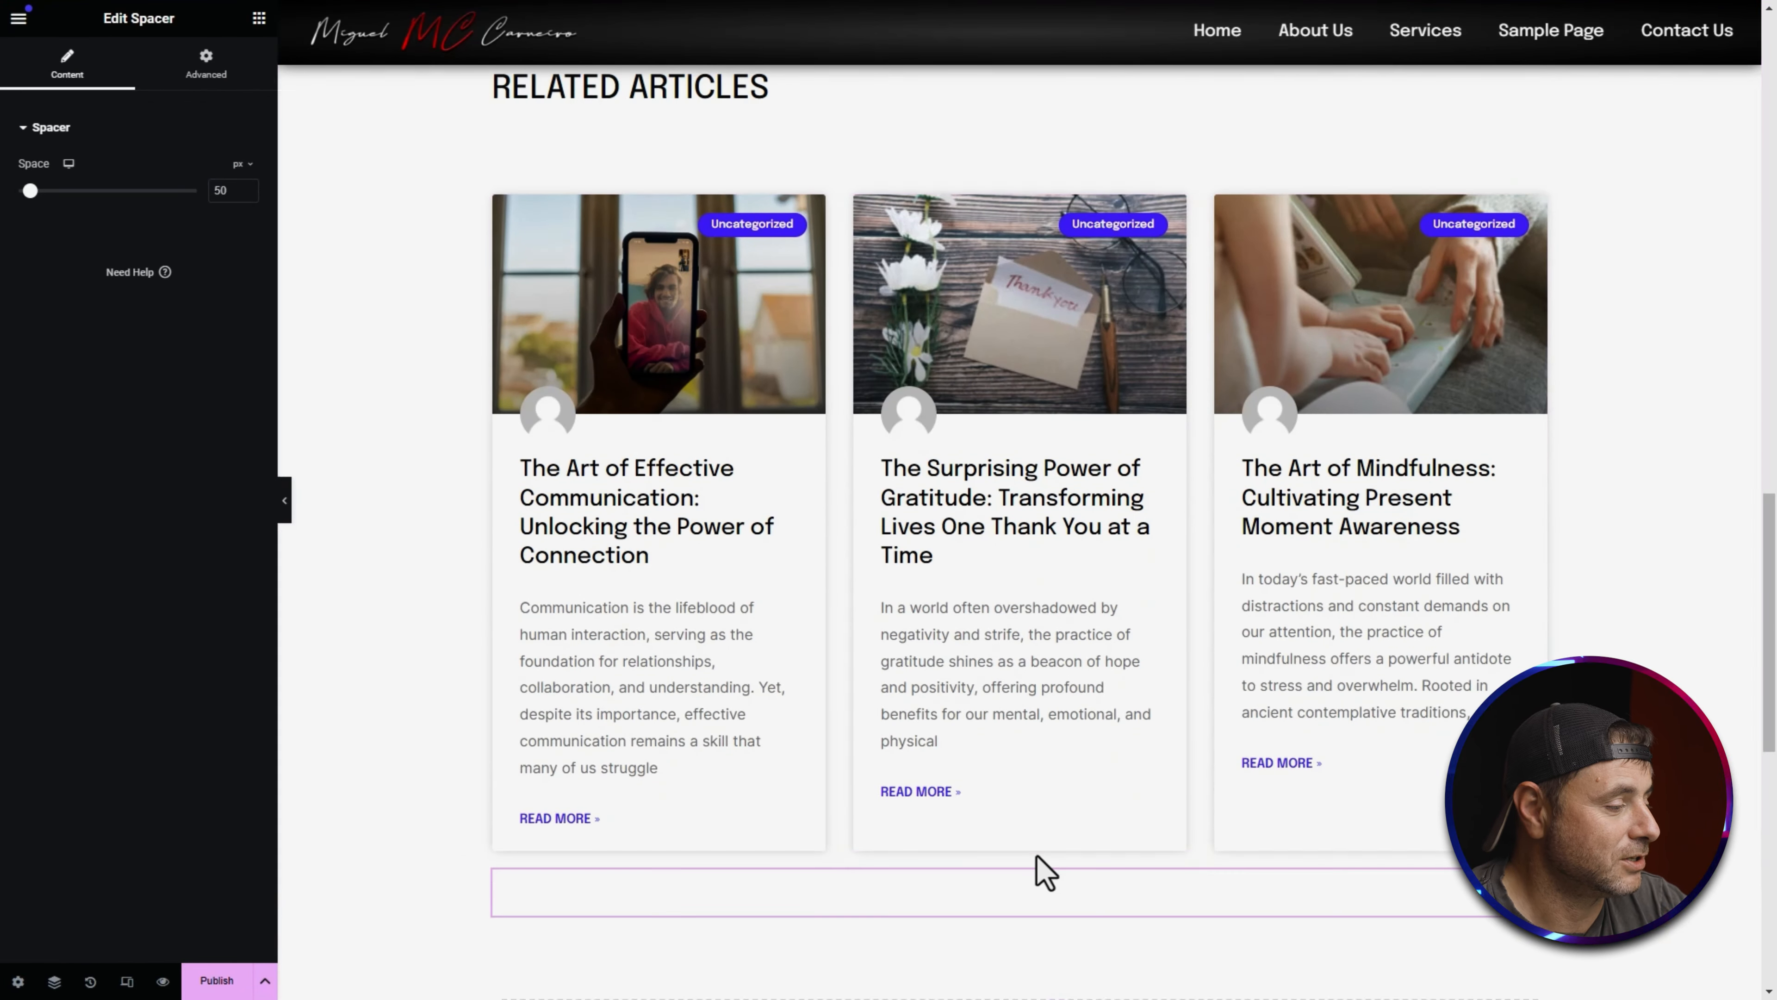
Step: Publish the template with an Include display condition set to Posts
{"action": "scroll", "coordinate": [381, 793], "scroll_direction": "up", "scroll_amount": 2}
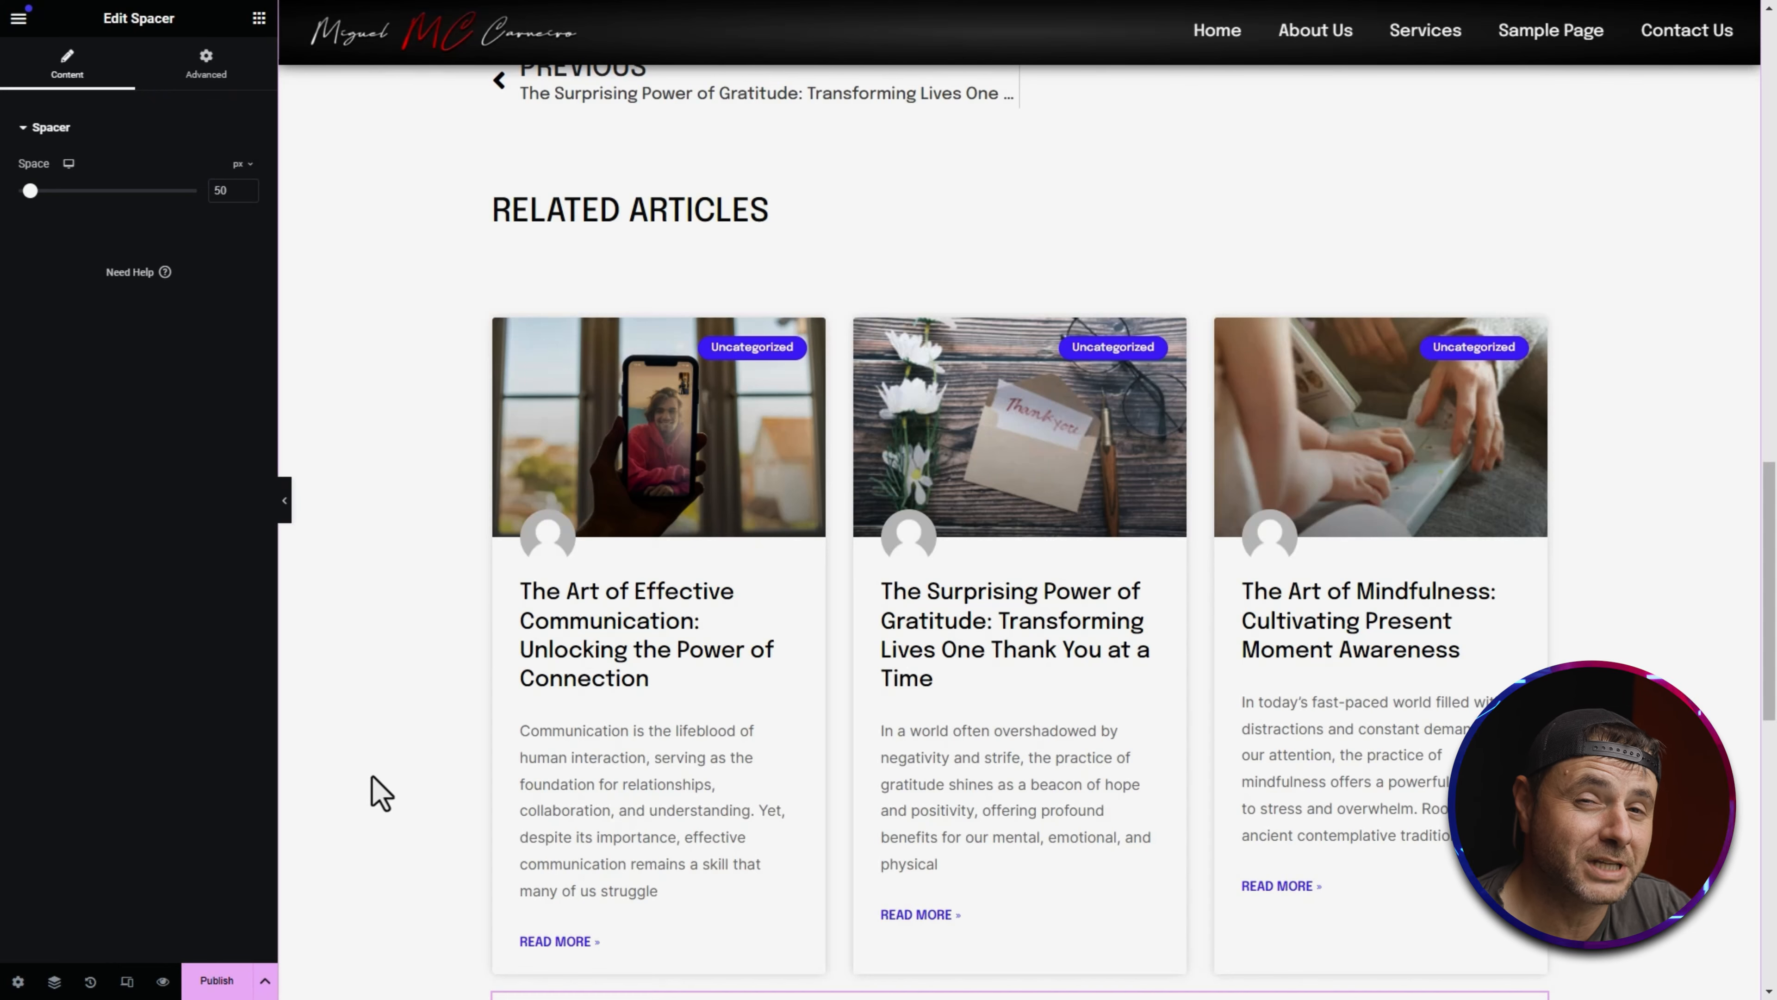
{"action": "left_click", "coordinate": [218, 979]}
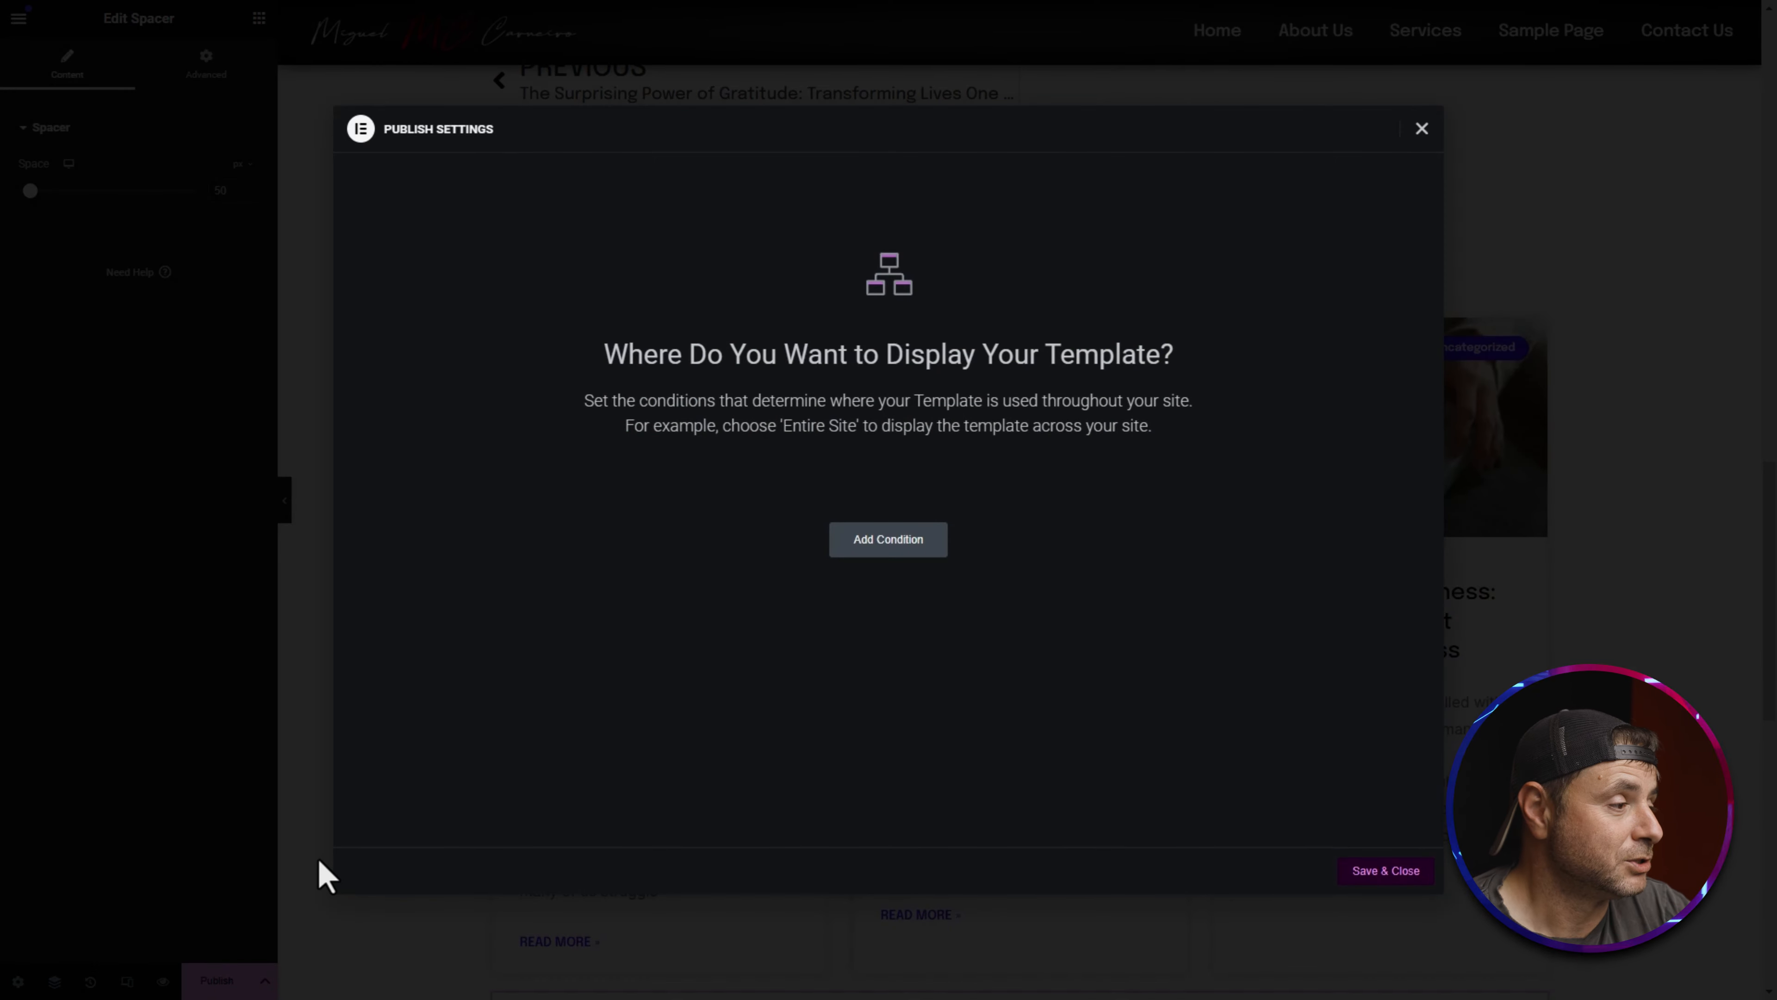
{"action": "left_click", "coordinate": [889, 540]}
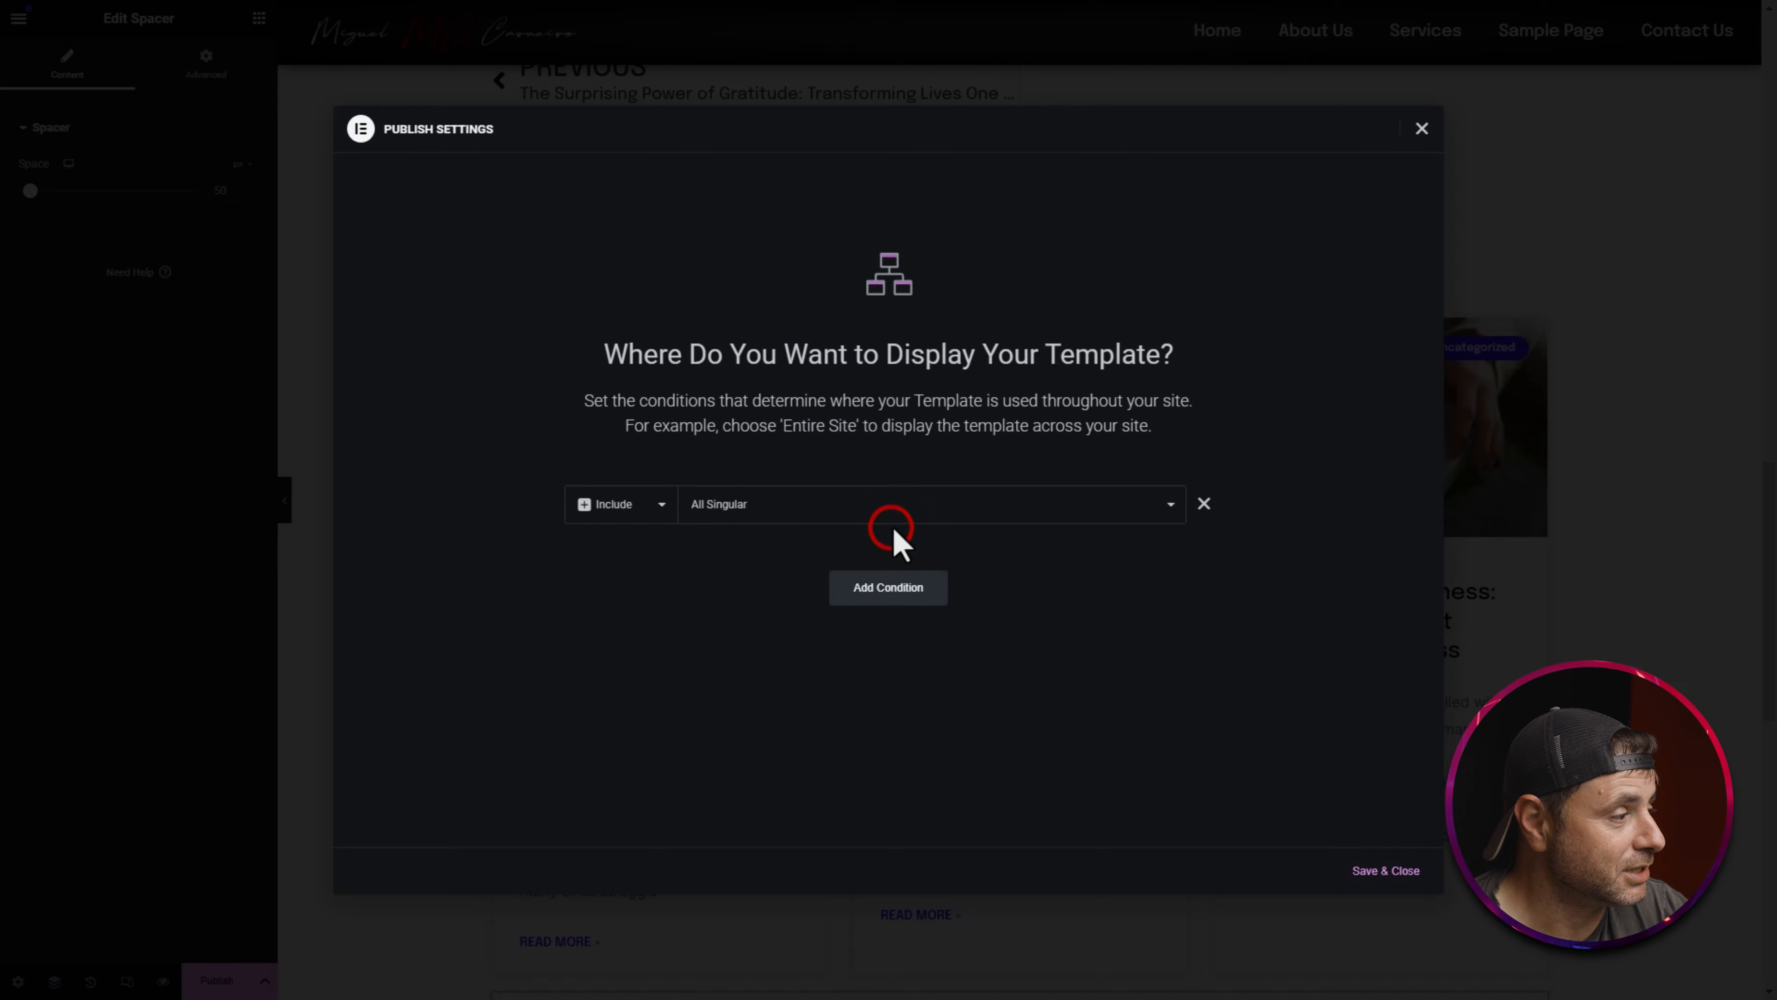
{"action": "left_click", "coordinate": [769, 516]}
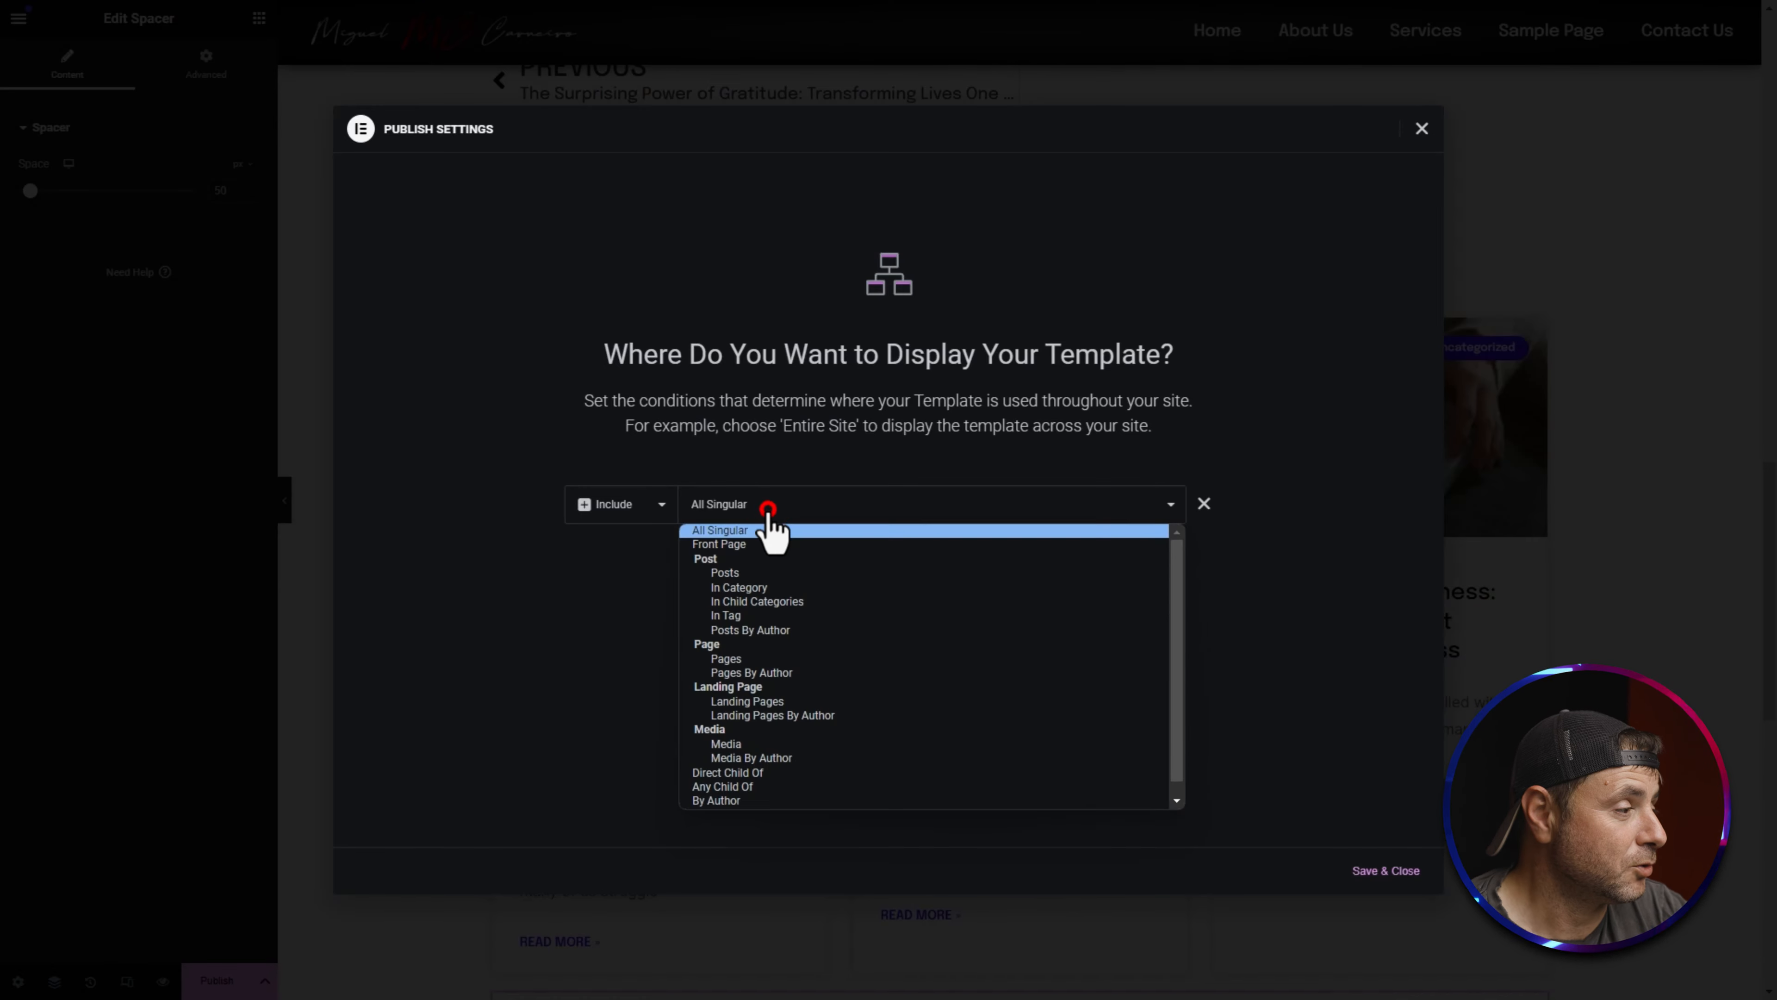
{"action": "left_click", "coordinate": [738, 575]}
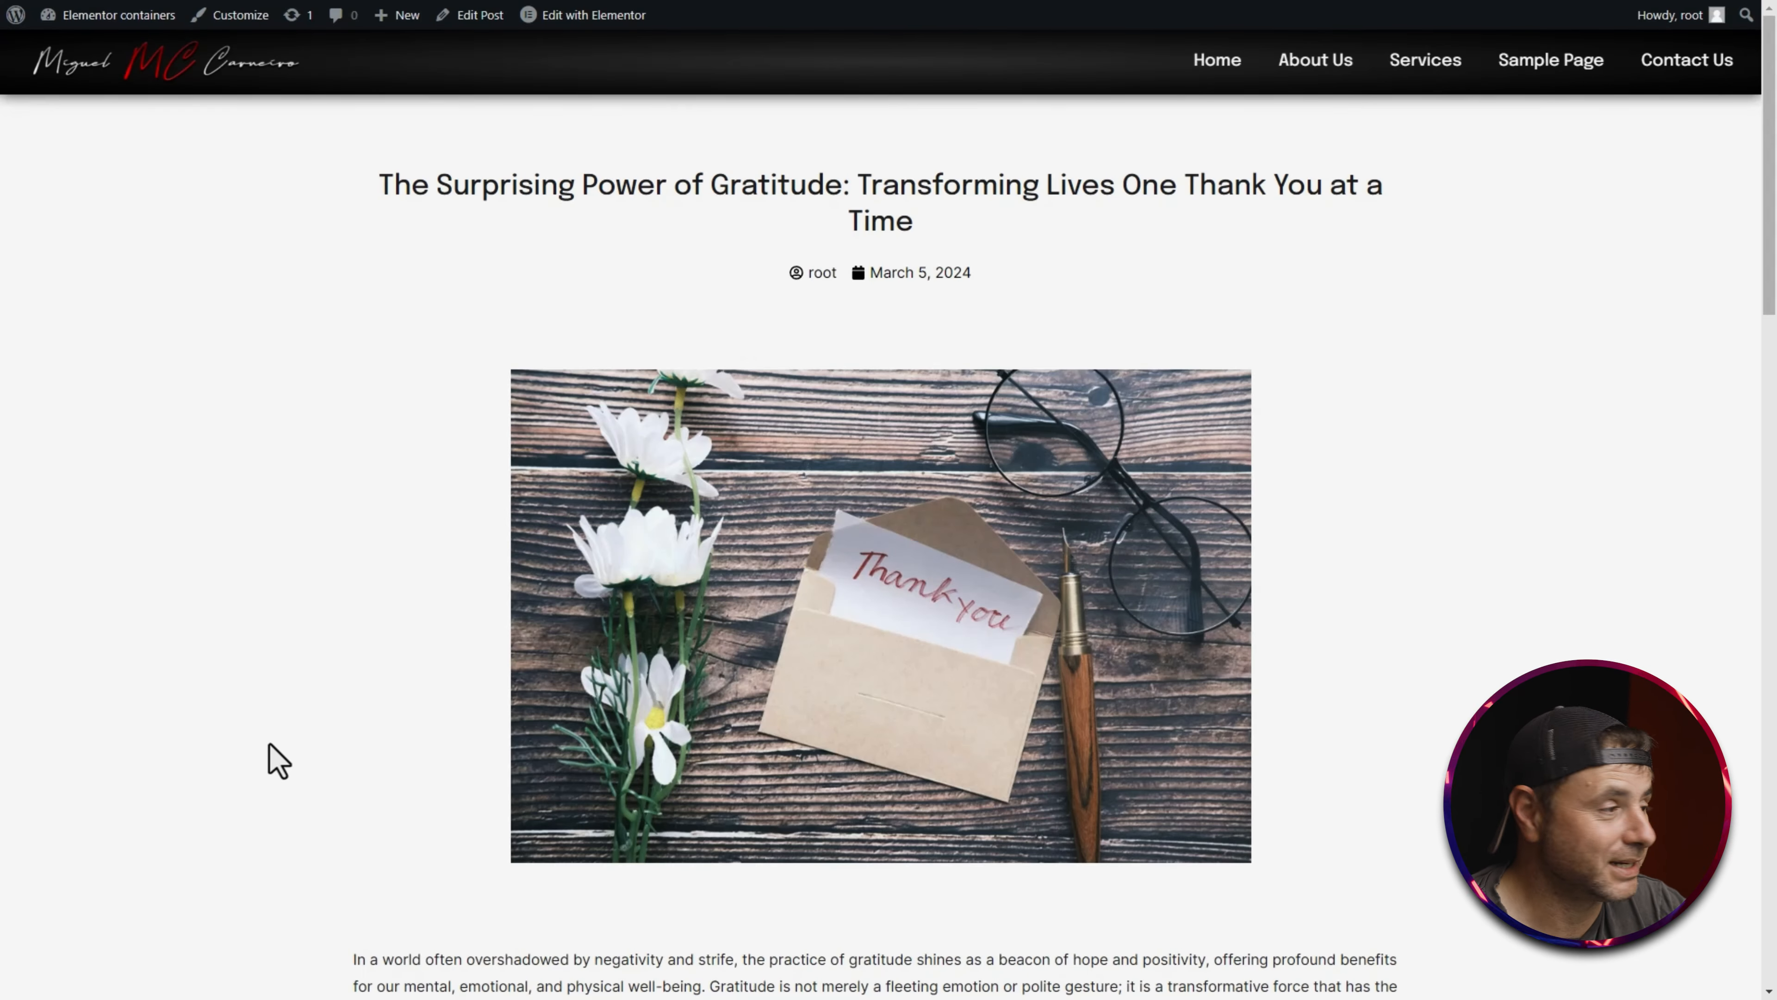
Step: Review the live gratitude post down to its post navigation and open the previous post
{"action": "scroll", "coordinate": [265, 647], "scroll_direction": "down", "scroll_amount": 1}
{"action": "scroll", "coordinate": [265, 647], "scroll_direction": "down", "scroll_amount": 10}
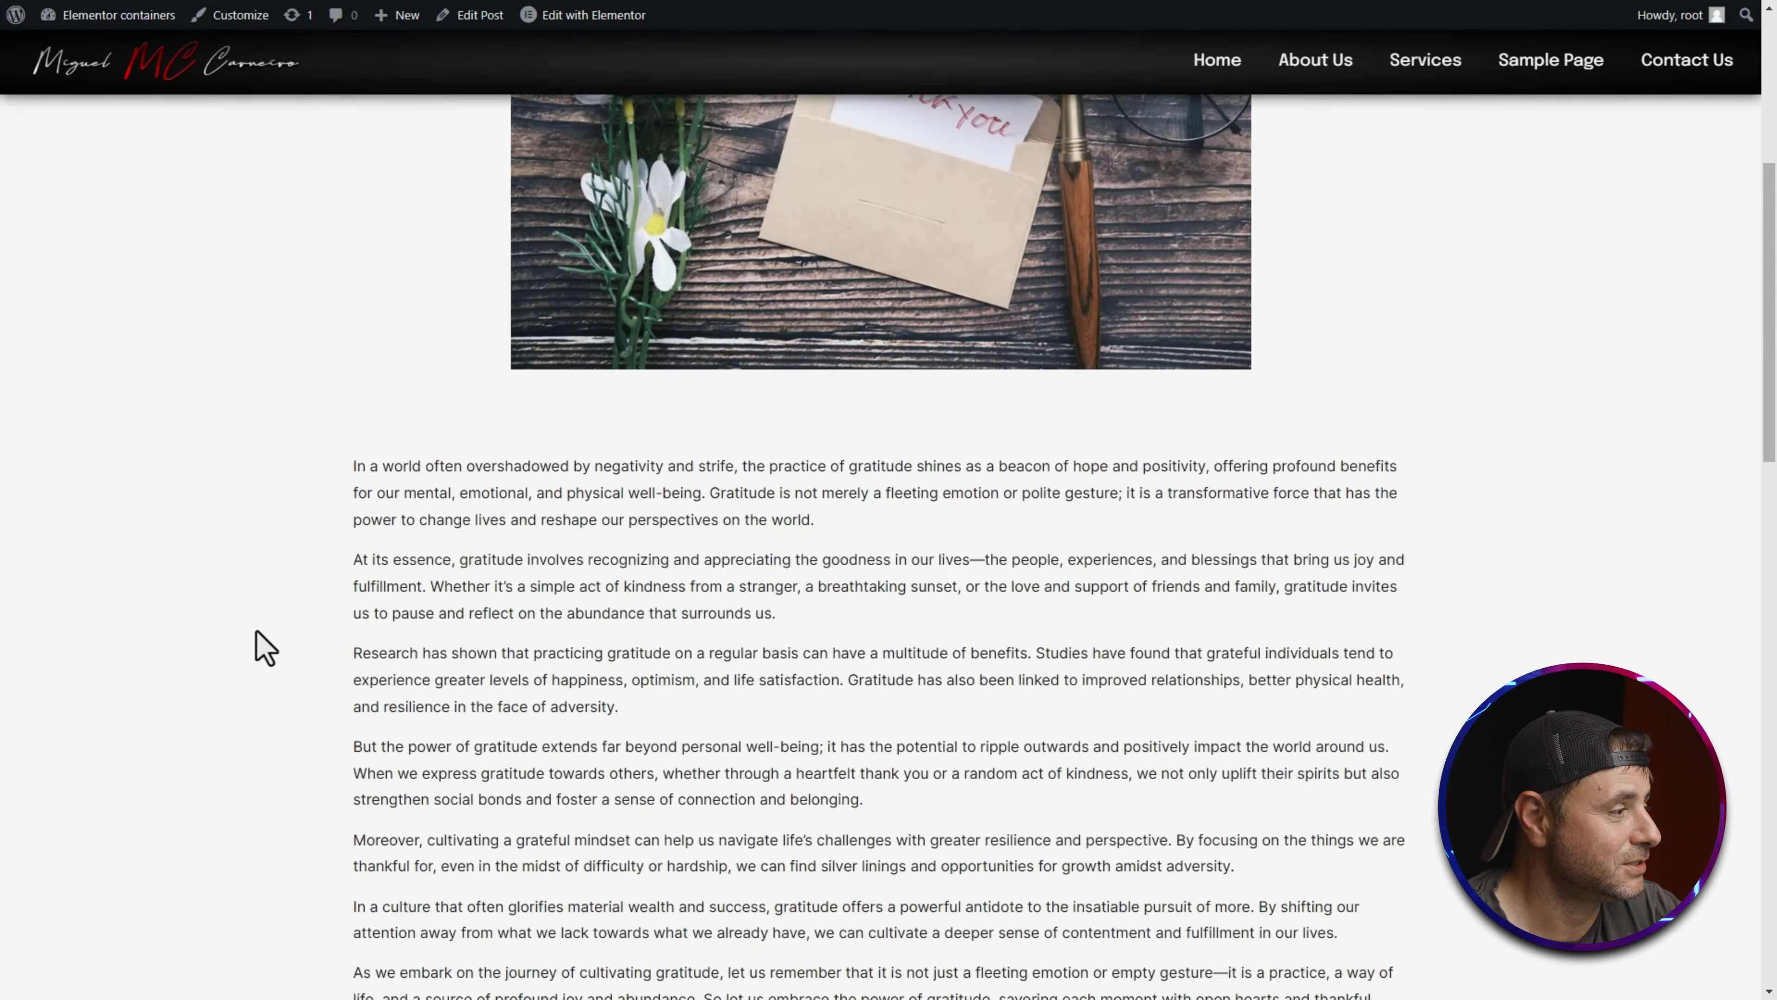
{"action": "scroll", "coordinate": [329, 628], "scroll_direction": "up", "scroll_amount": 11}
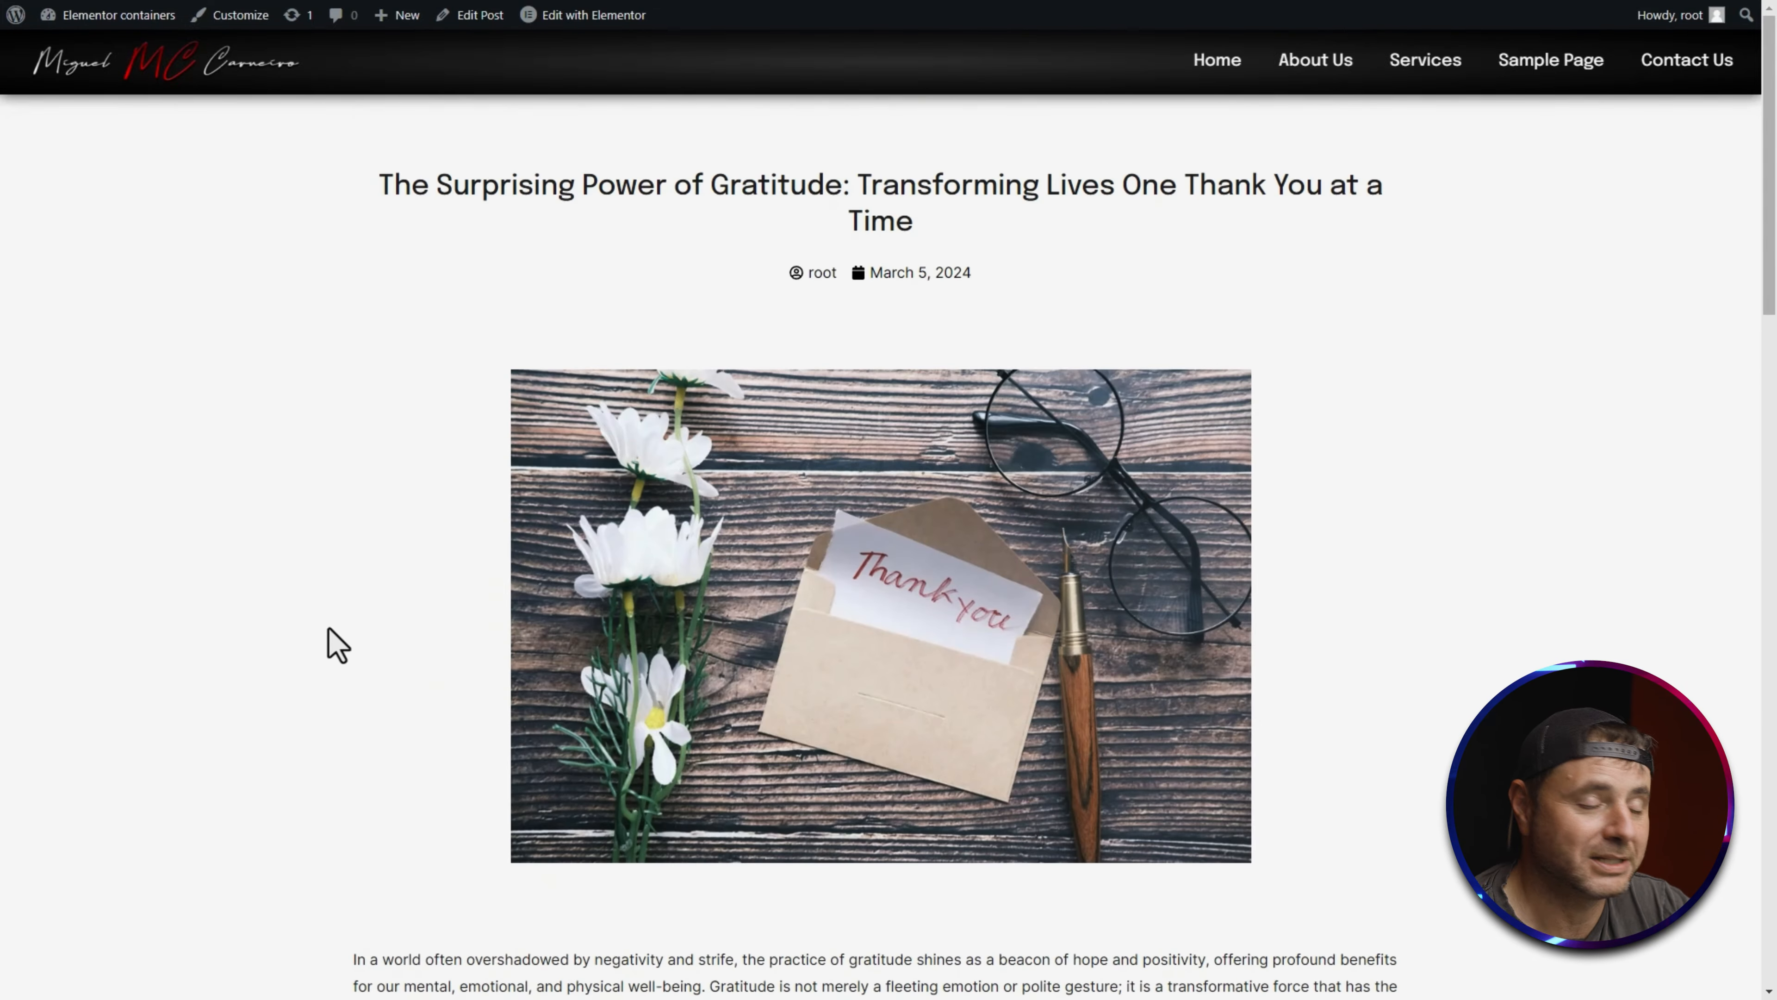
{"action": "scroll", "coordinate": [483, 595], "scroll_direction": "down", "scroll_amount": 10}
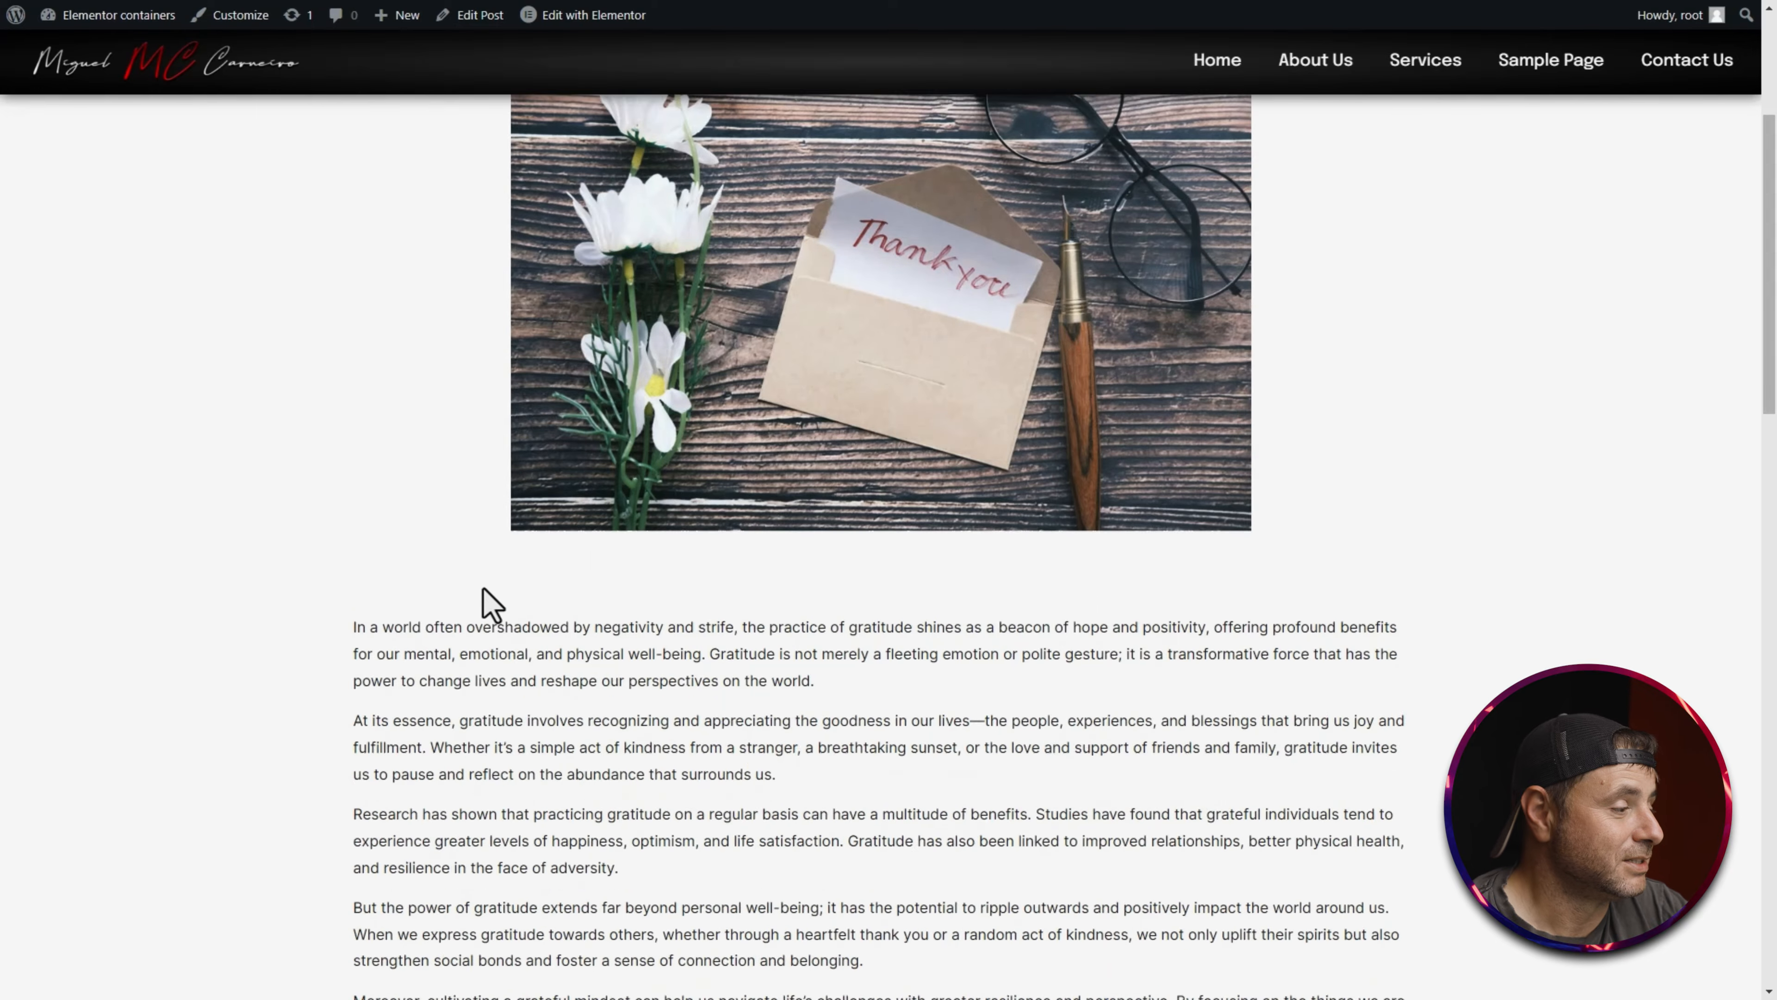
{"action": "left_click", "coordinate": [448, 793]}
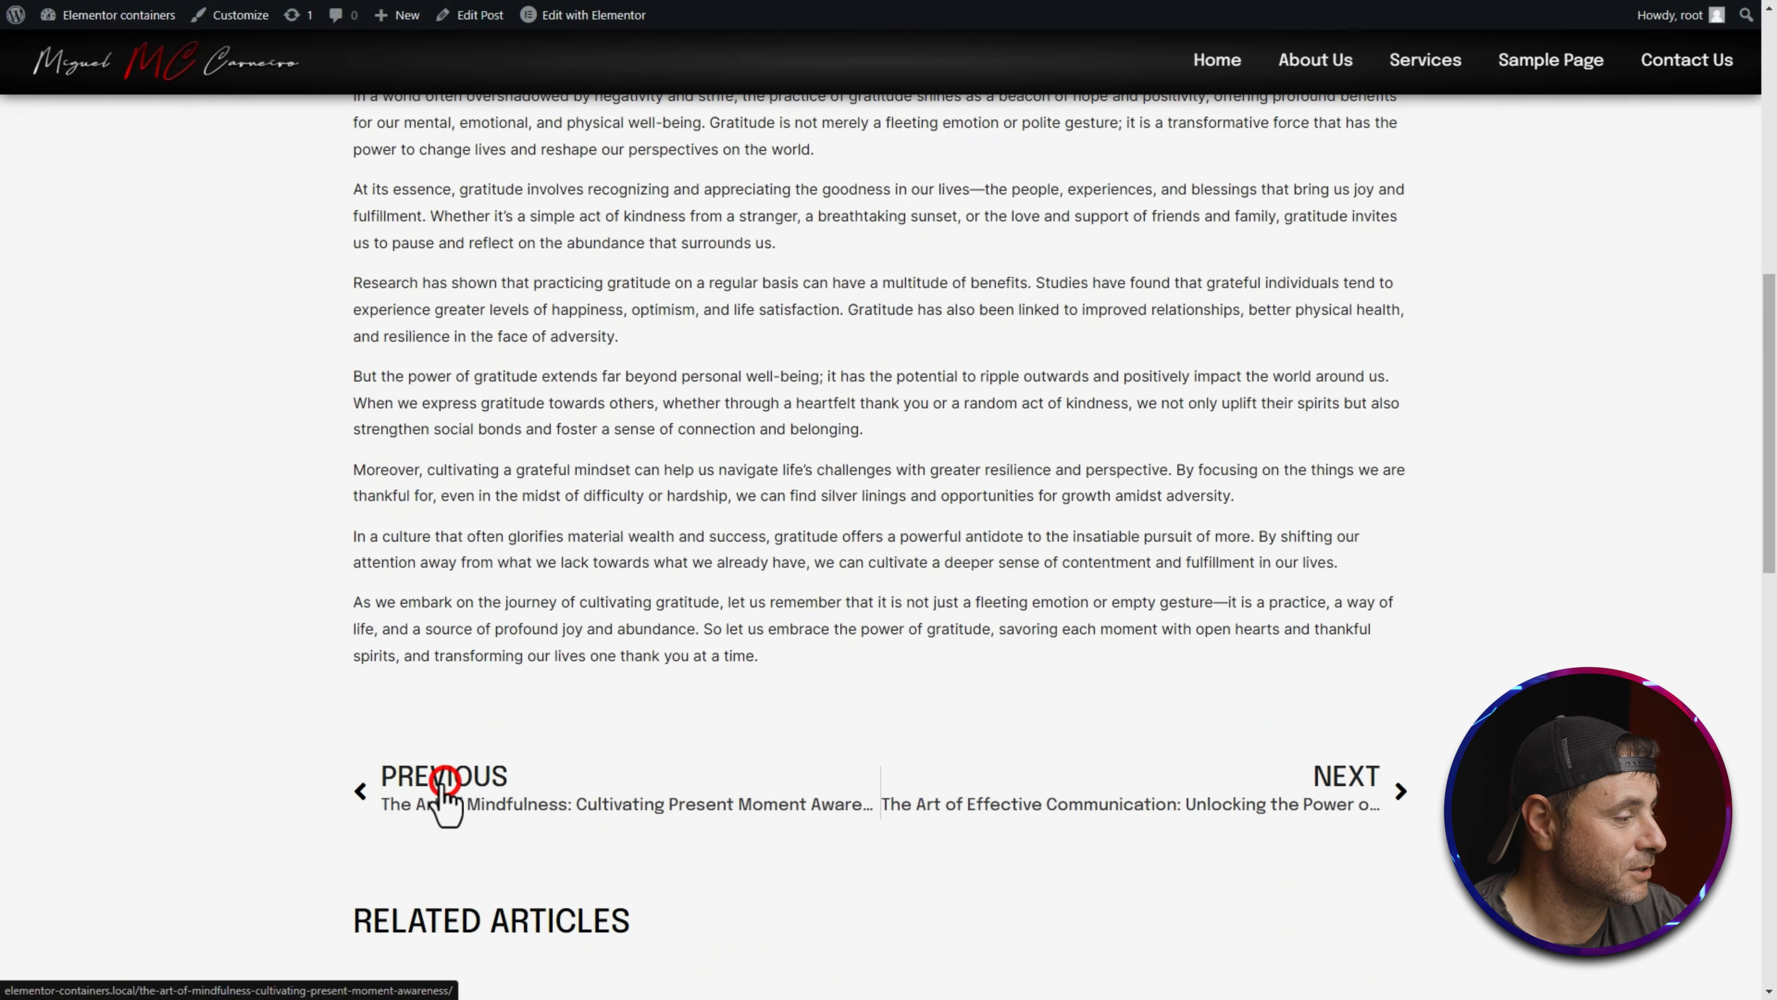